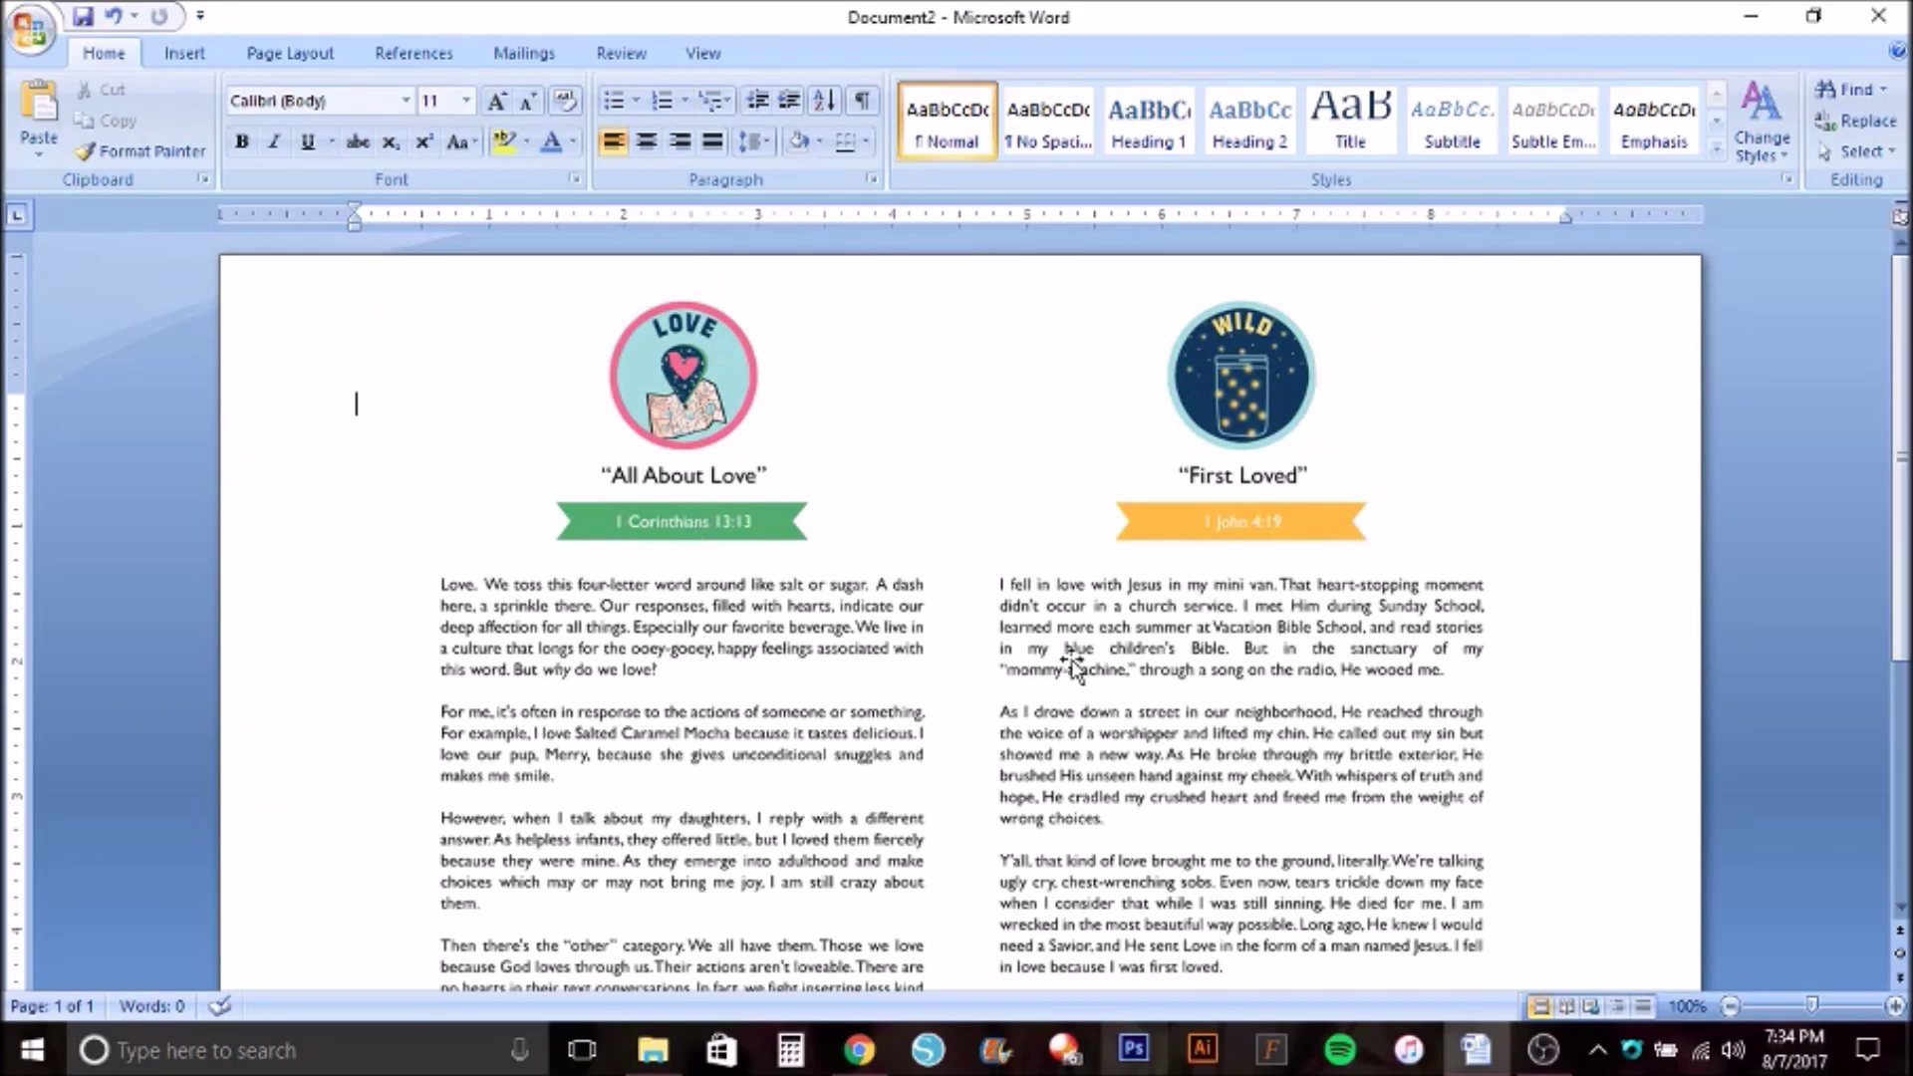
Create a new blank document.
scroll(1061, 672, "down", 6)
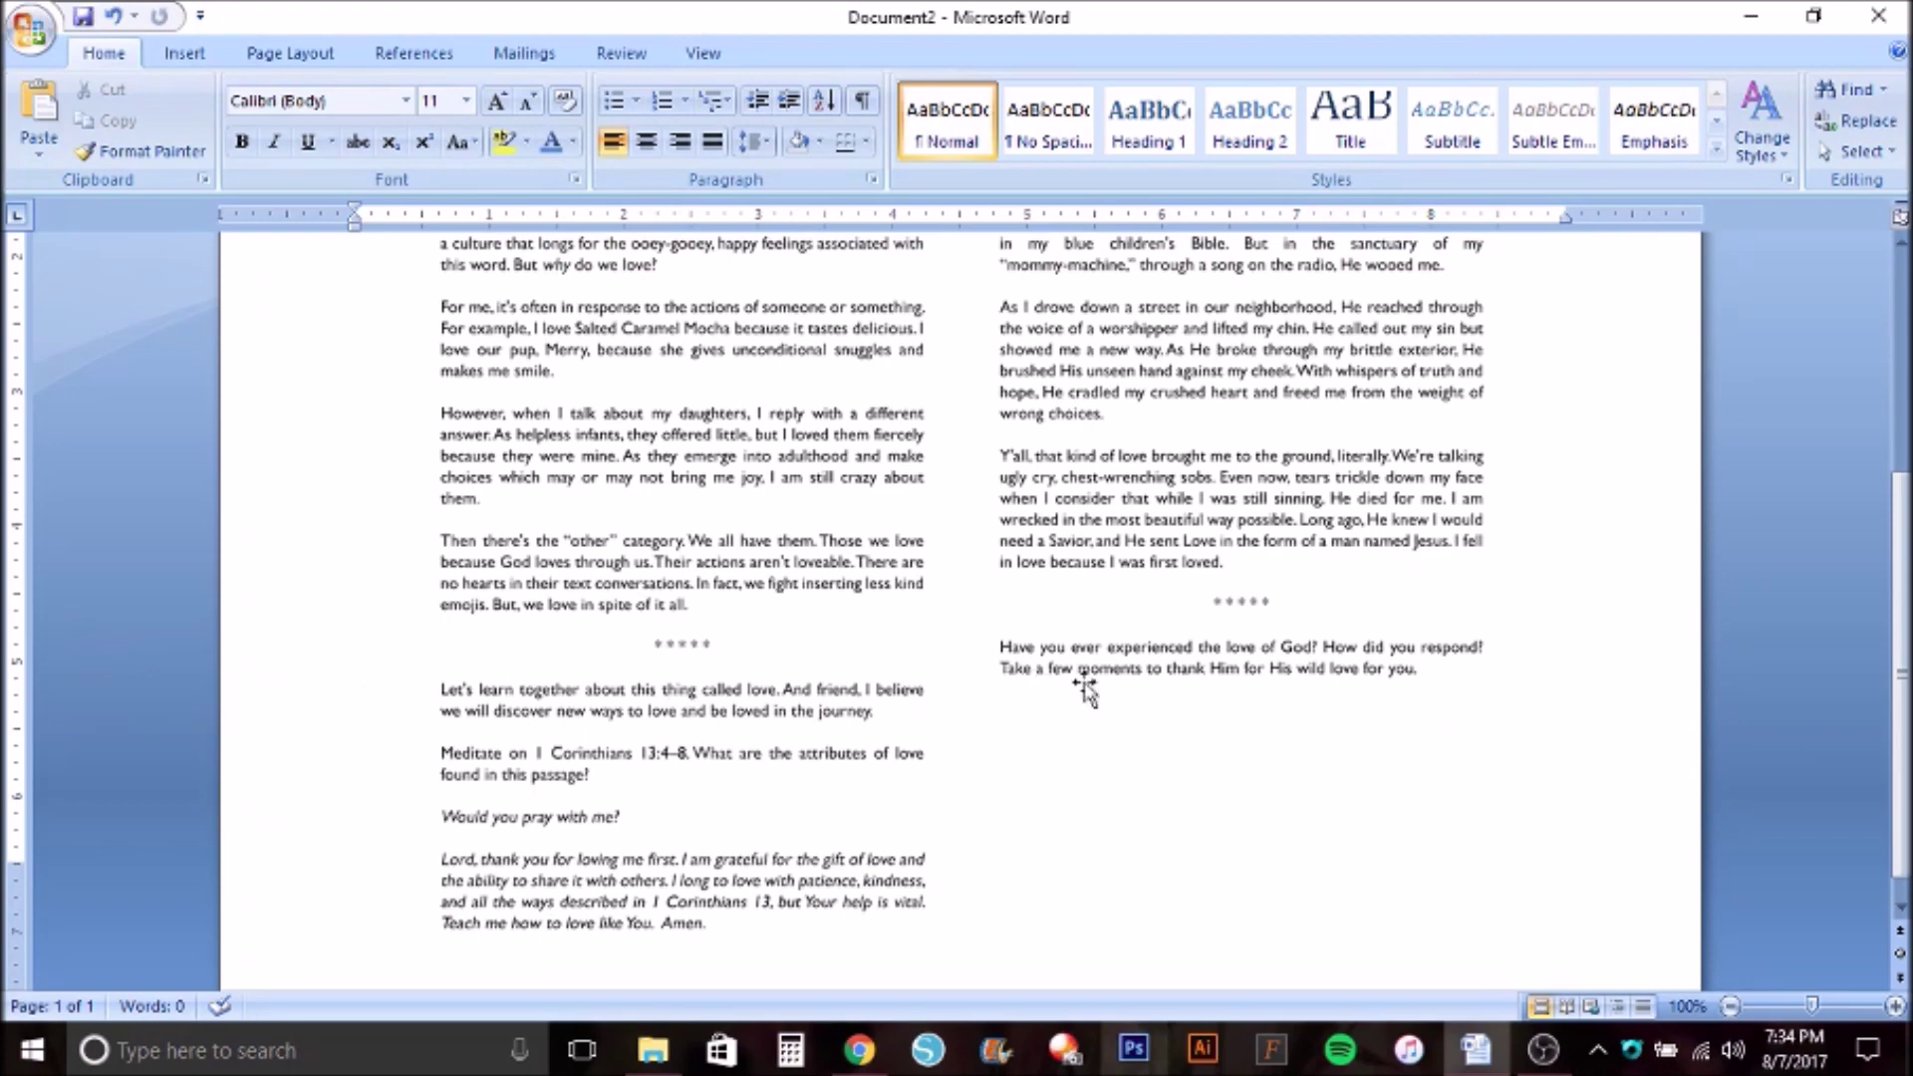
scroll(1085, 687, "up", 6)
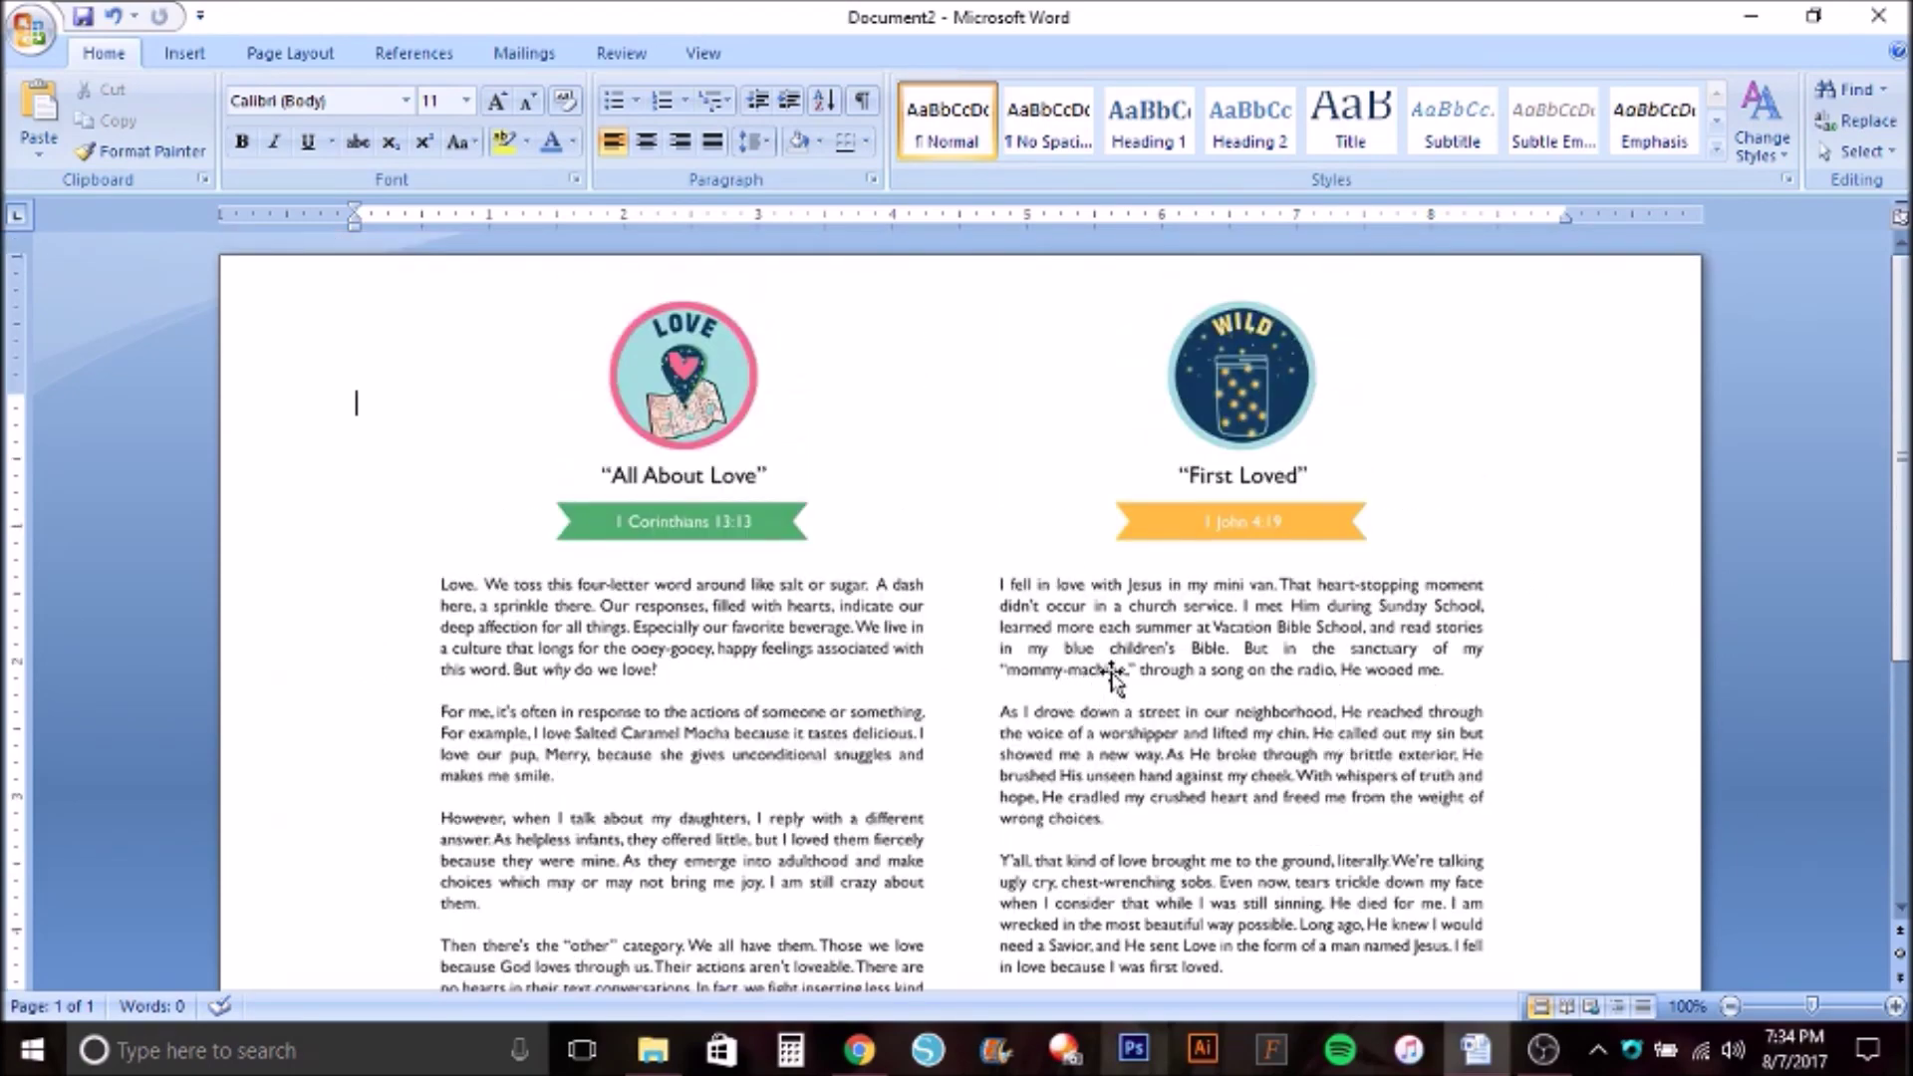
left_click(23, 38)
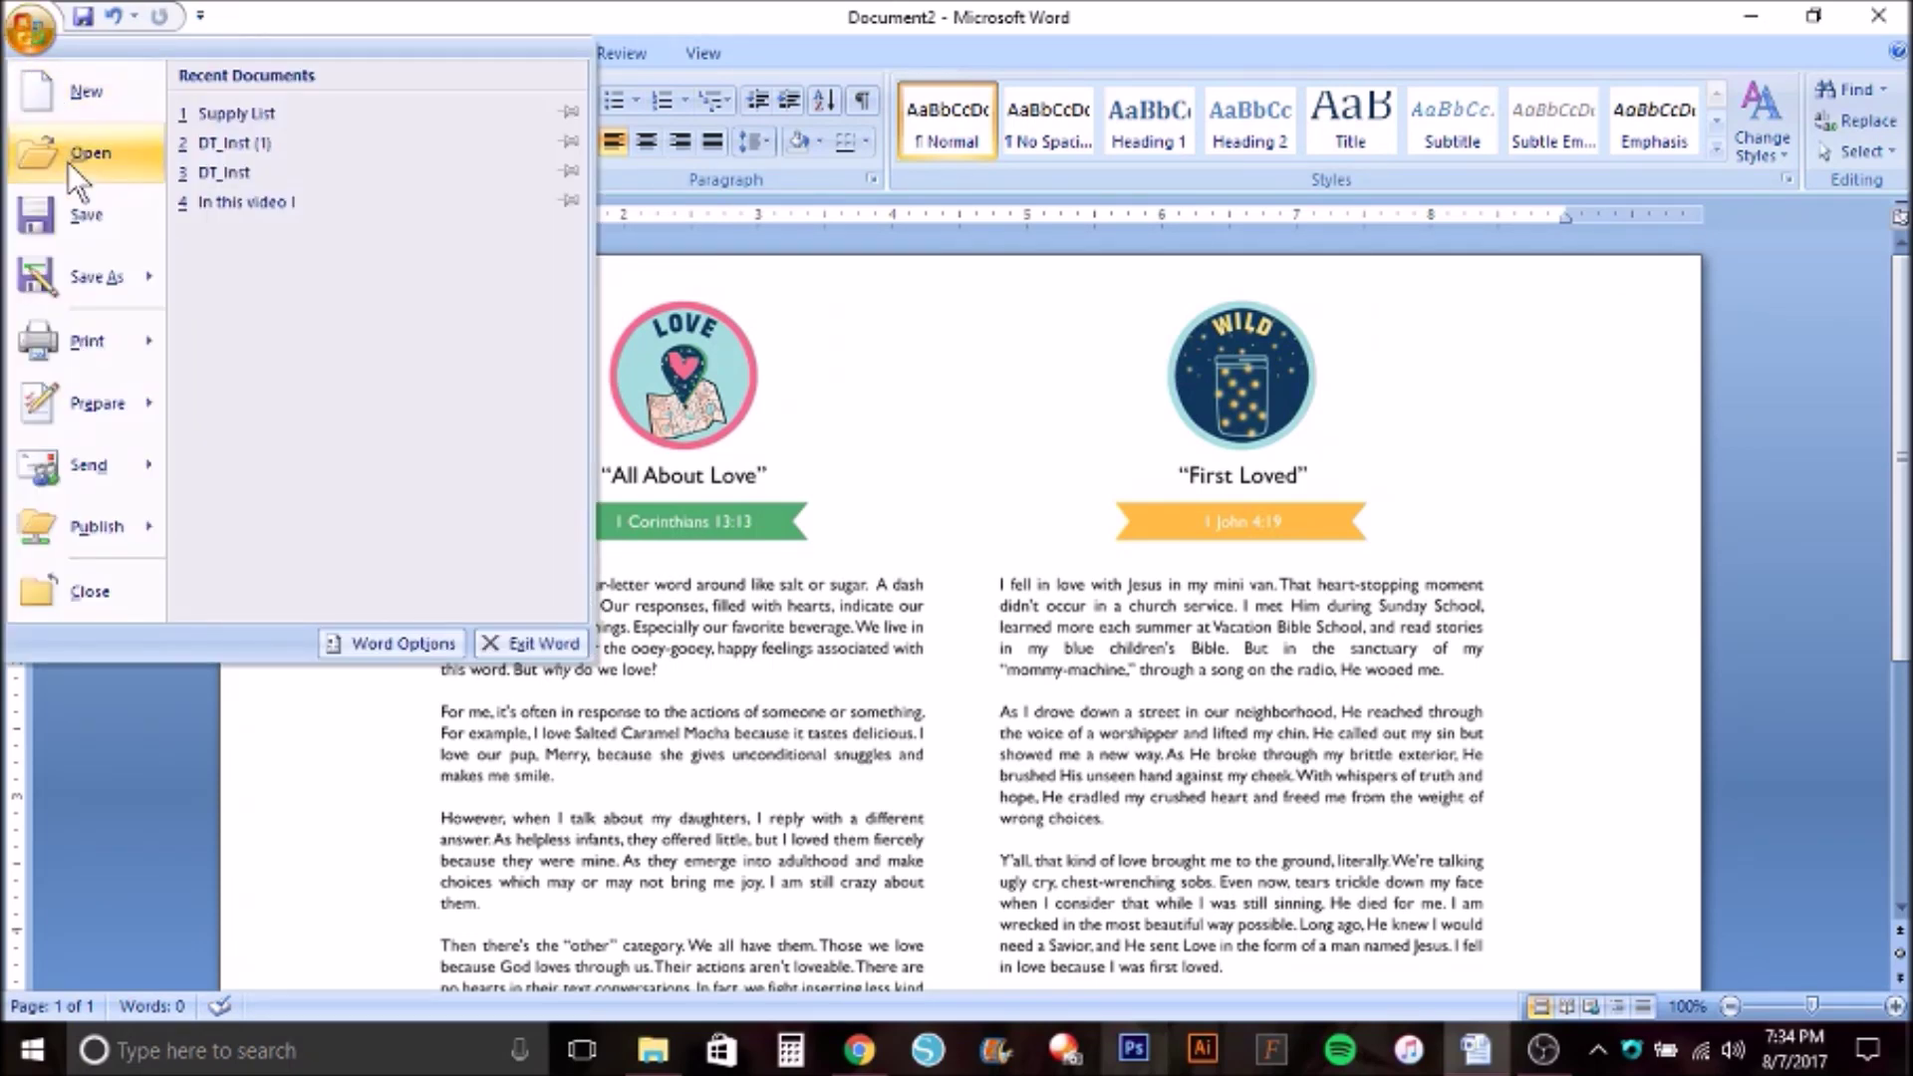
left_click(73, 96)
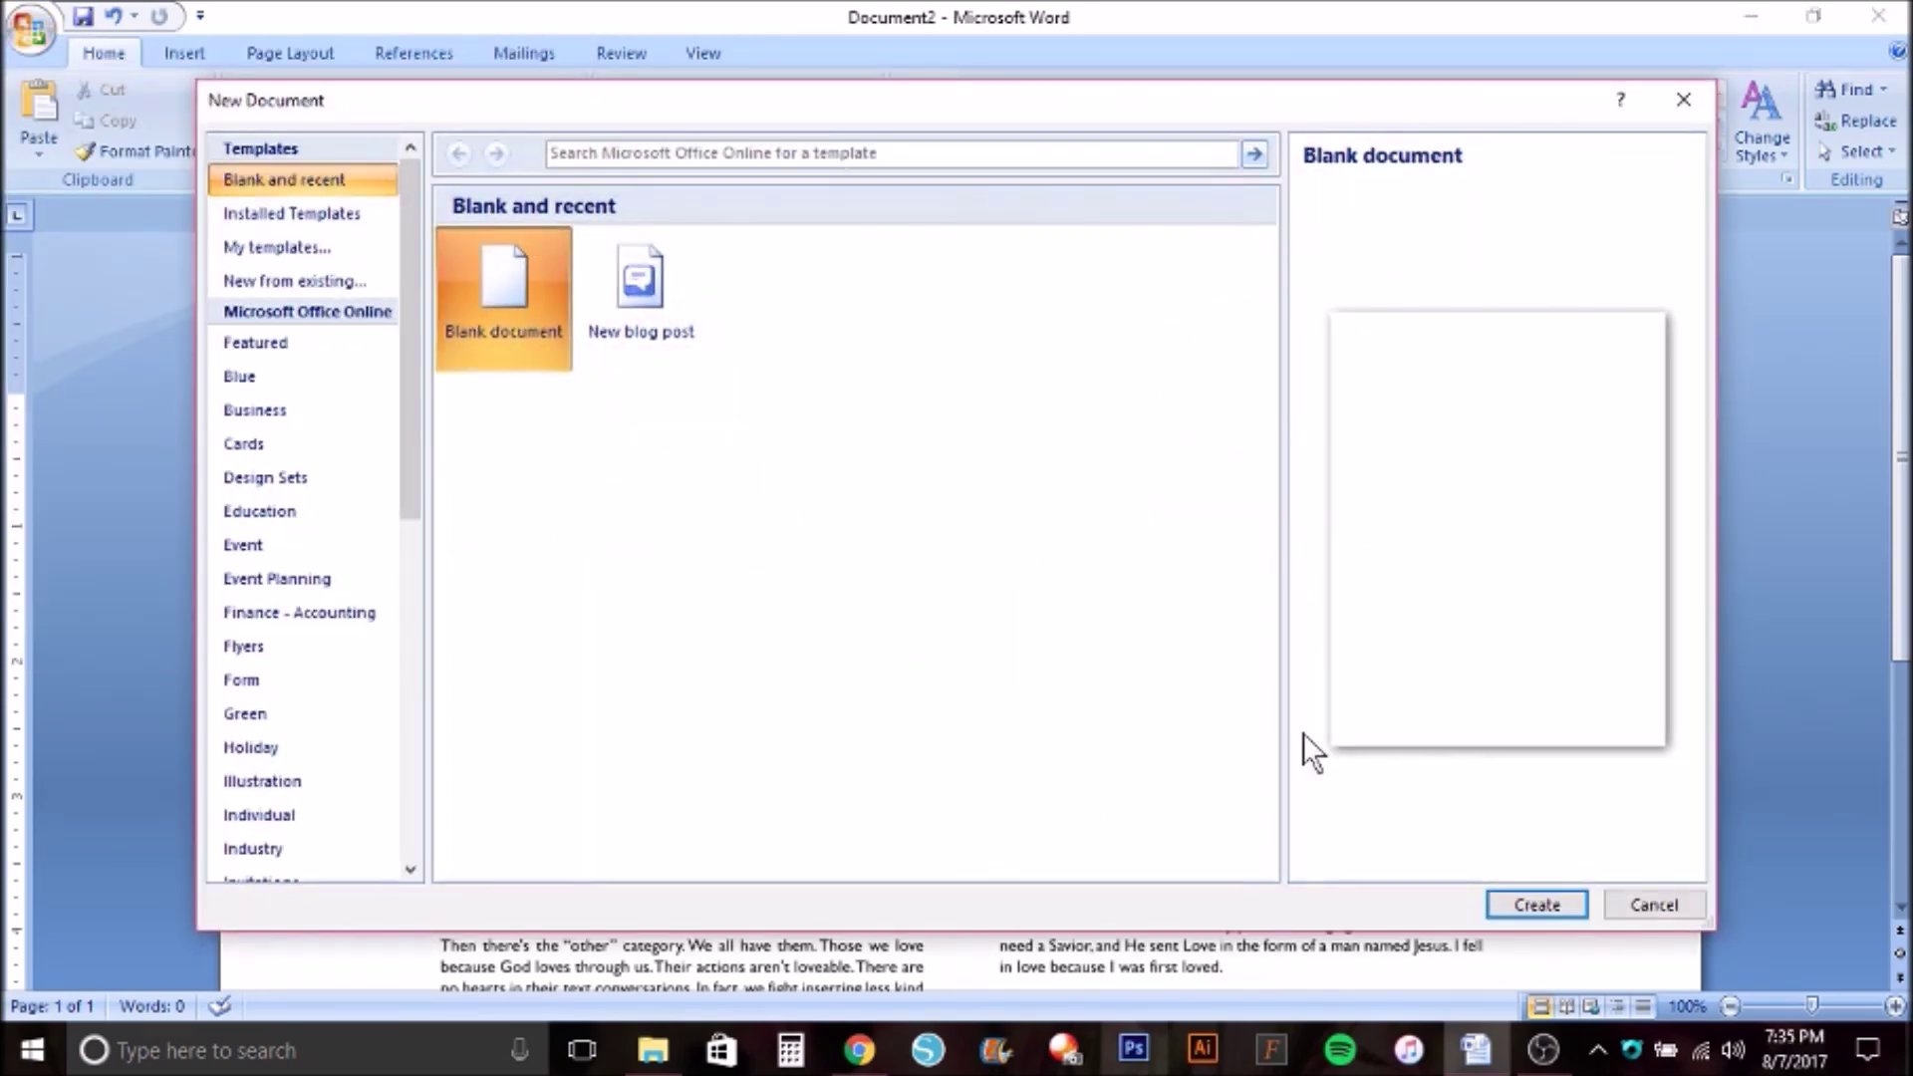
left_click(1528, 894)
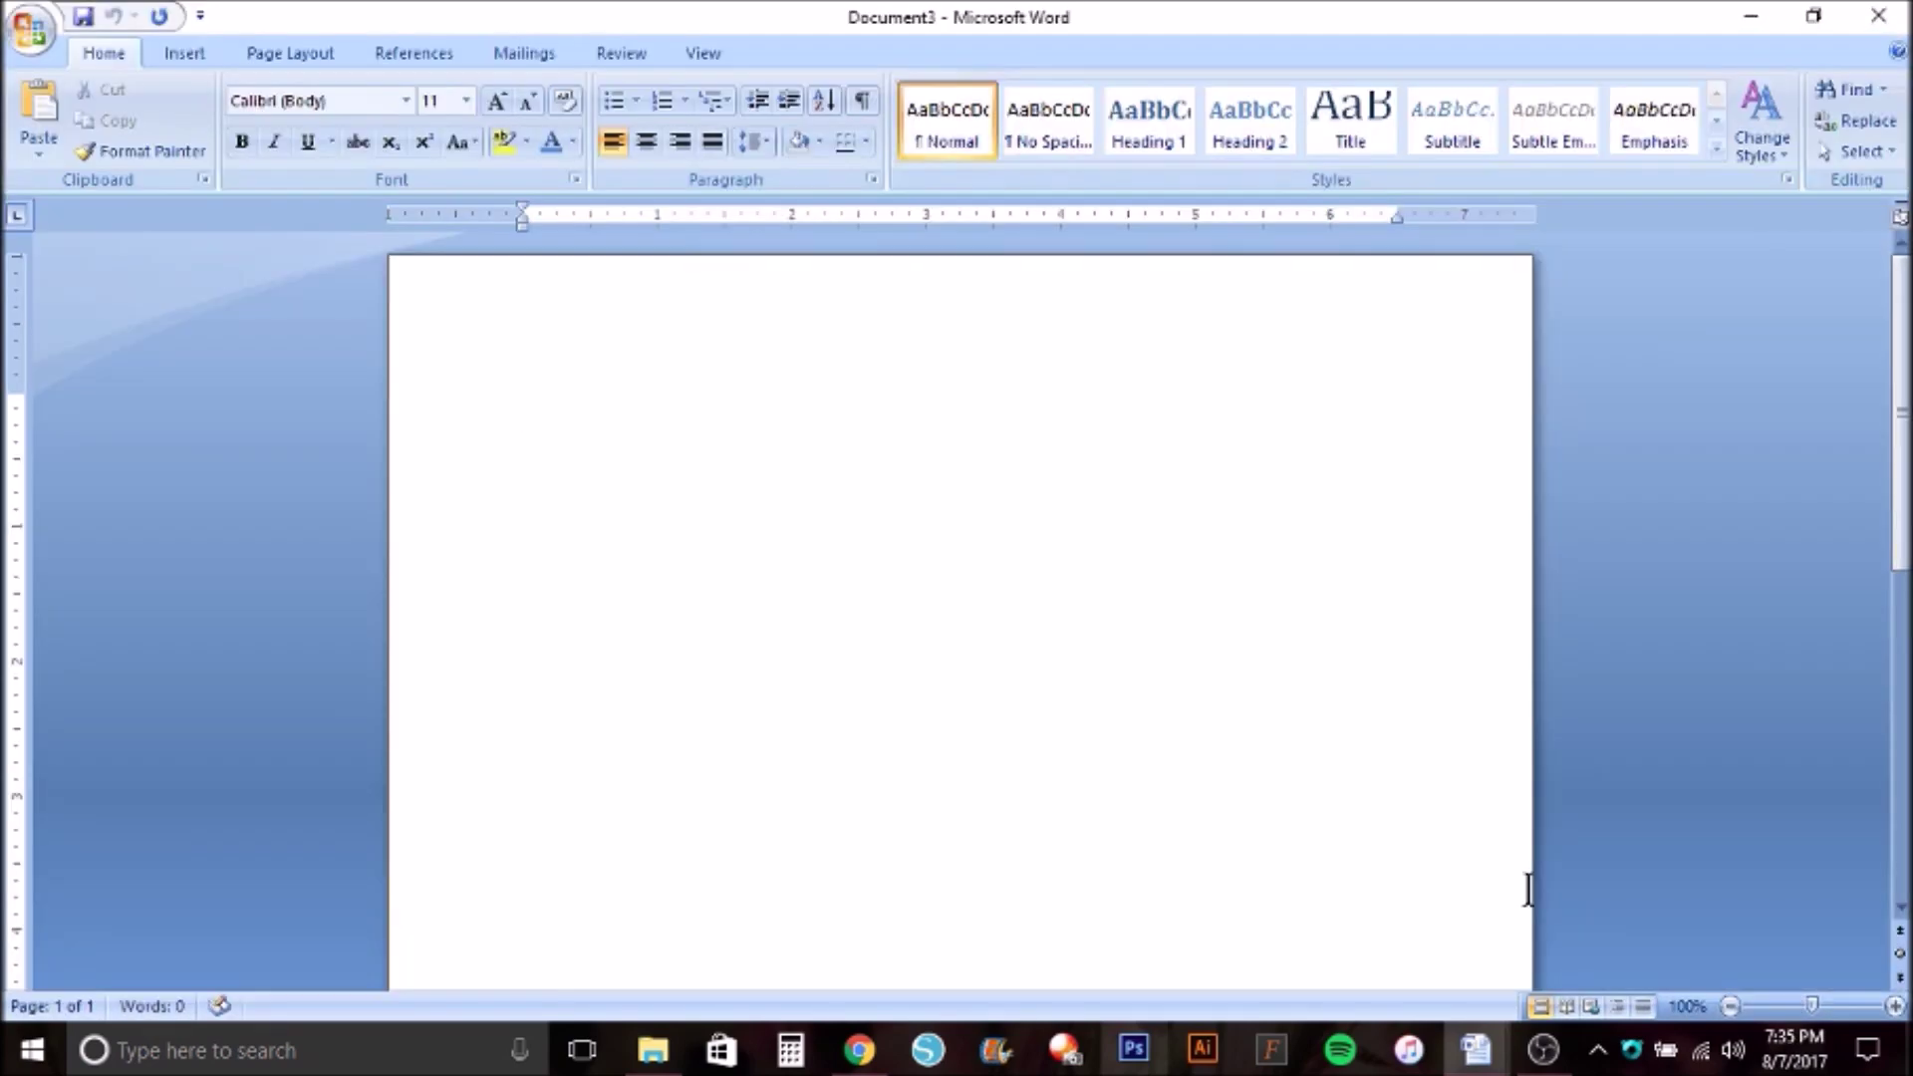
Set the new document's page orientation to landscape.
left_click(287, 53)
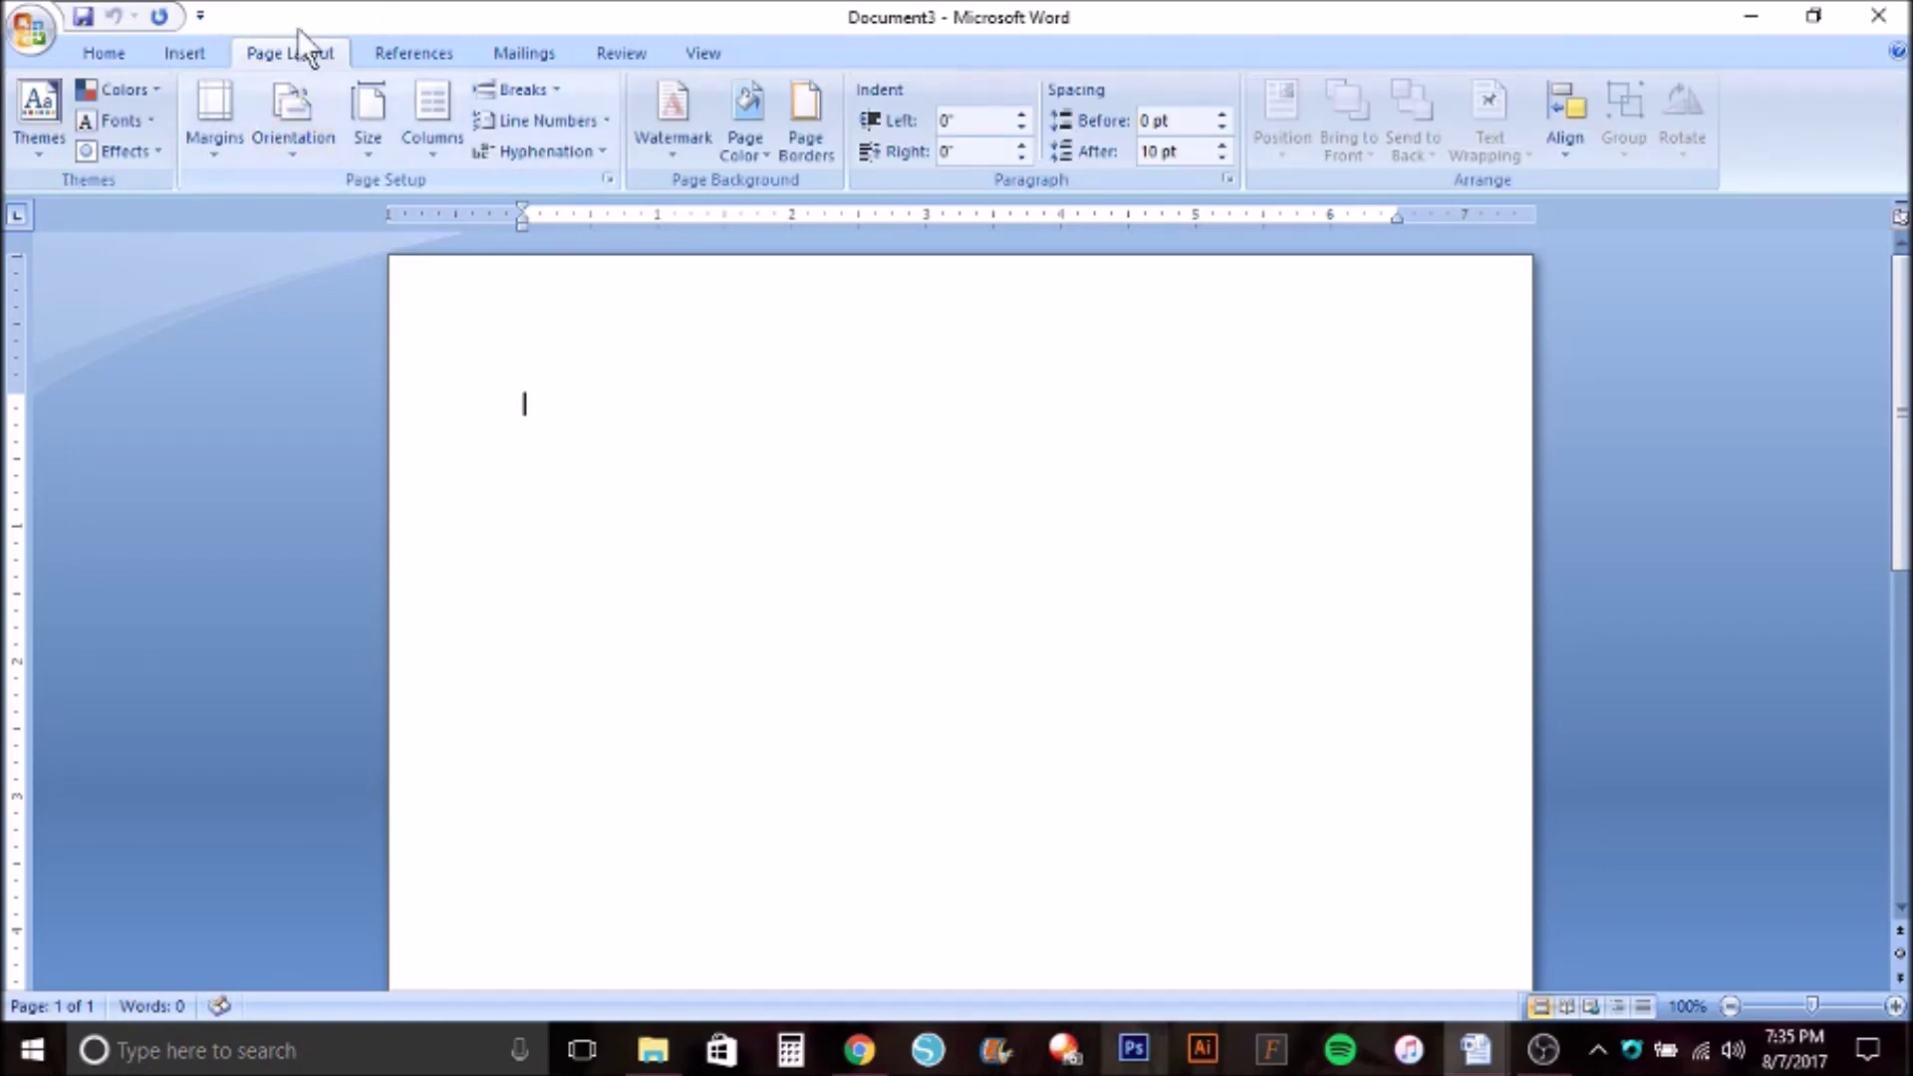
left_click(297, 140)
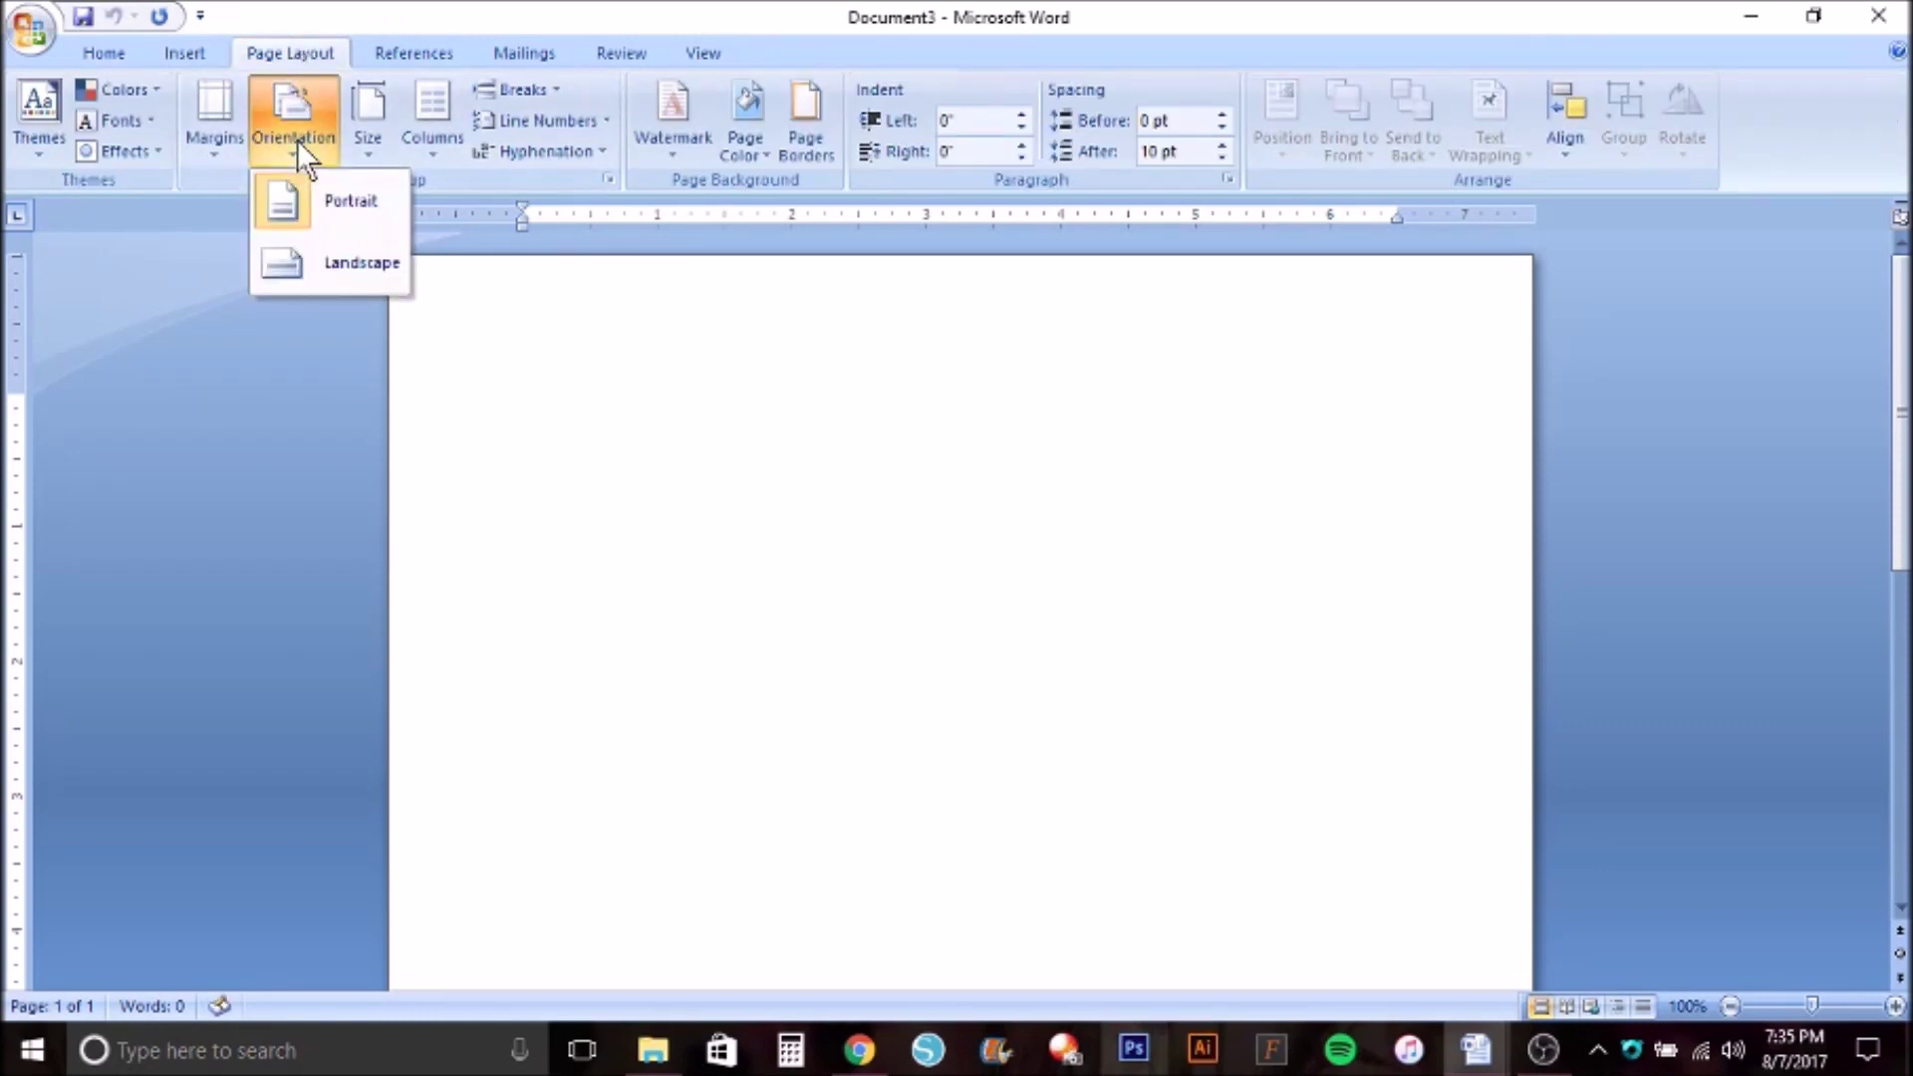
left_click(319, 262)
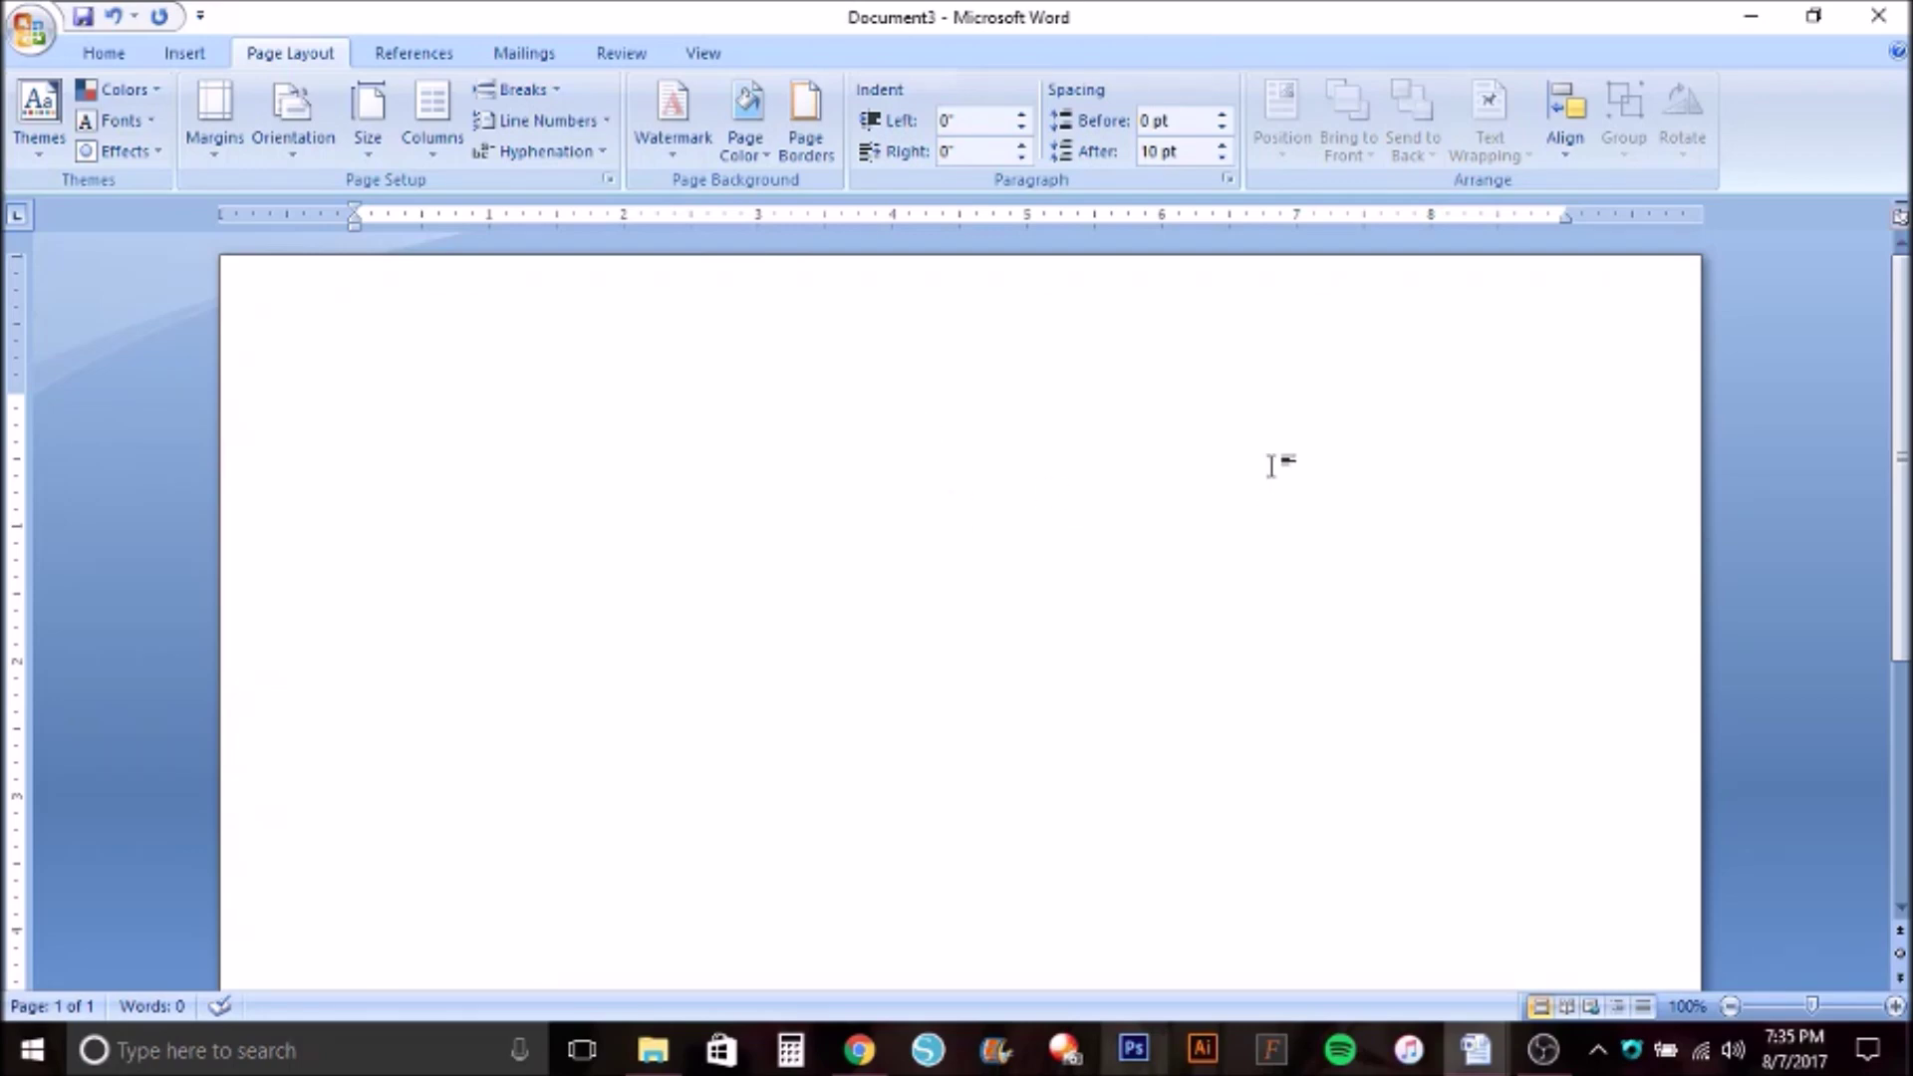
scroll(1260, 448, "down", 5)
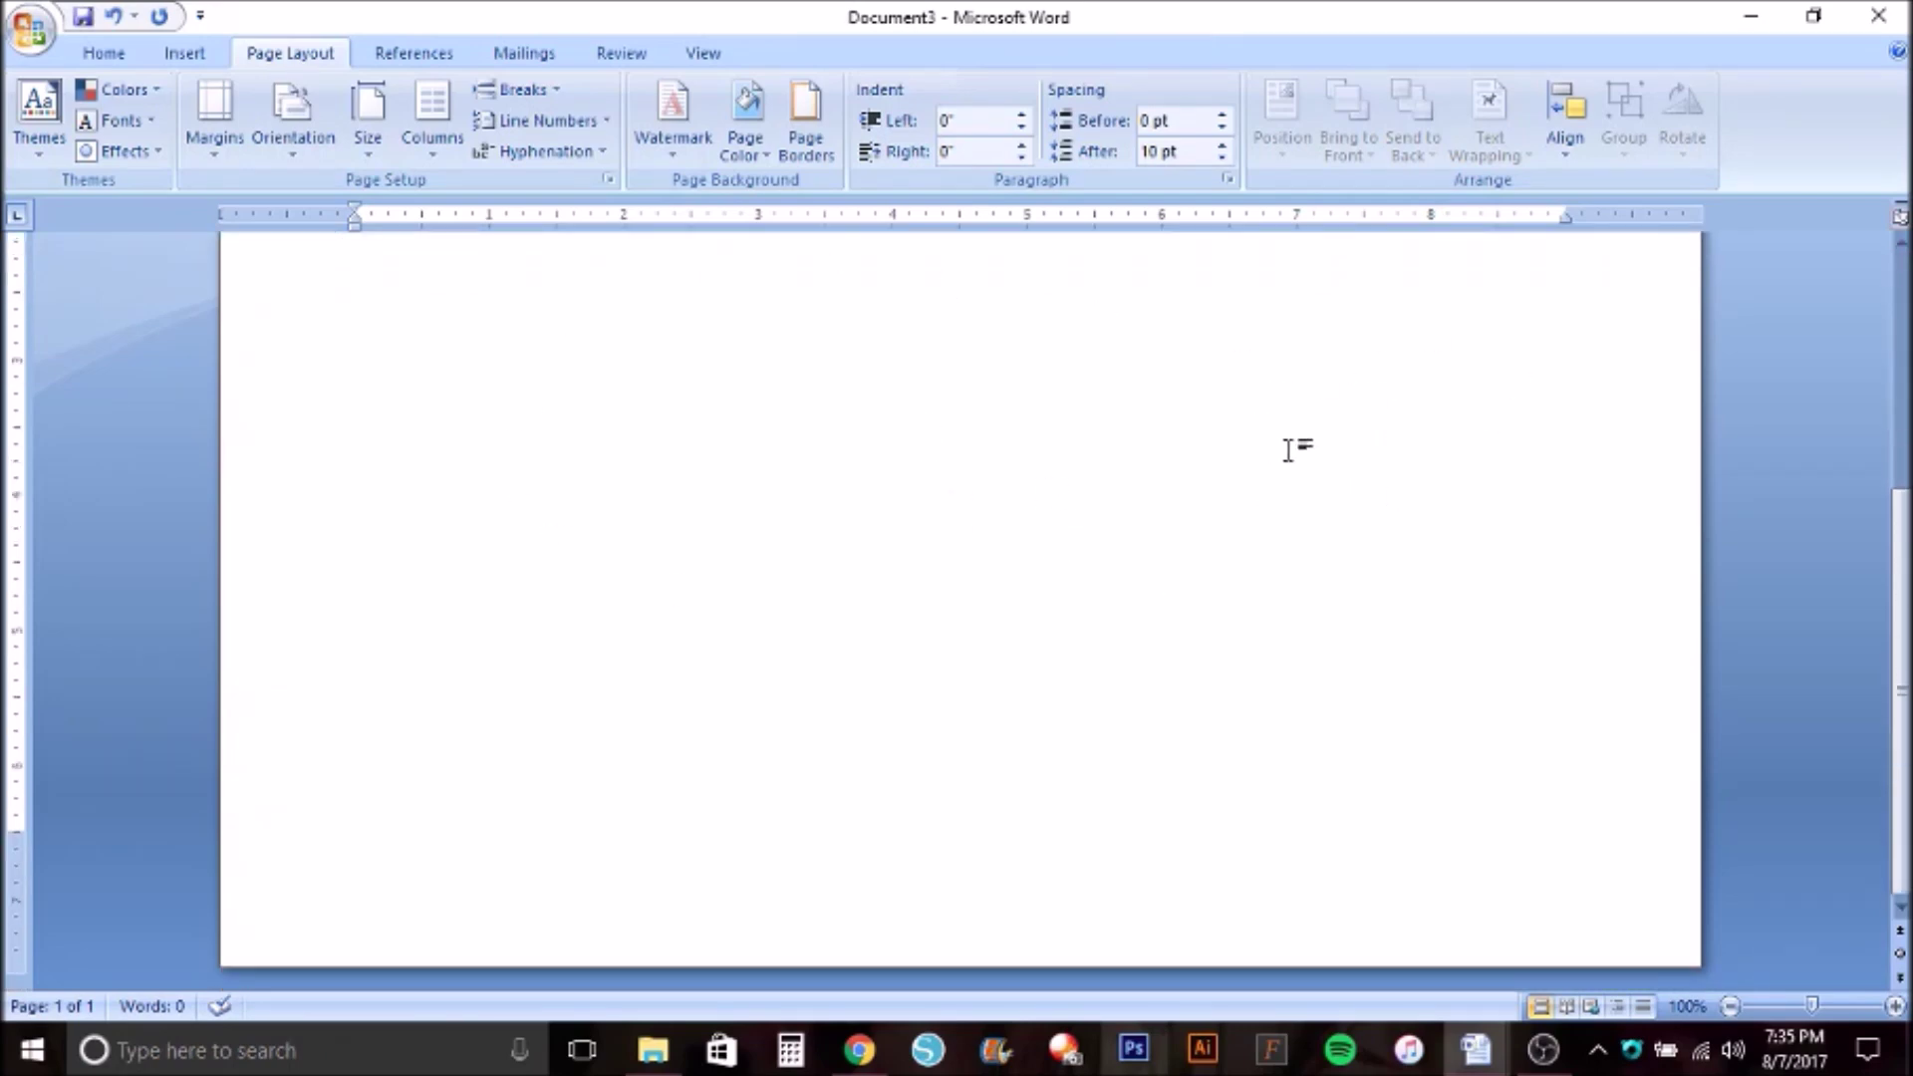
scroll(1315, 498, "up", 5)
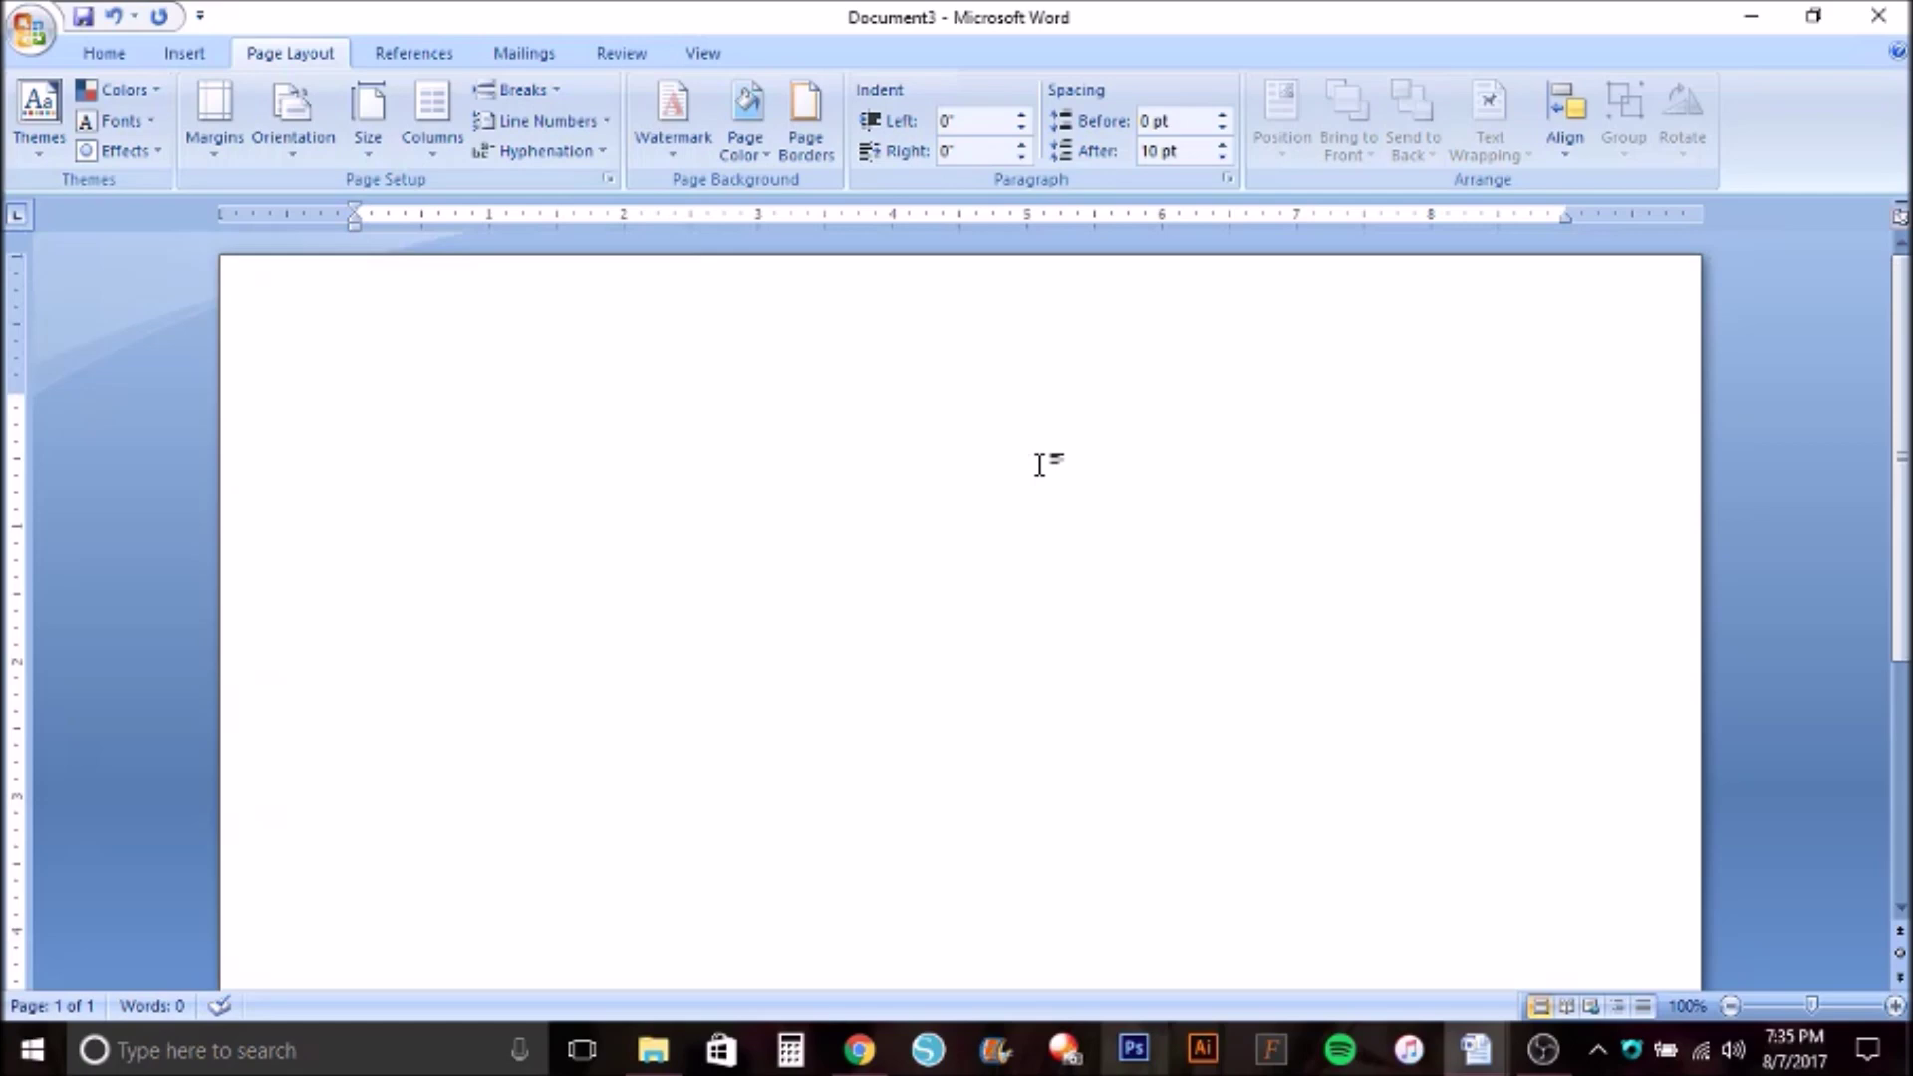
Try to insert the RCamp_devo1_LOVE PDF from the Devos folder into the page, and delete the inserted object.
left_click(645, 1046)
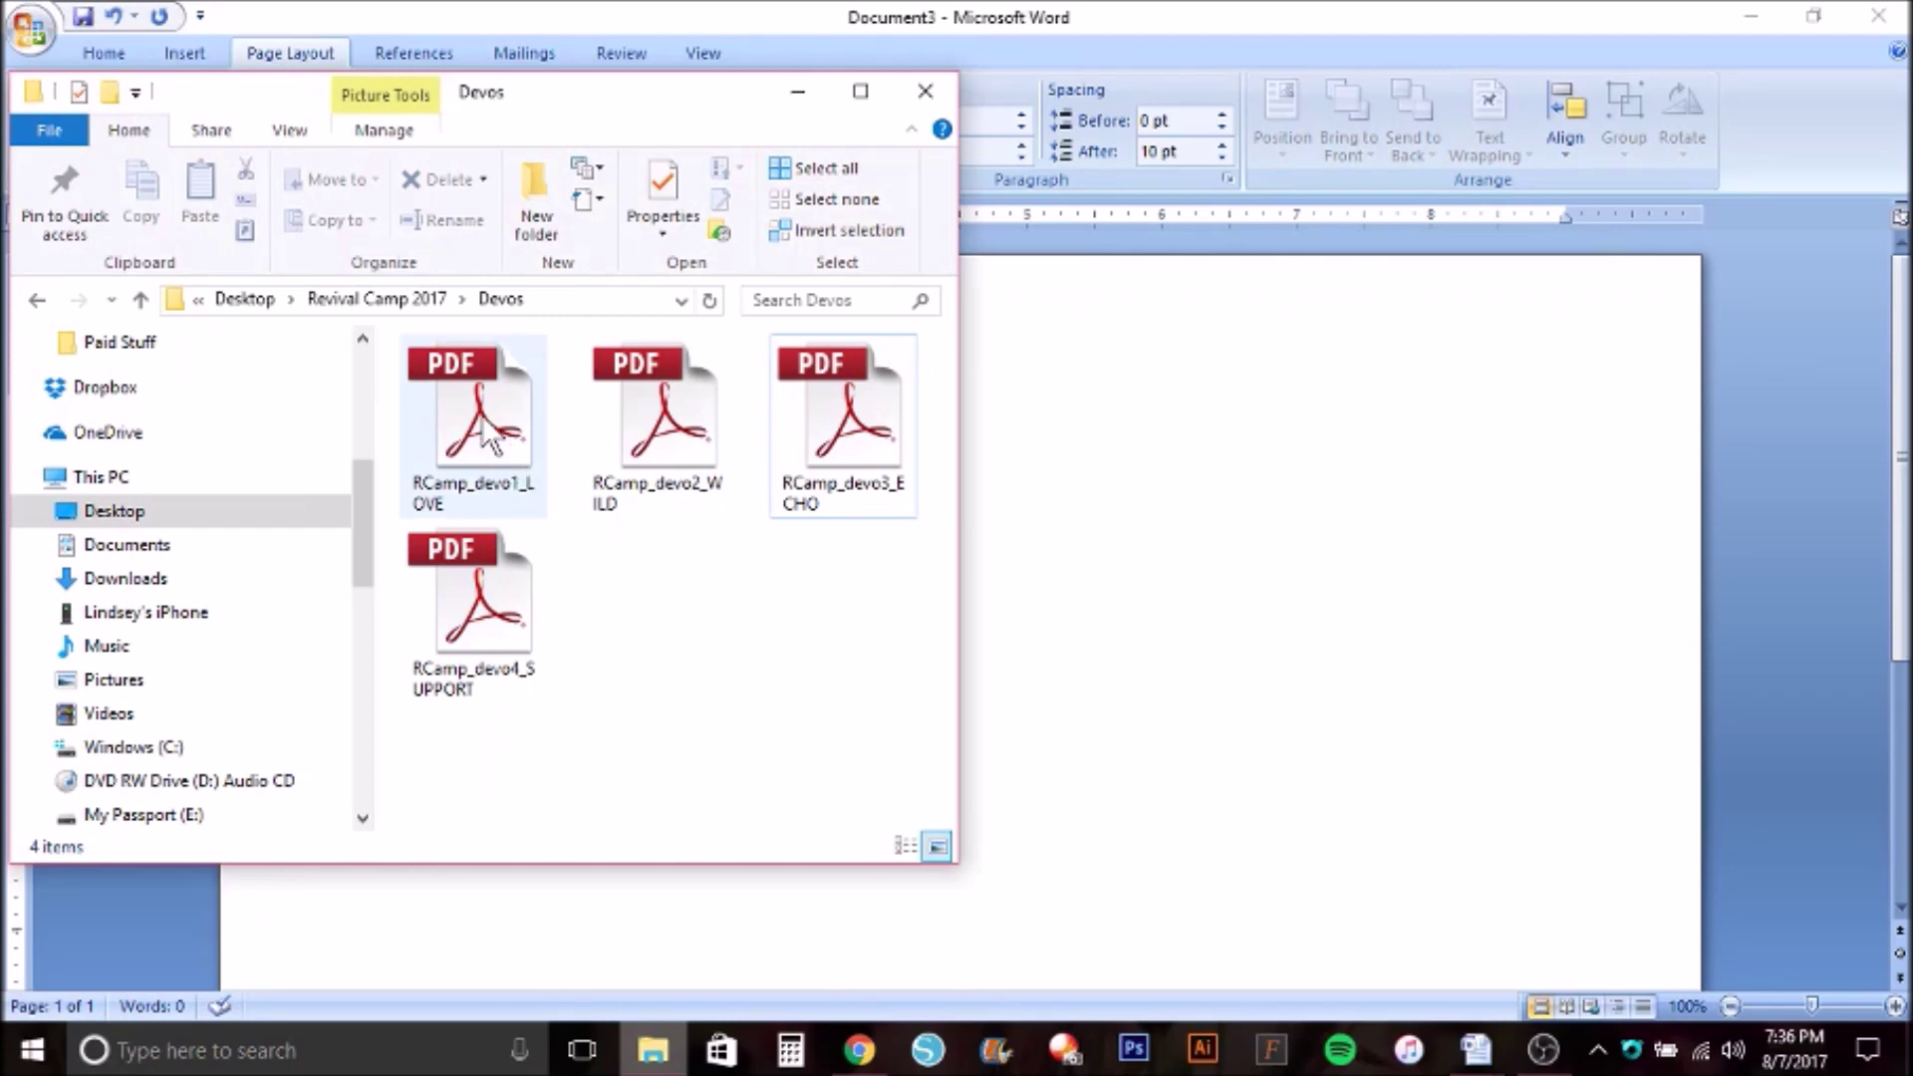
left_click_drag(474, 418, 1146, 548)
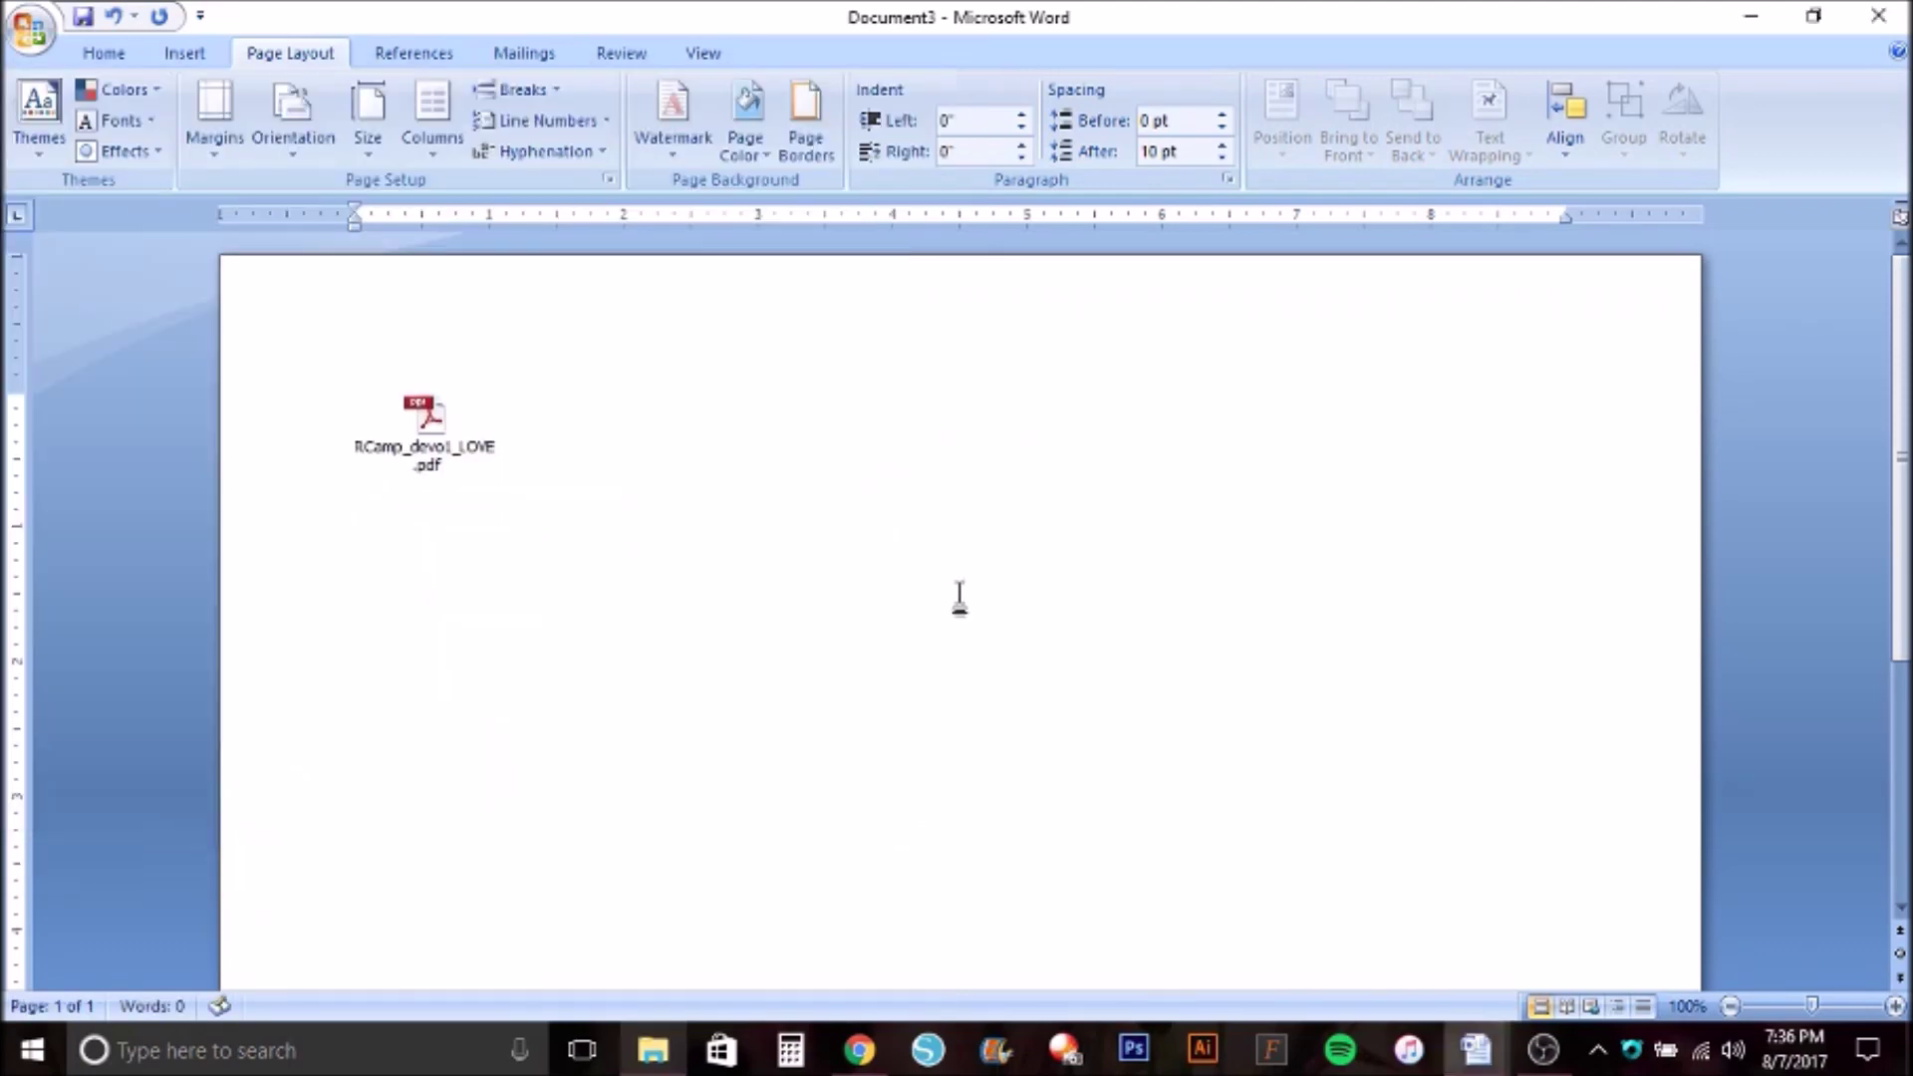
left_click(450, 454)
key("Delete")
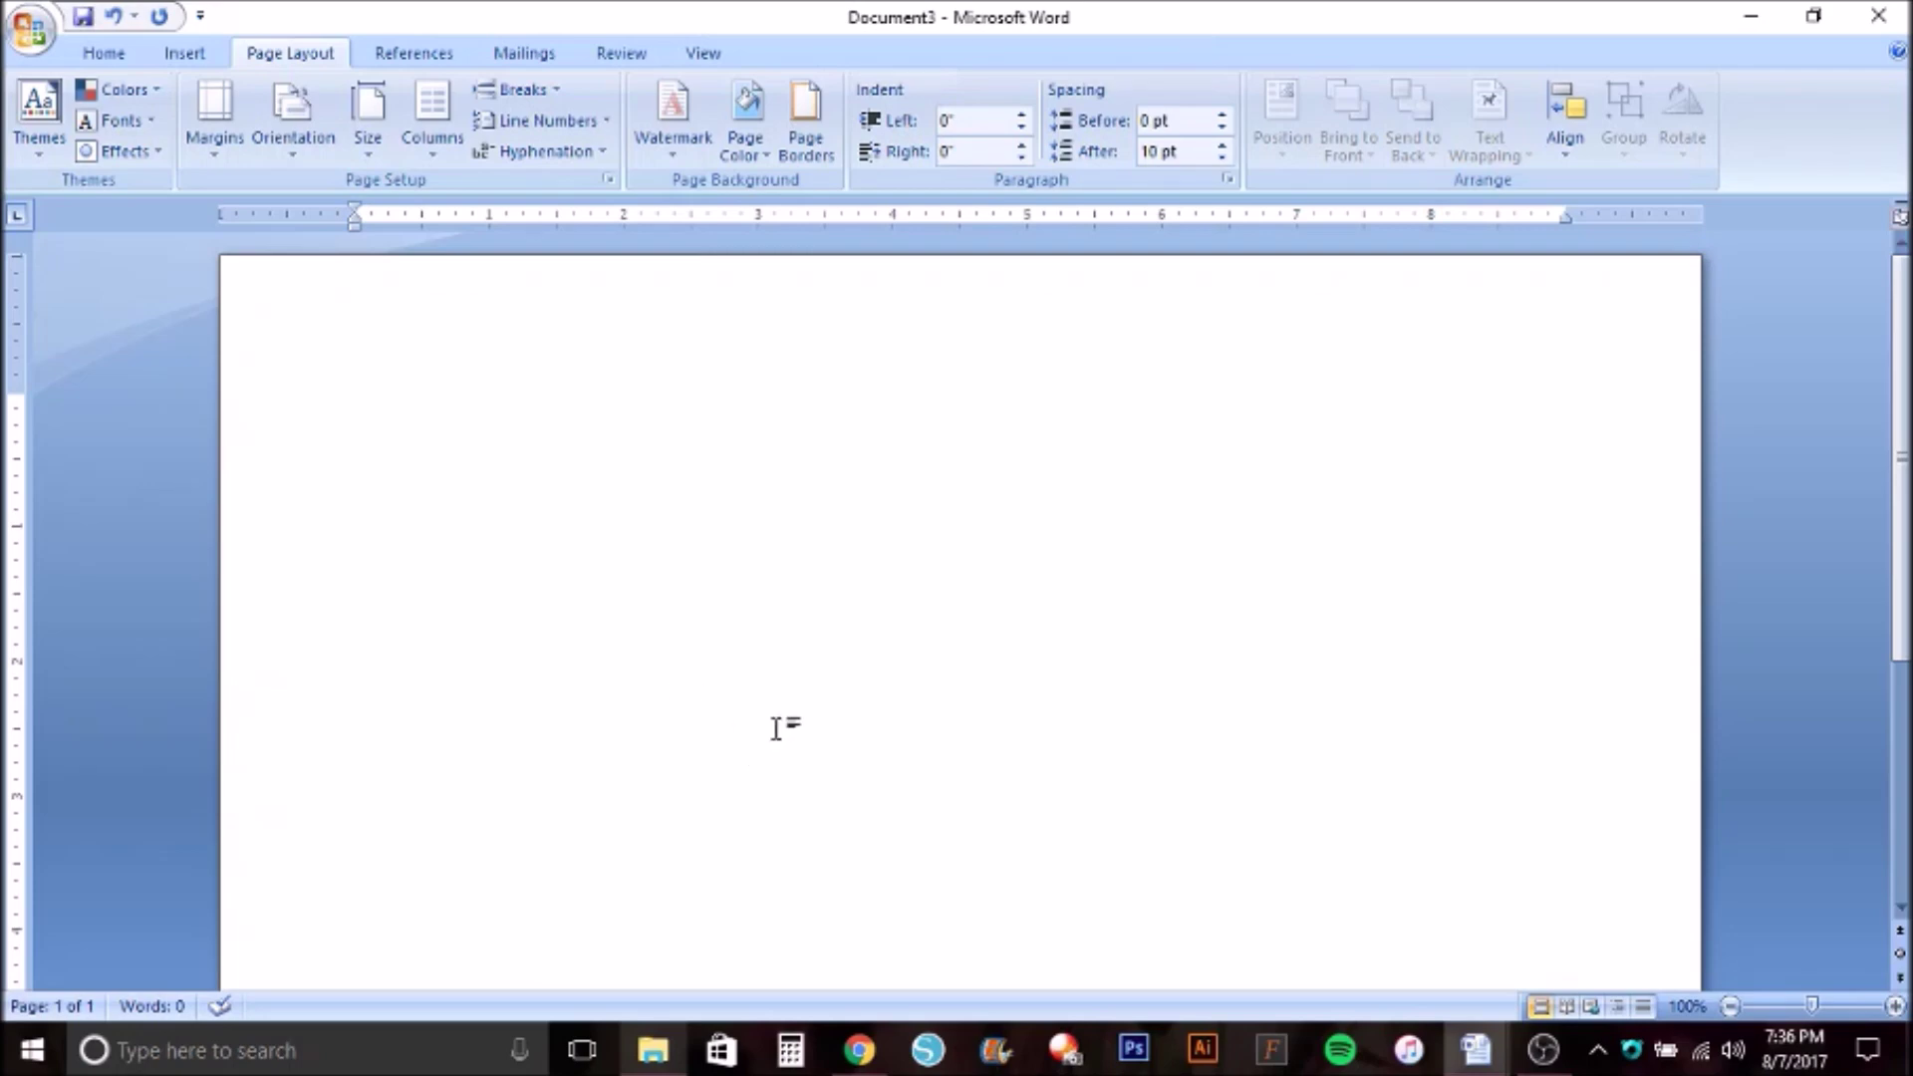
Switch to the pdf2jpg.net page in Chrome and dismiss the downloads bar and the cookie notice.
left_click(858, 1050)
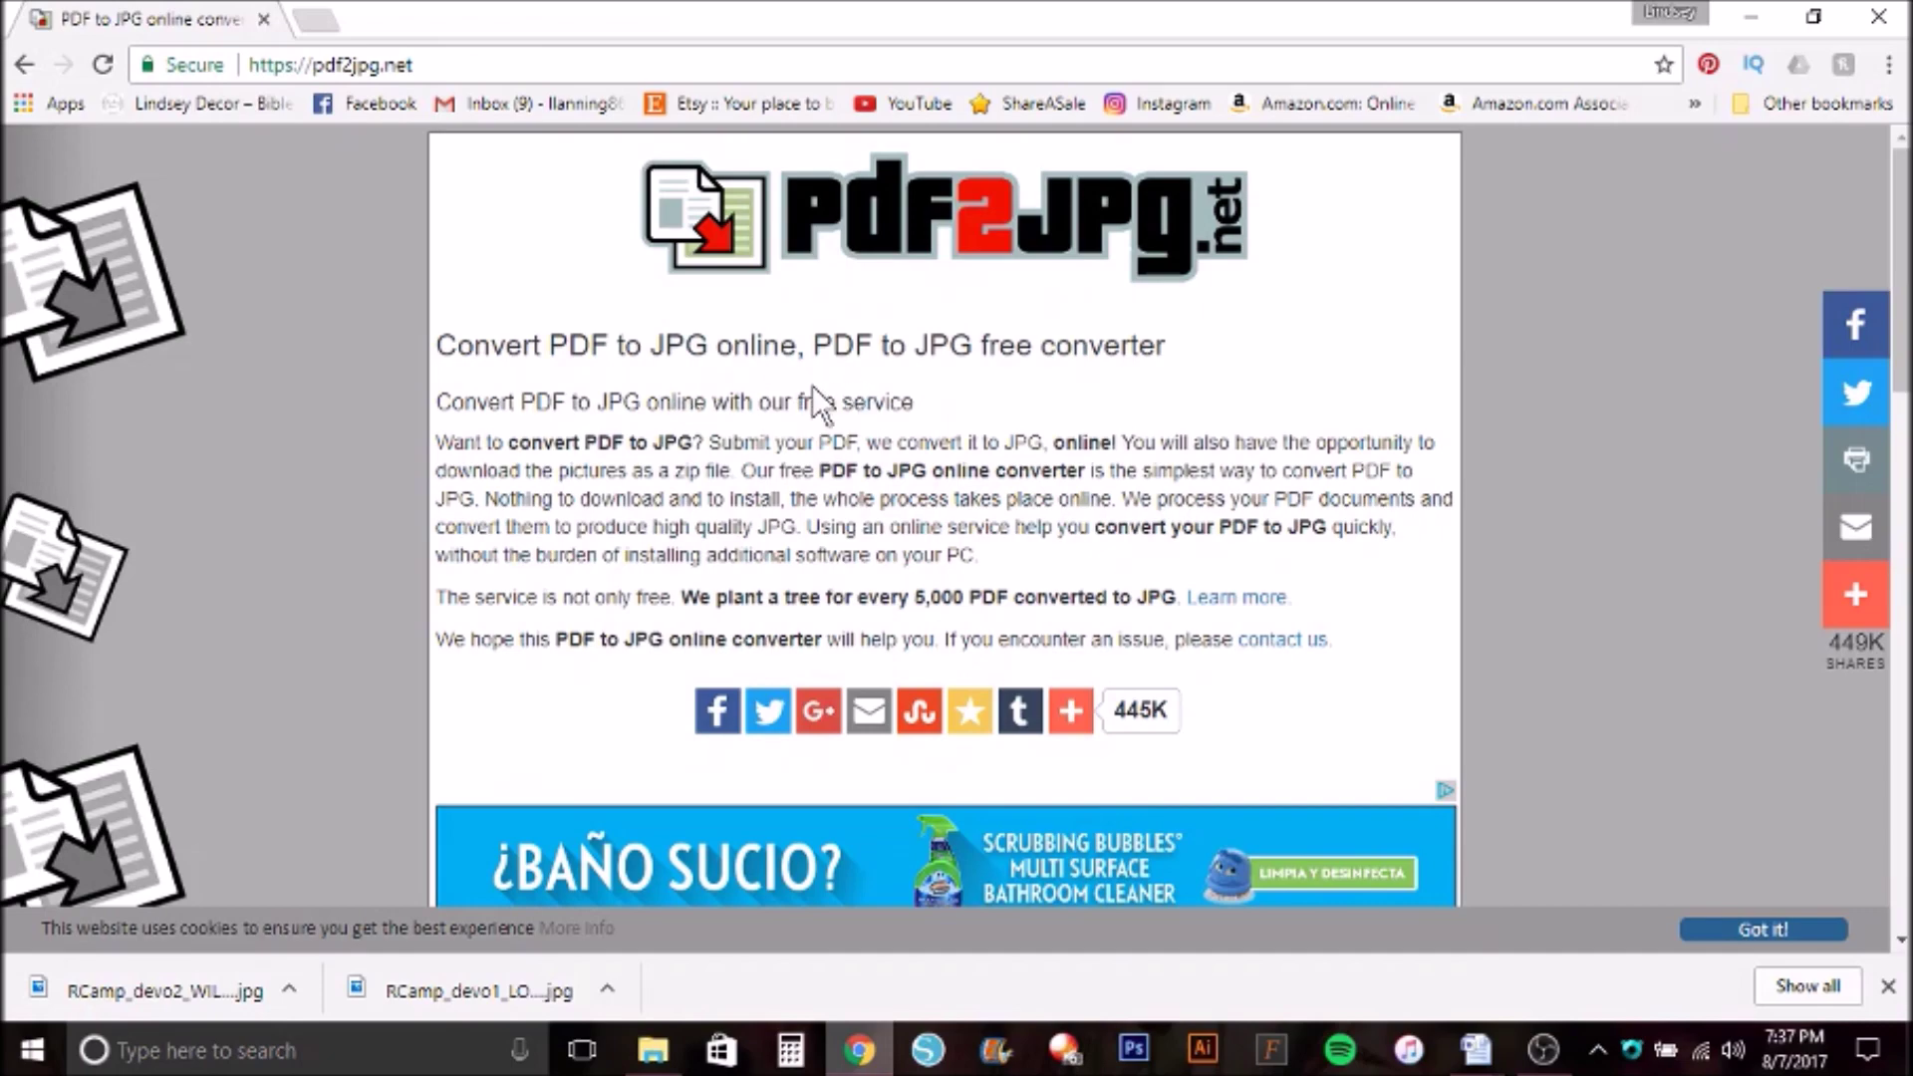
scroll(816, 393, "down", 5)
scroll(921, 493, "up", 5)
left_click(1887, 985)
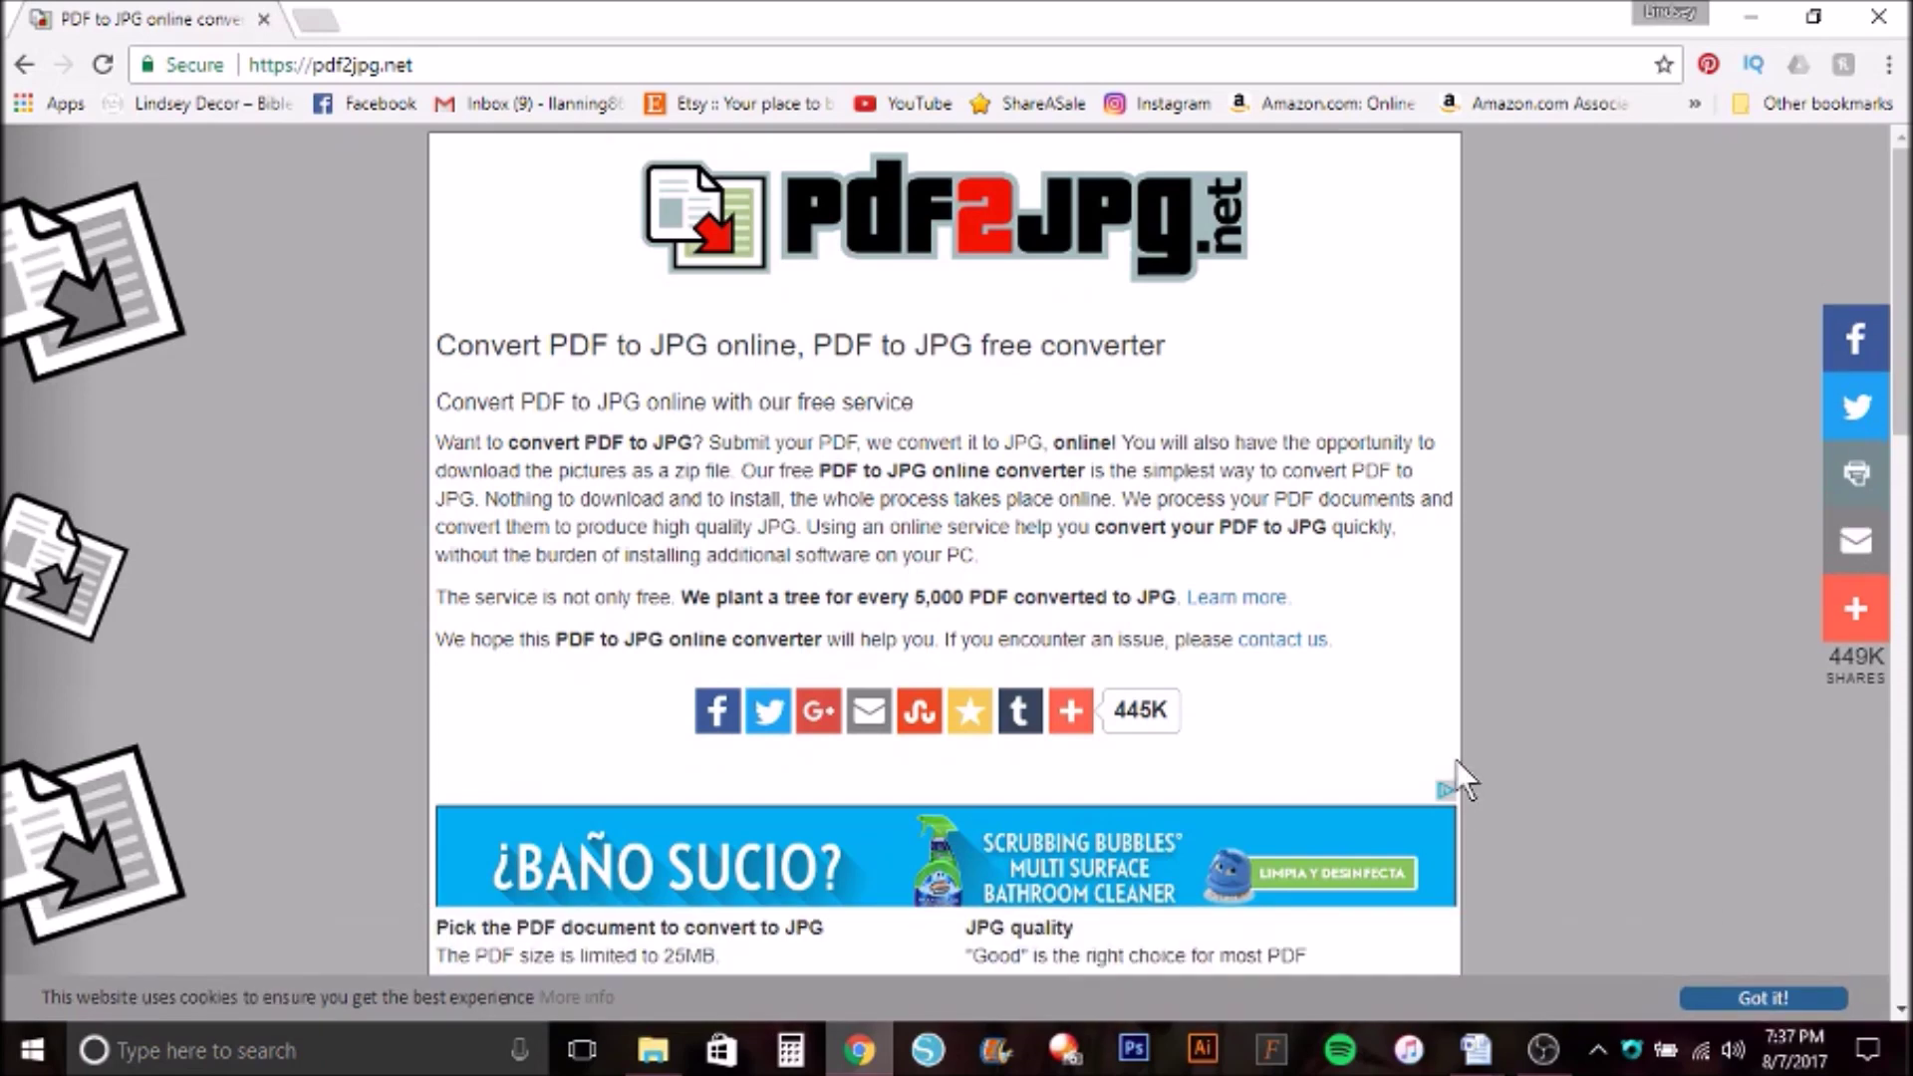
left_click(1755, 997)
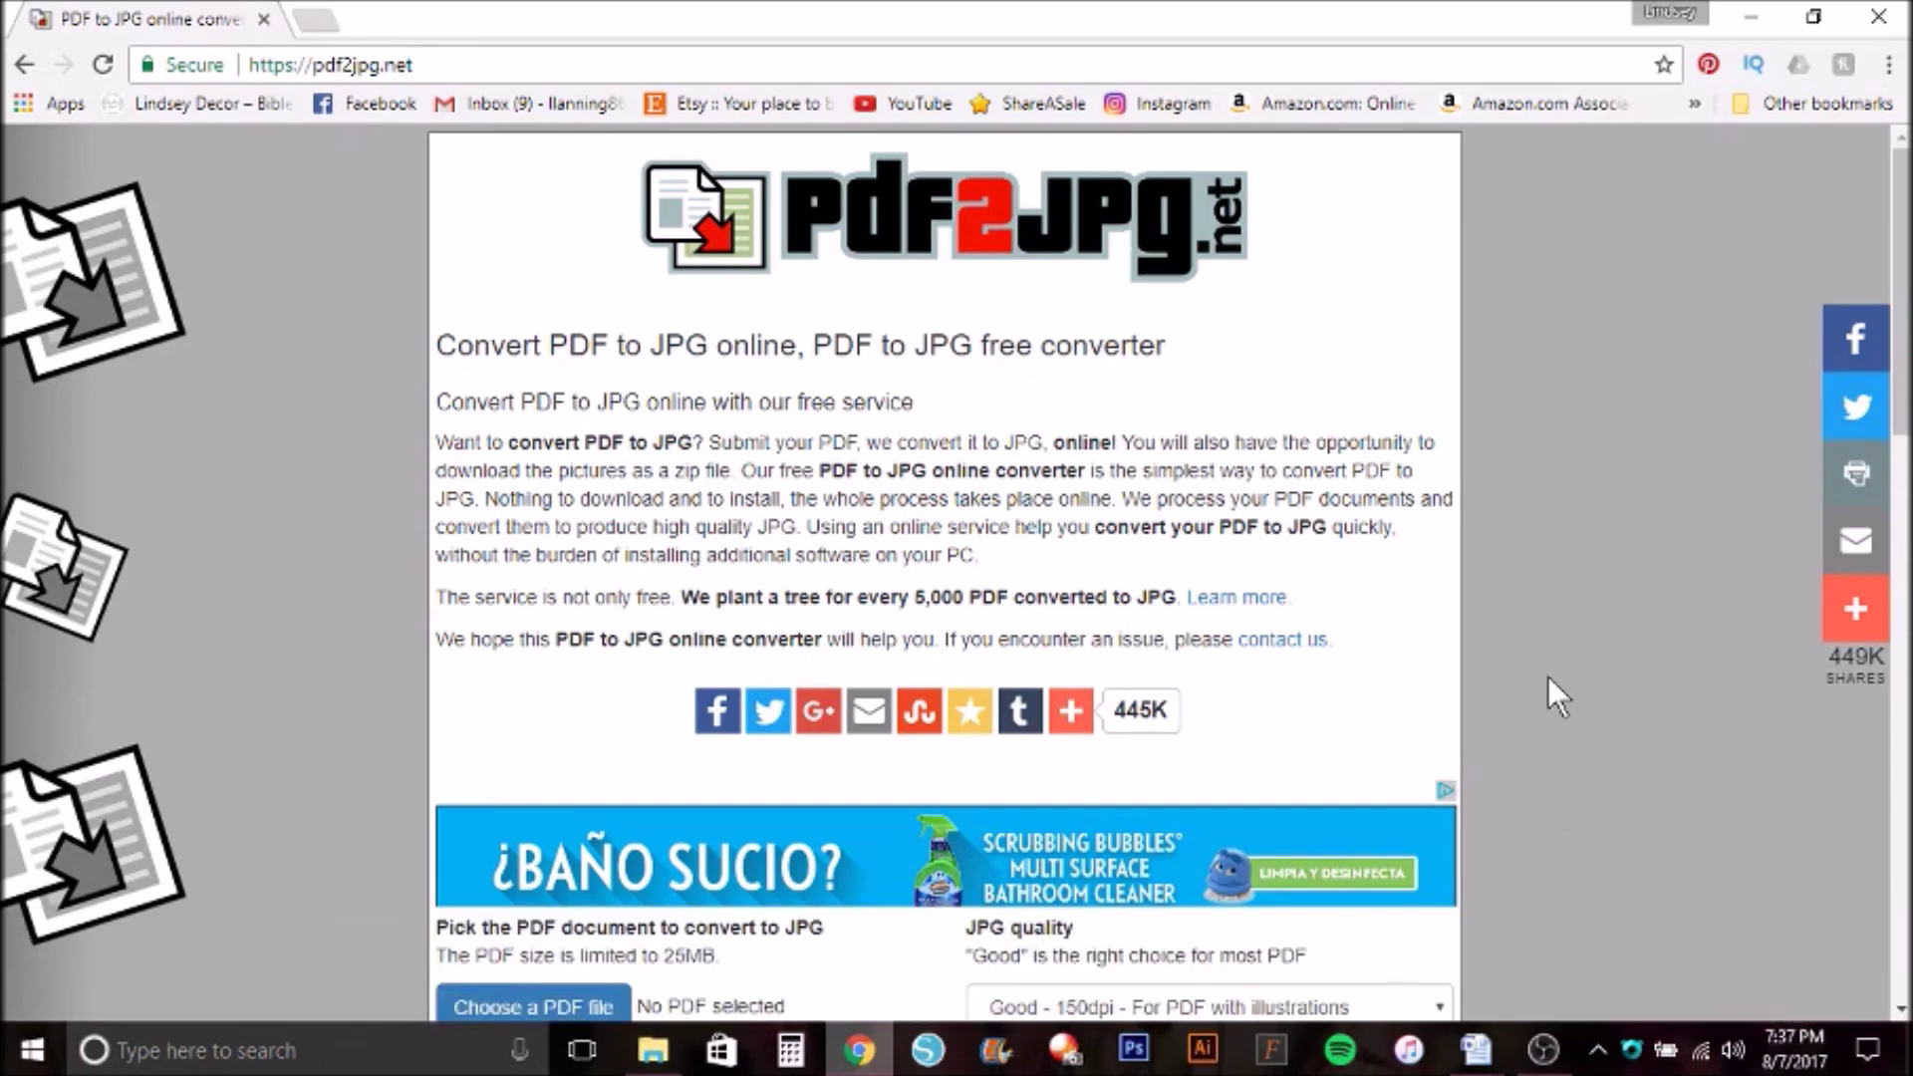
Choose RCamp_devo1_LOVE from the Devos folder as the PDF file for conversion.
scroll(1510, 646, "down", 3)
scroll(1564, 597, "up", 3)
scroll(1046, 573, "down", 4)
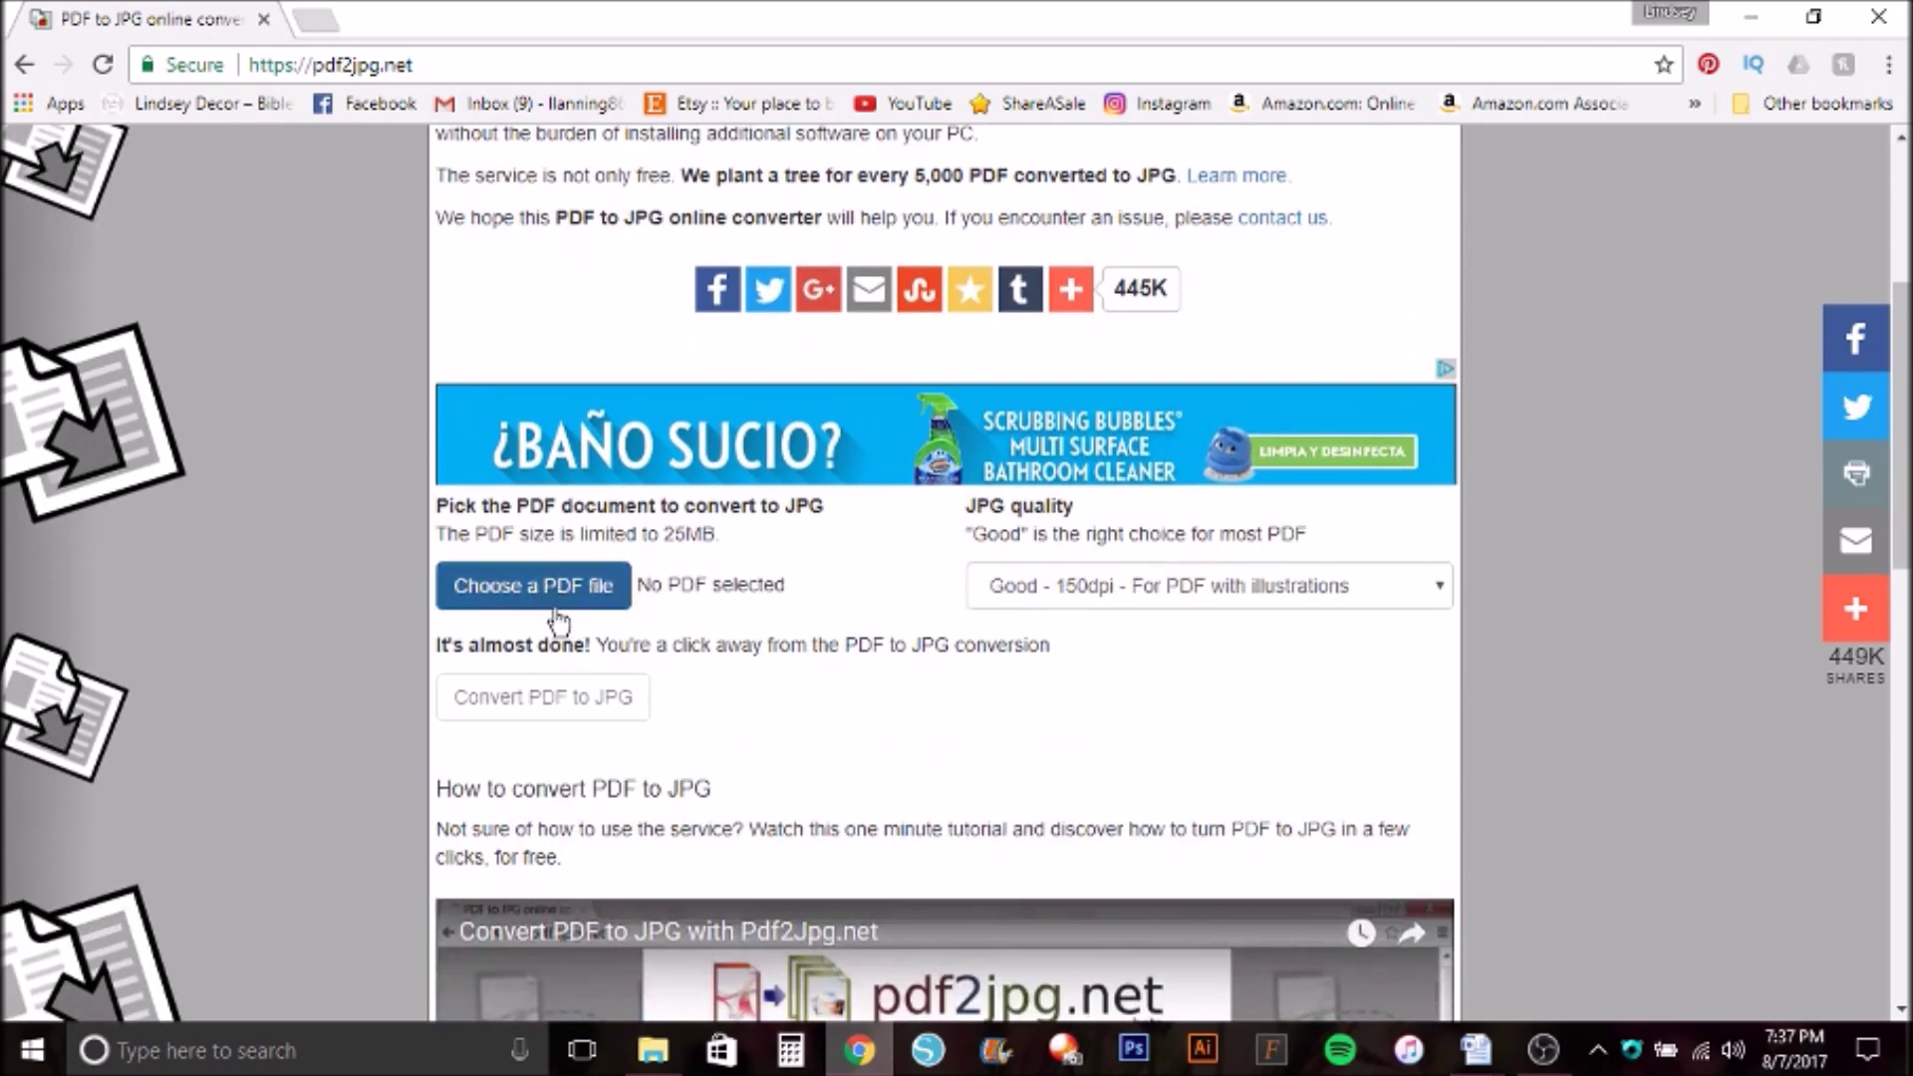
left_click(560, 596)
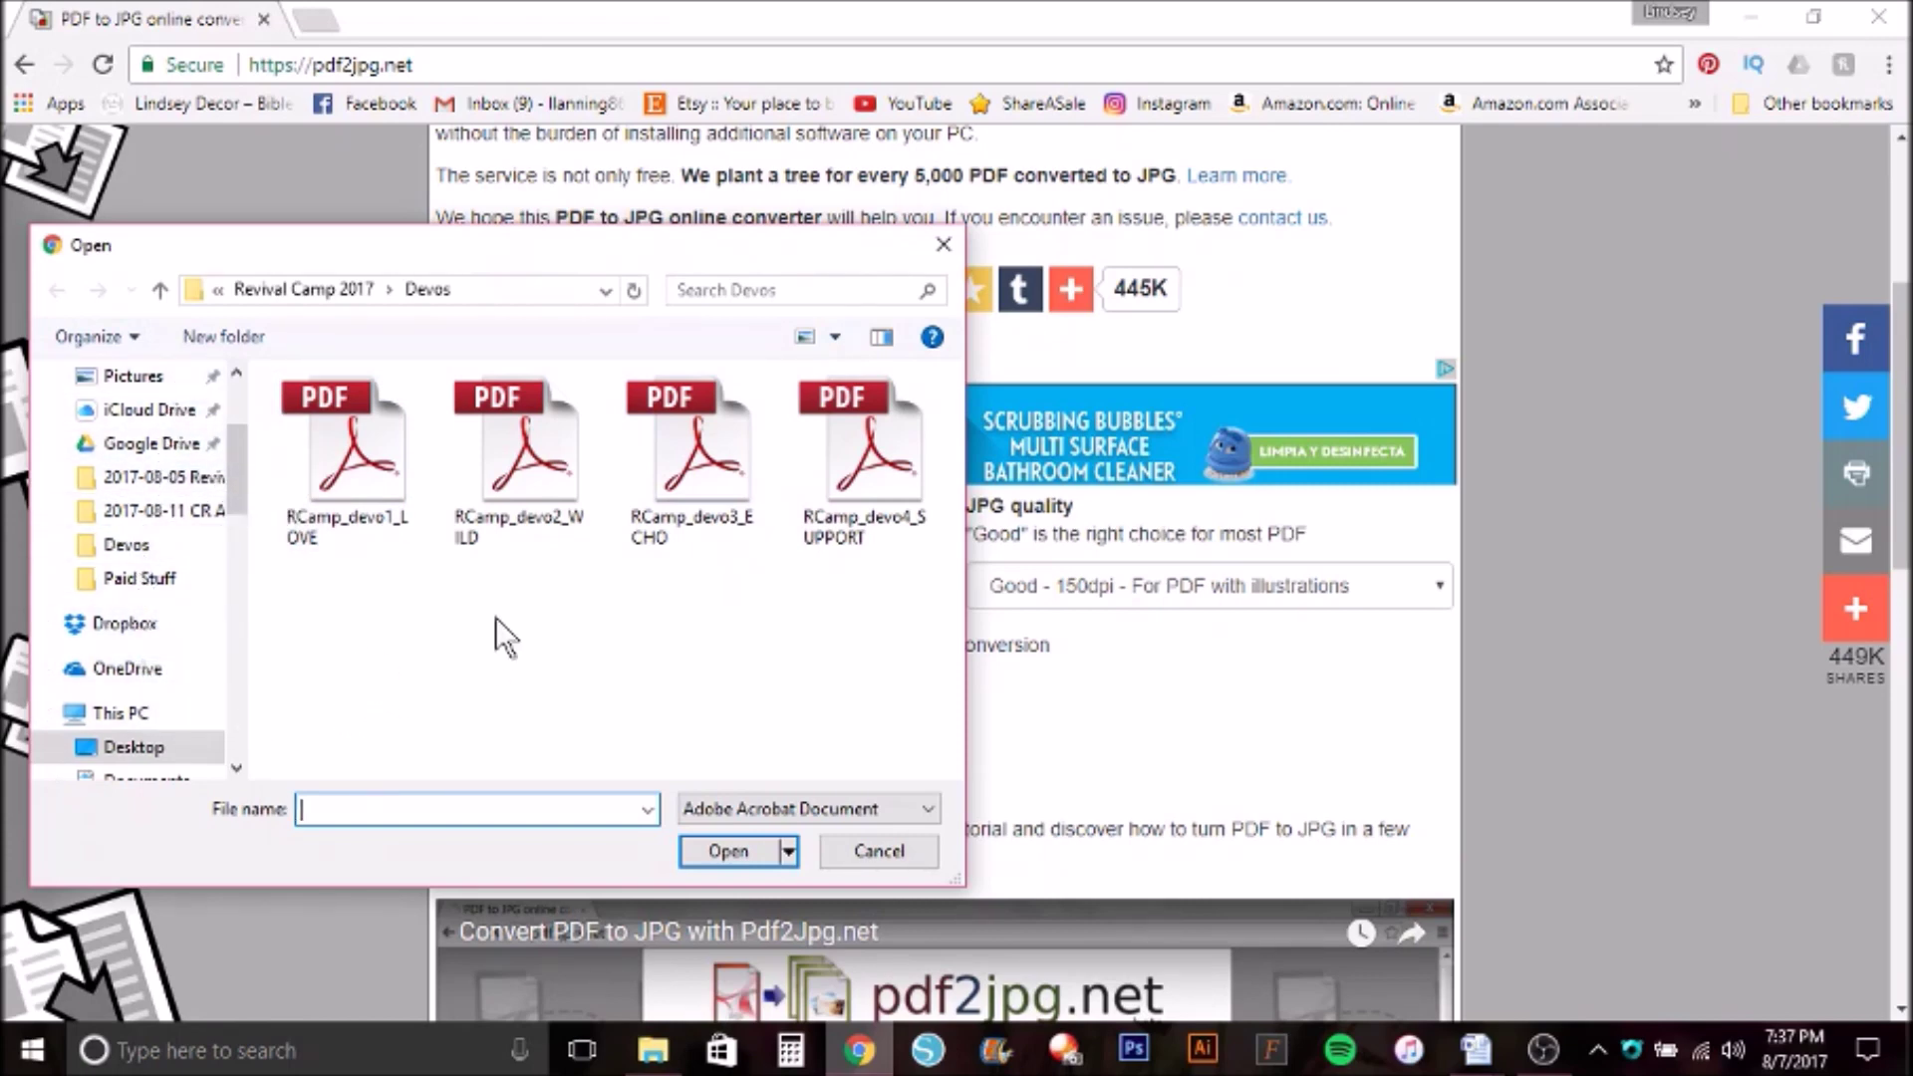
left_click(366, 464)
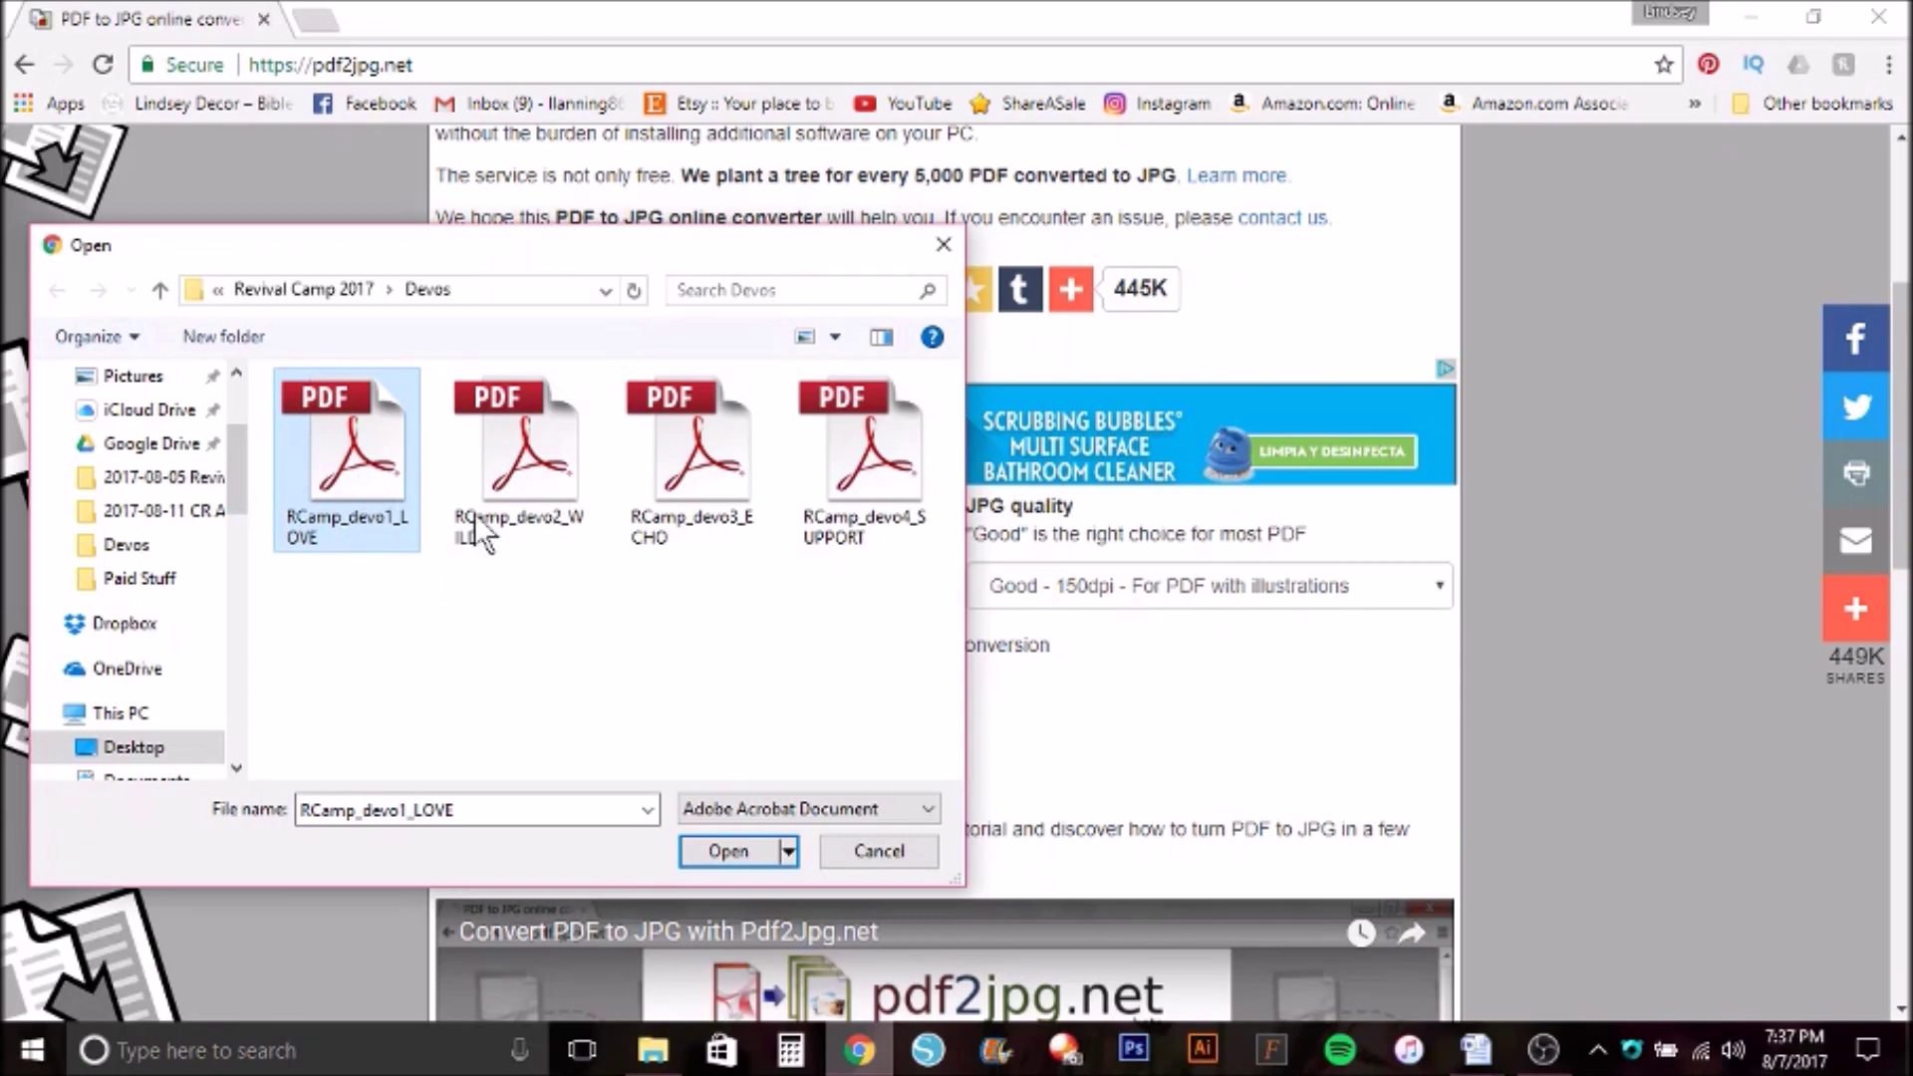
left_click(739, 850)
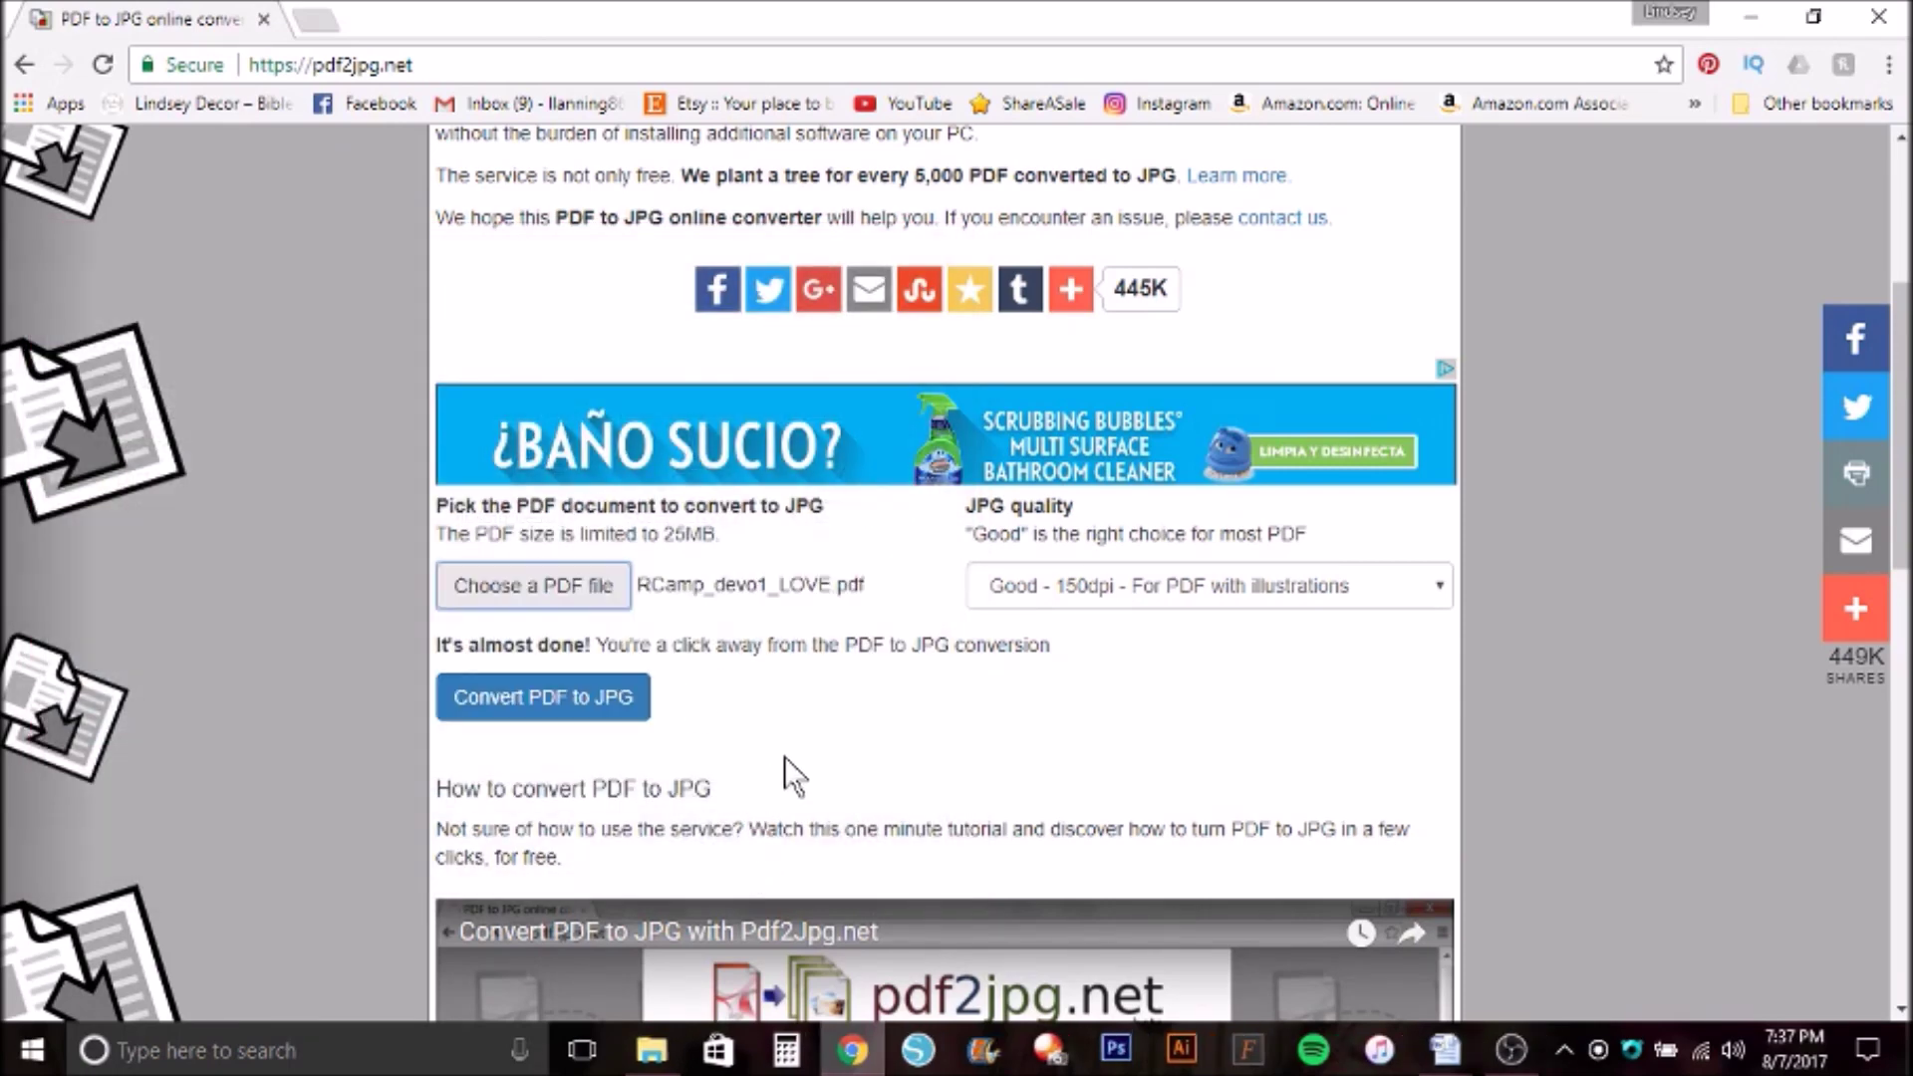
Convert the LOVE PDF at Excellent - 300dpi quality and save its page 1 JPG as RCamp_devo1_LOVE-page-001 in the Devos folder.
left_click(1303, 596)
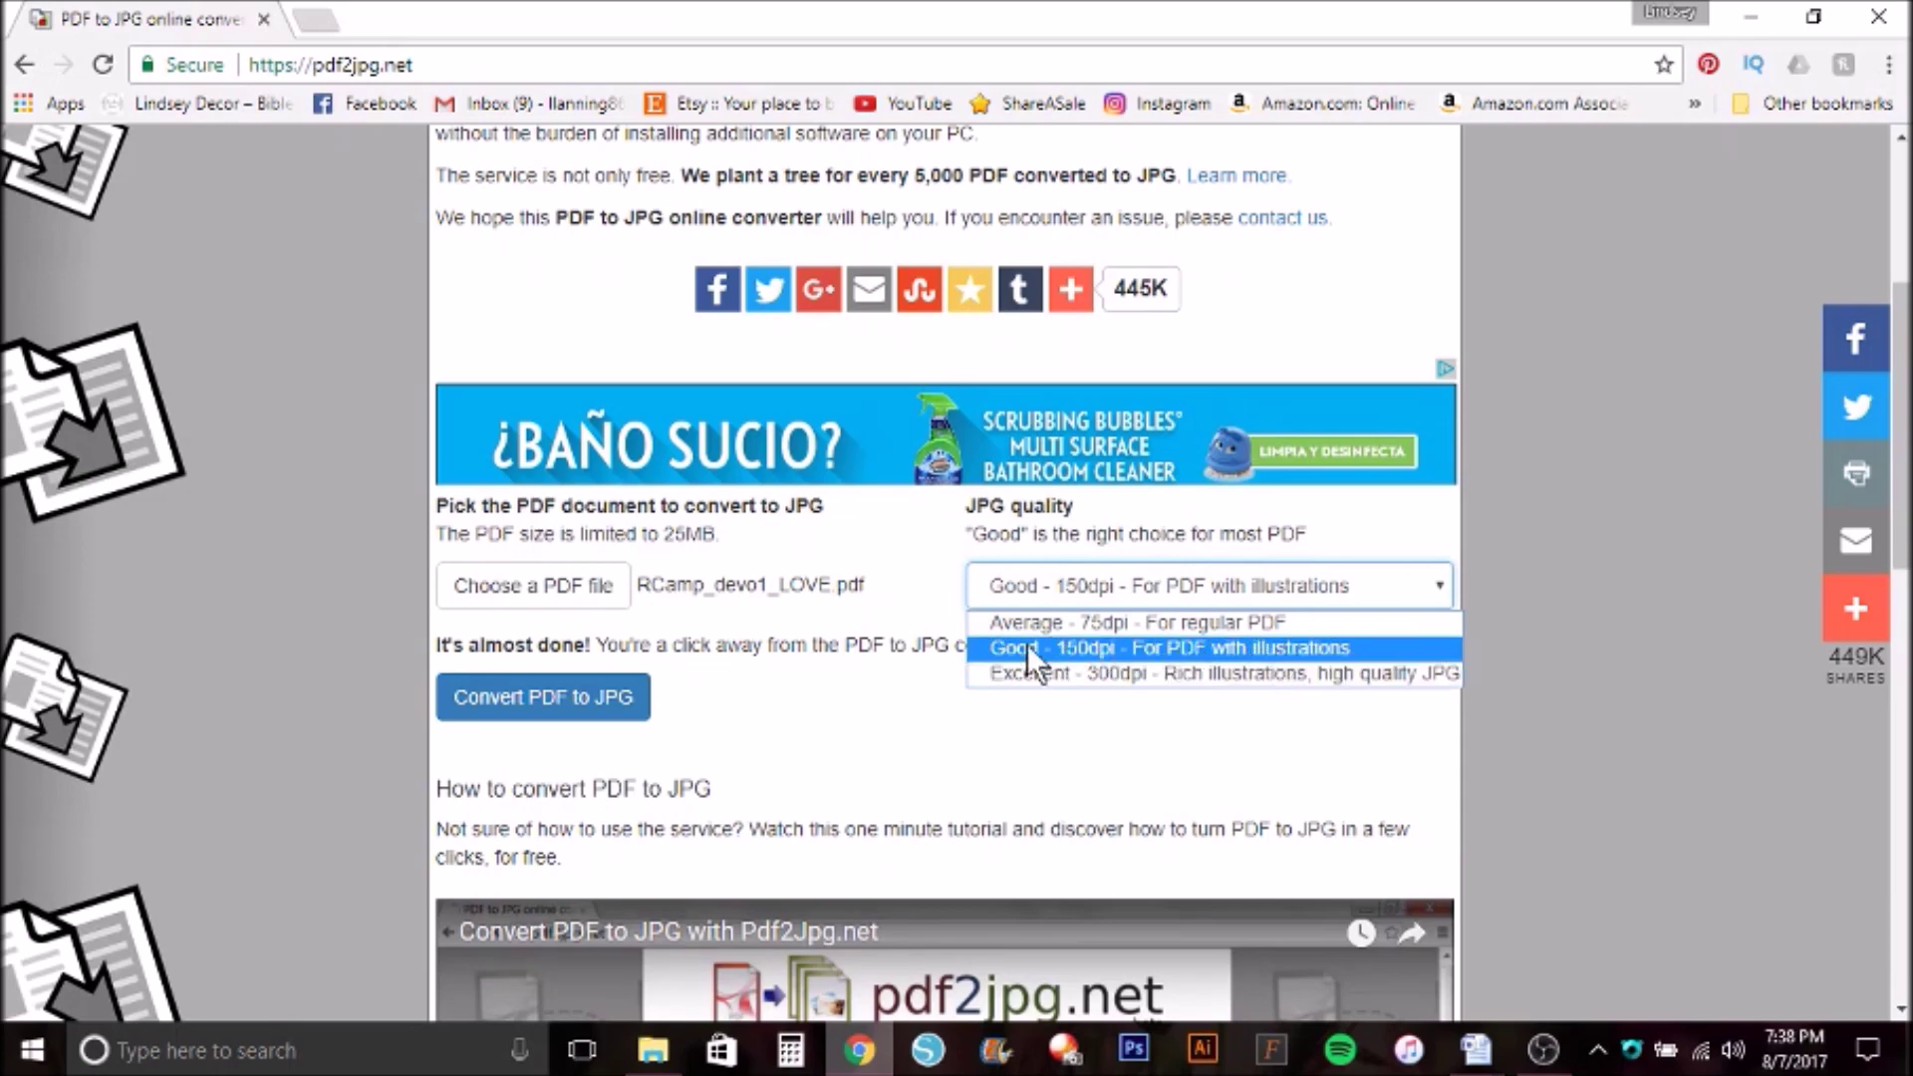
left_click(1121, 672)
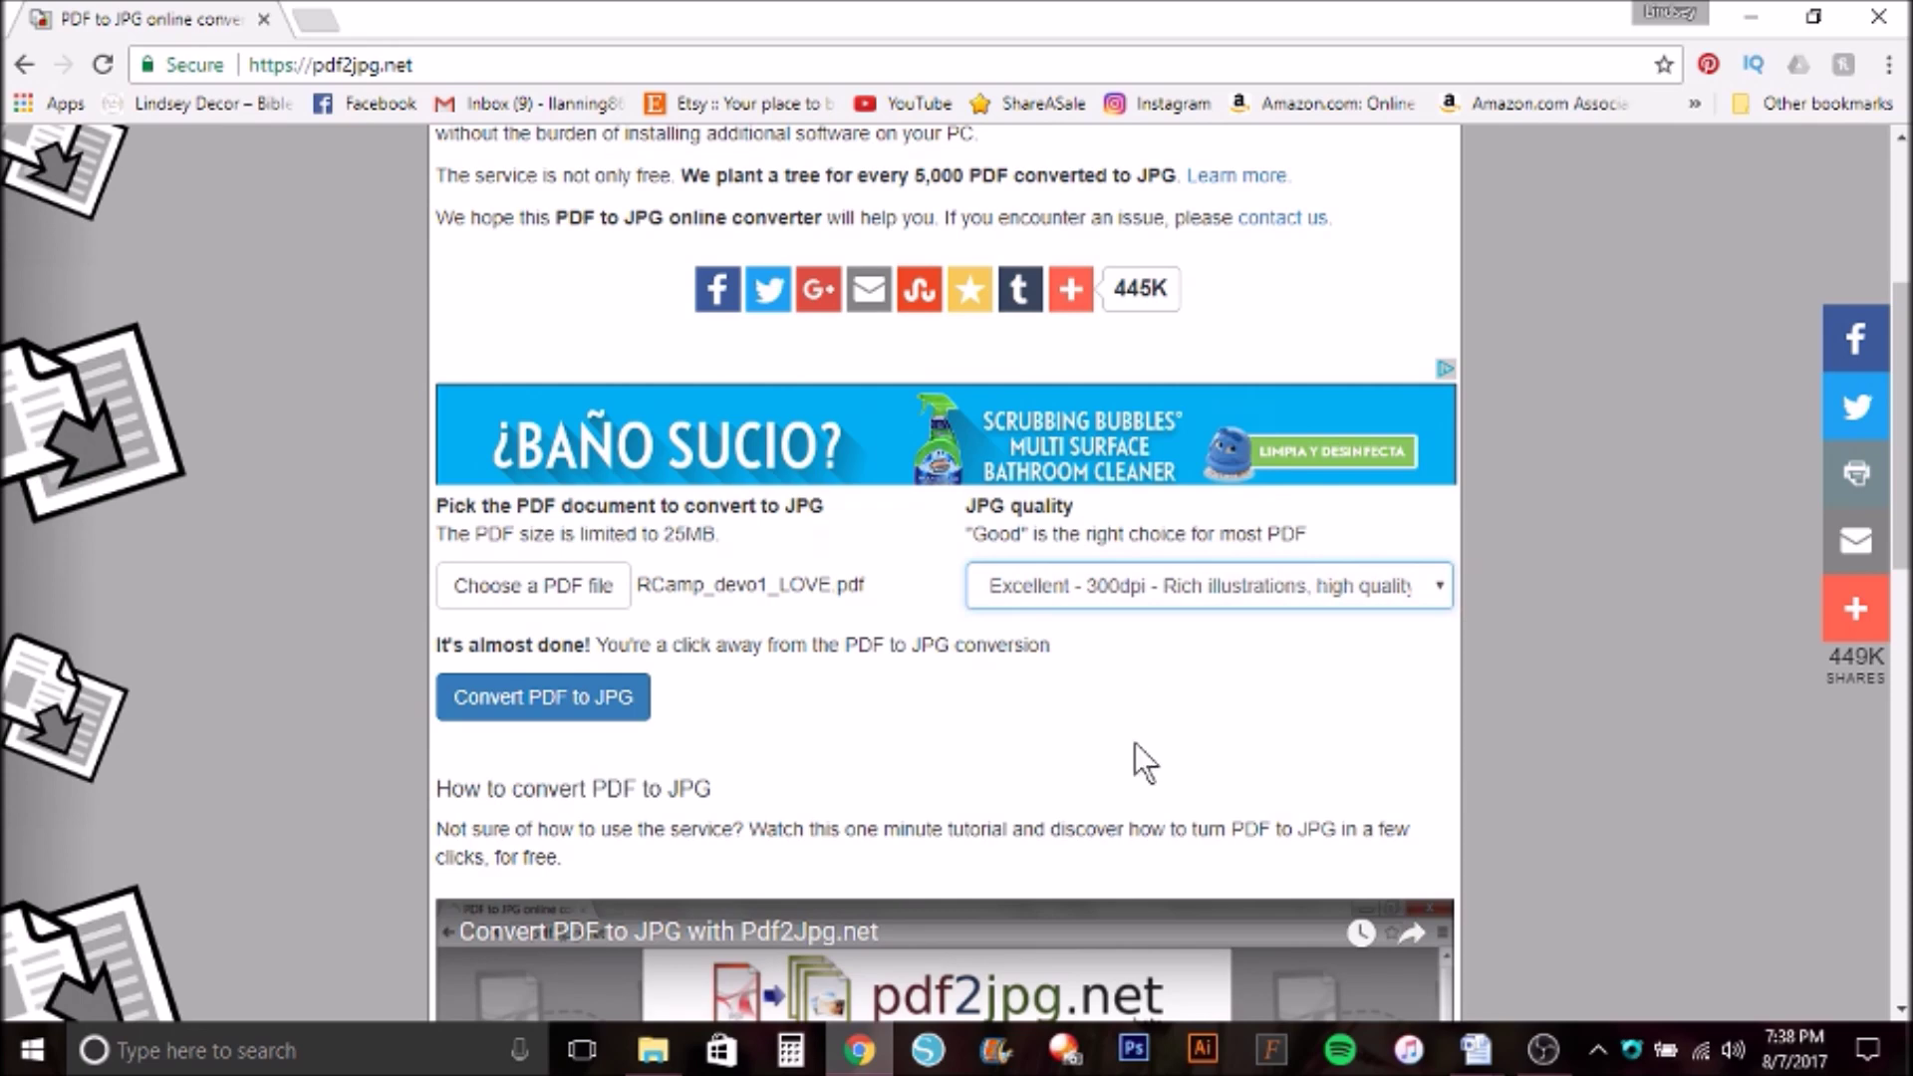
left_click(536, 716)
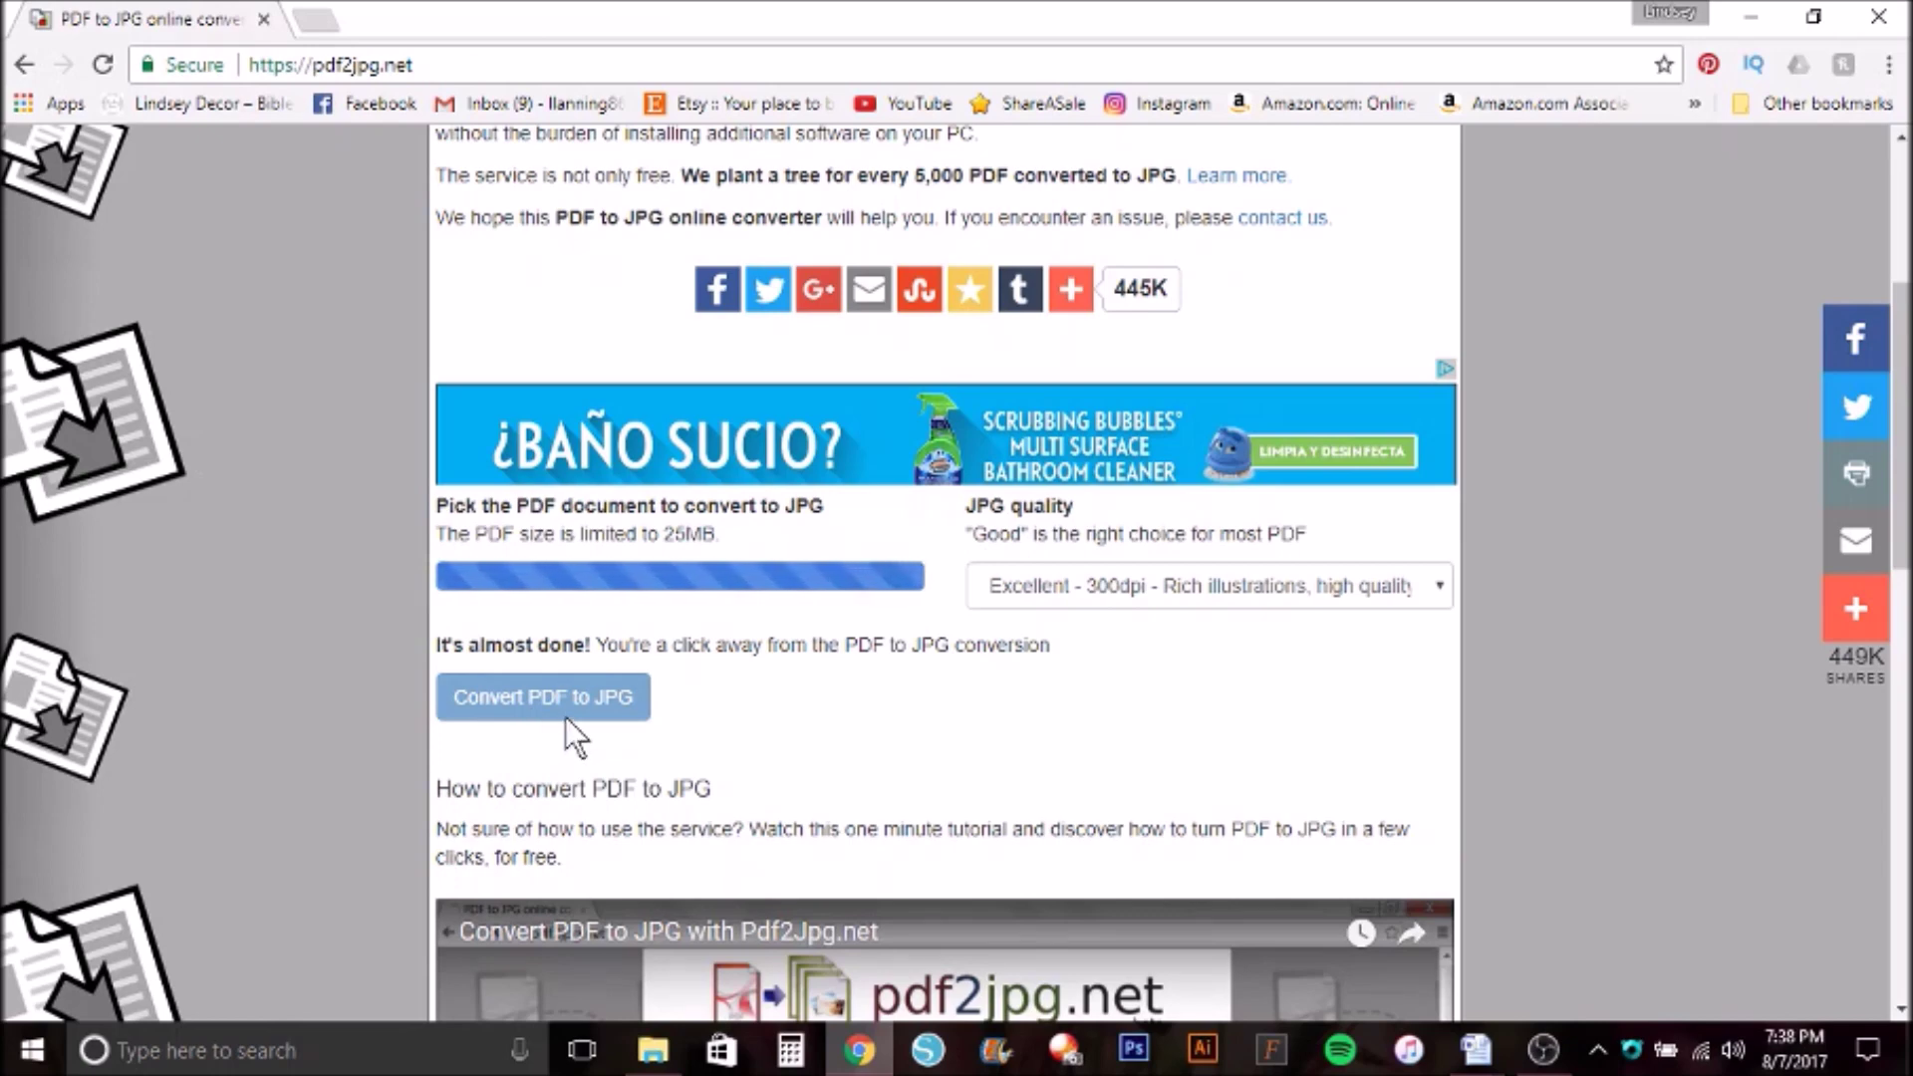
left_click(607, 697)
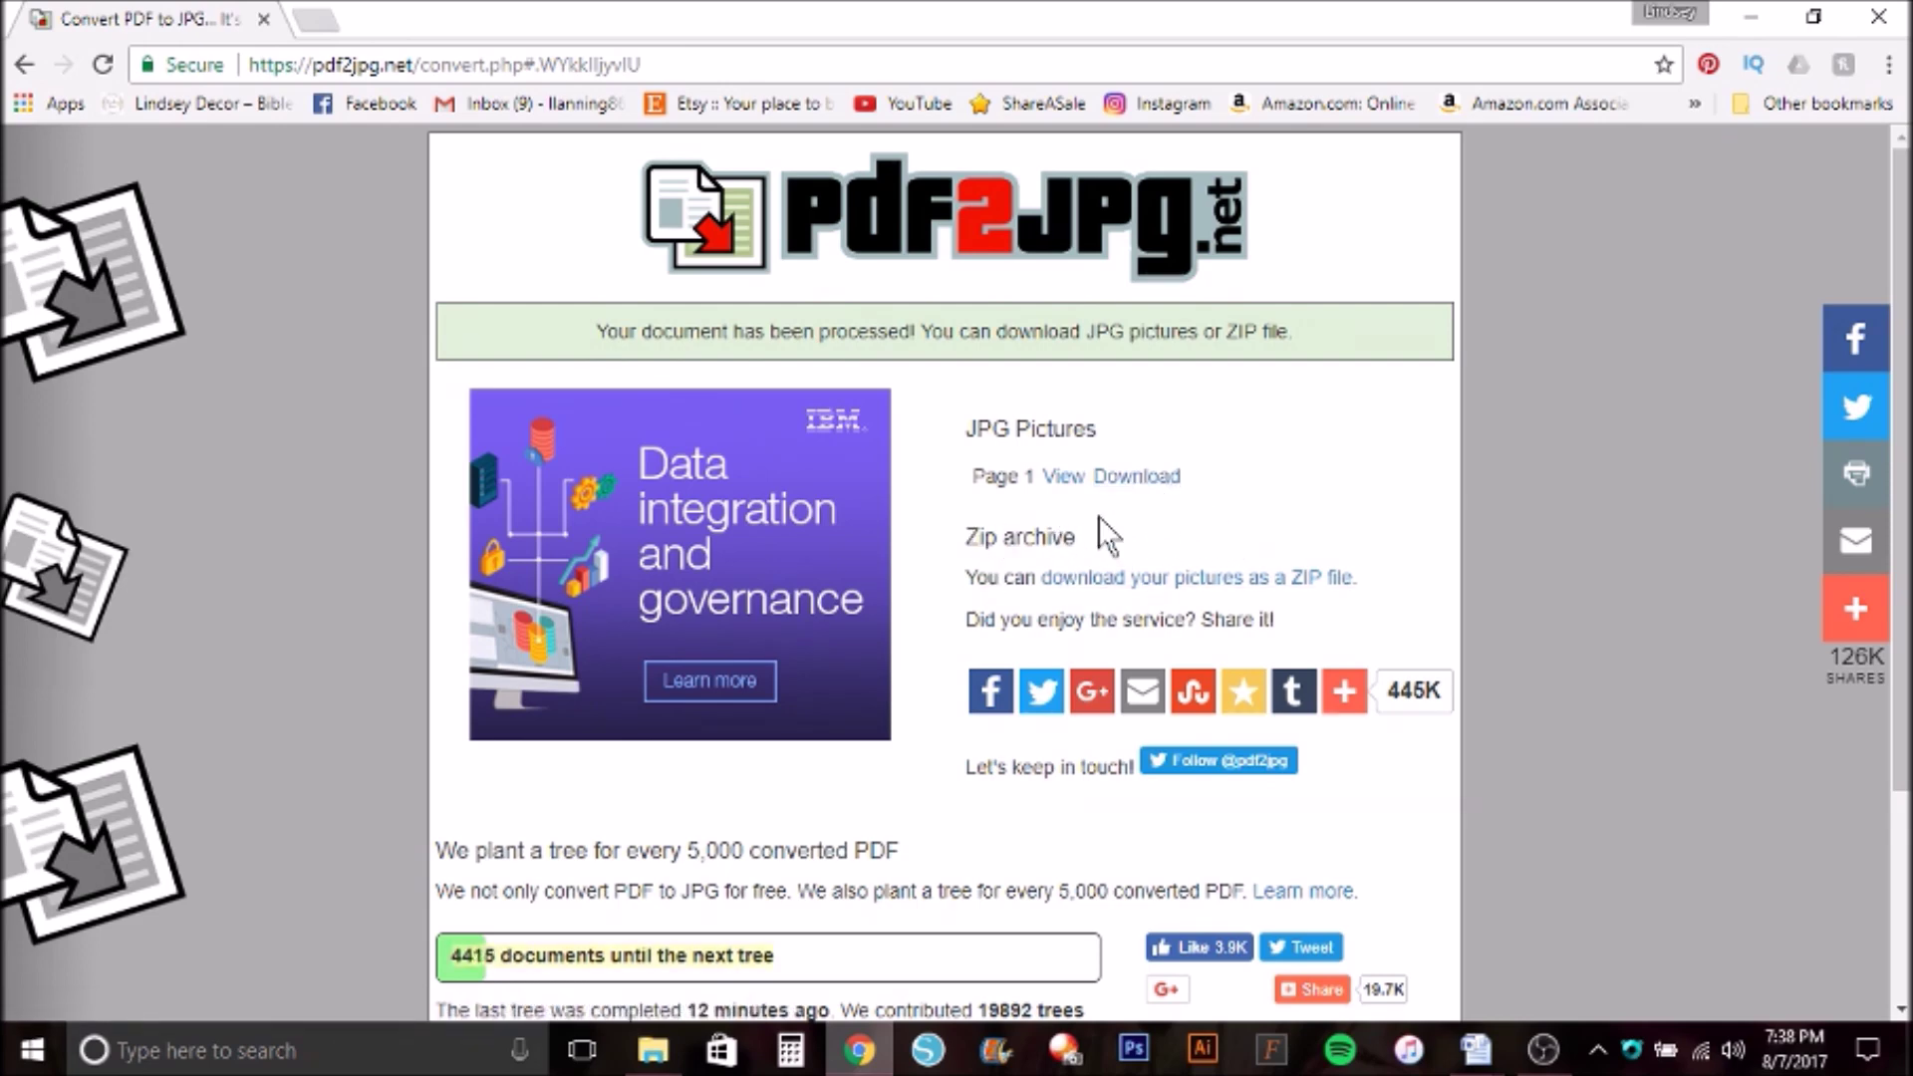
left_click(1155, 477)
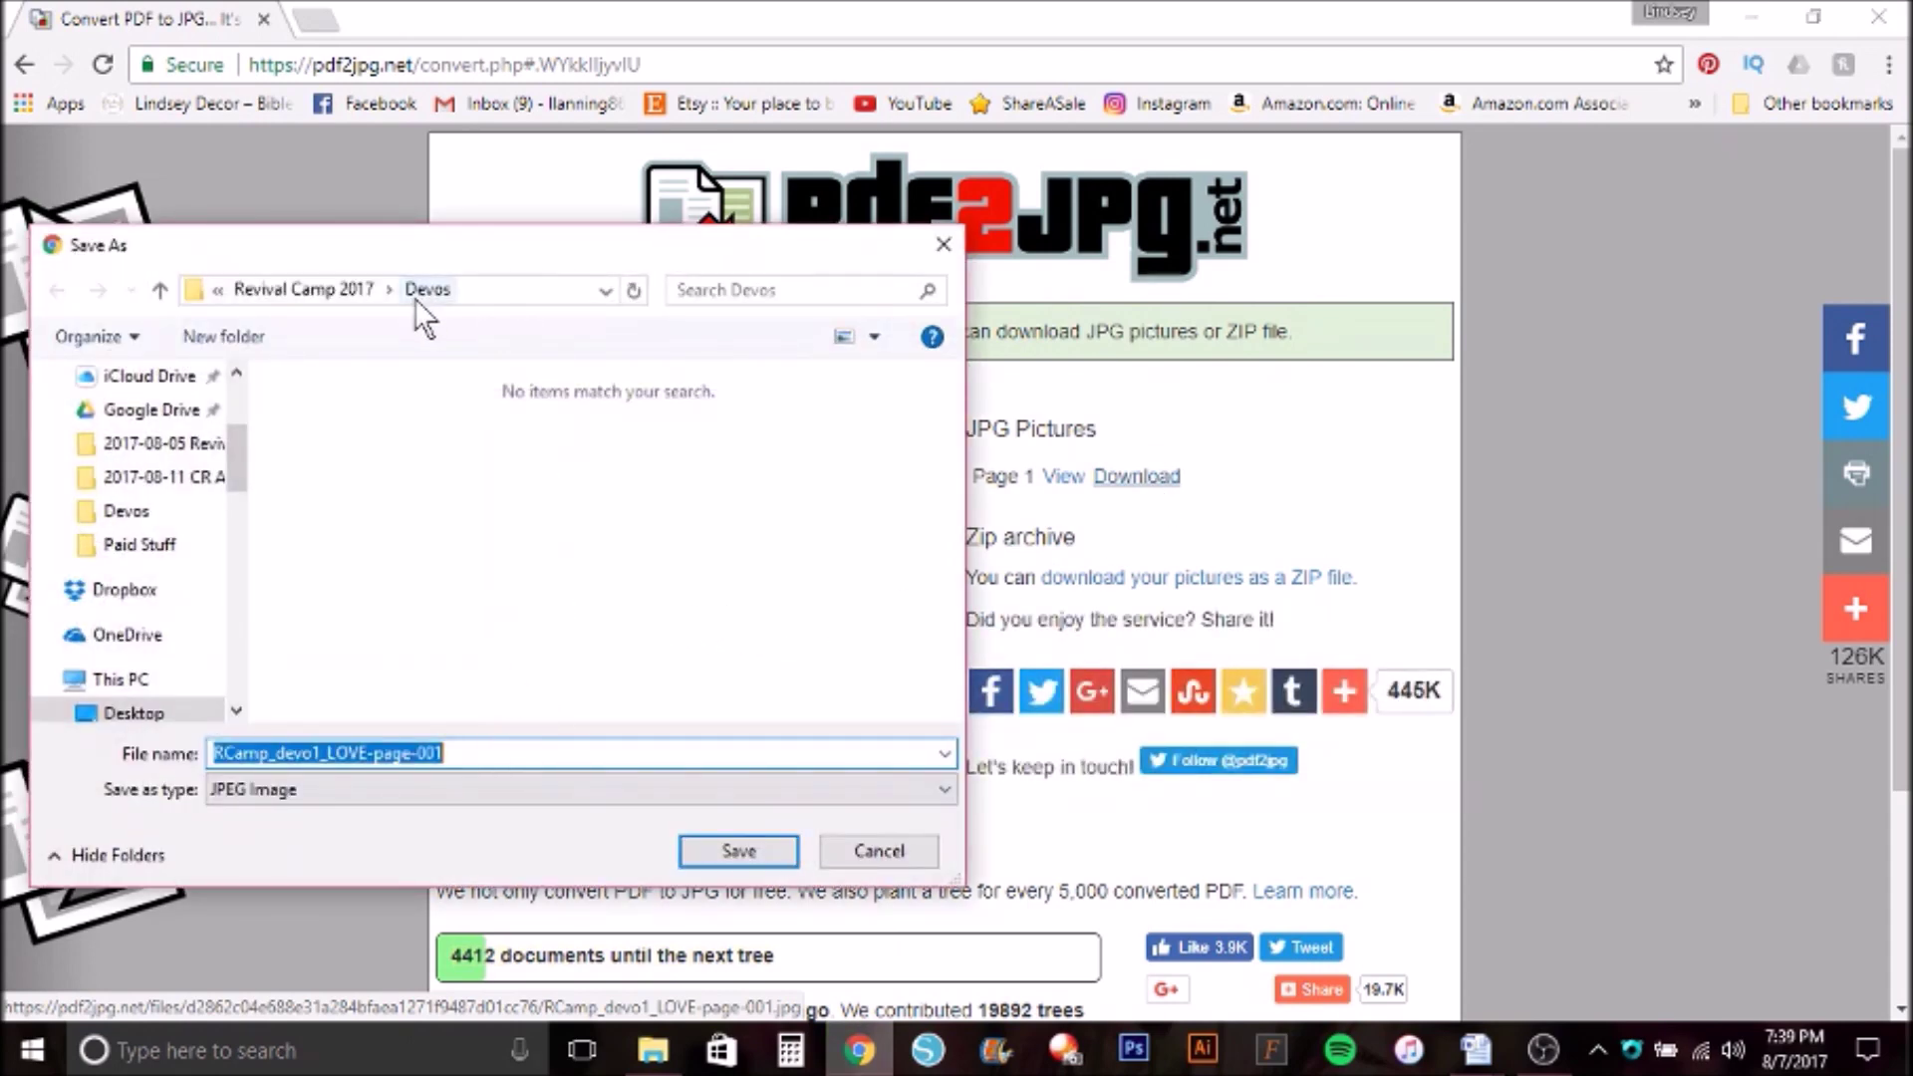
left_click(737, 853)
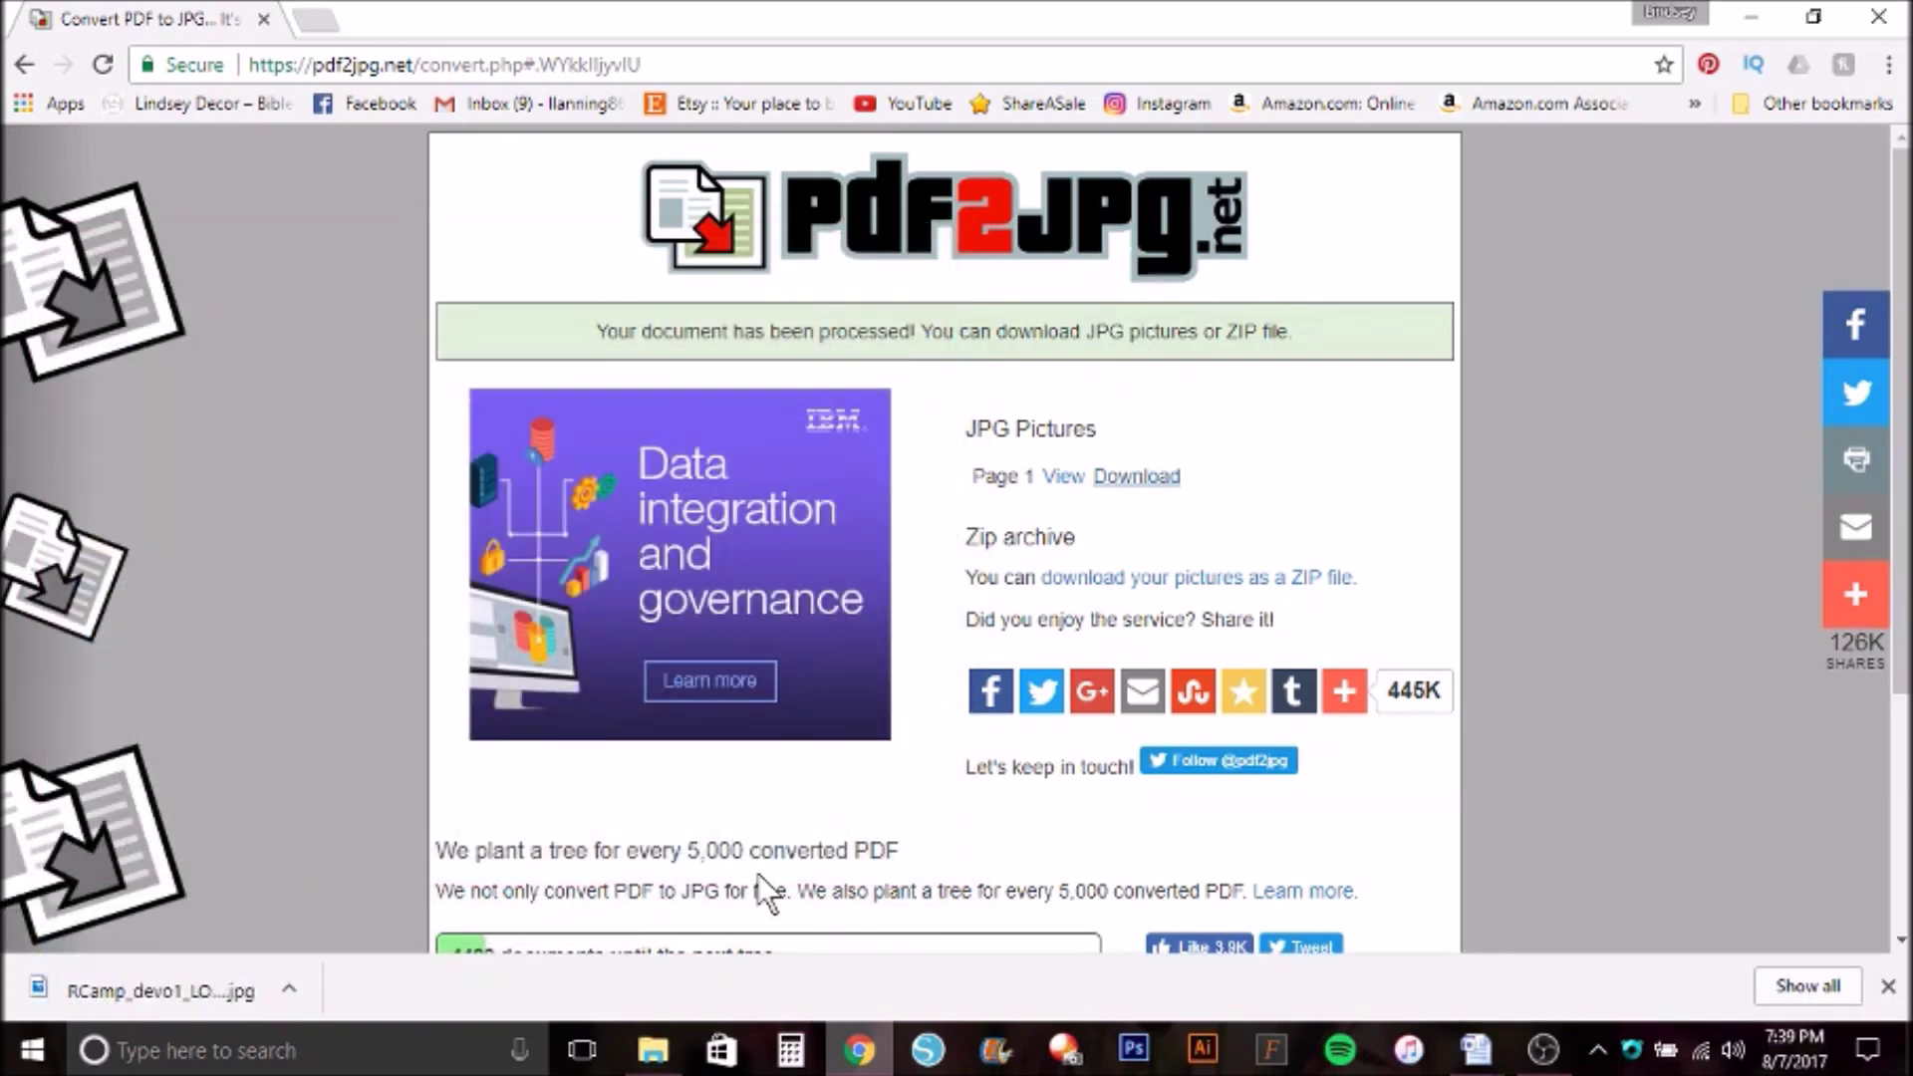
Return to the converter's start page and choose RCamp_devo2_WILD from the Devos folder as the PDF file.
left_click(996, 223)
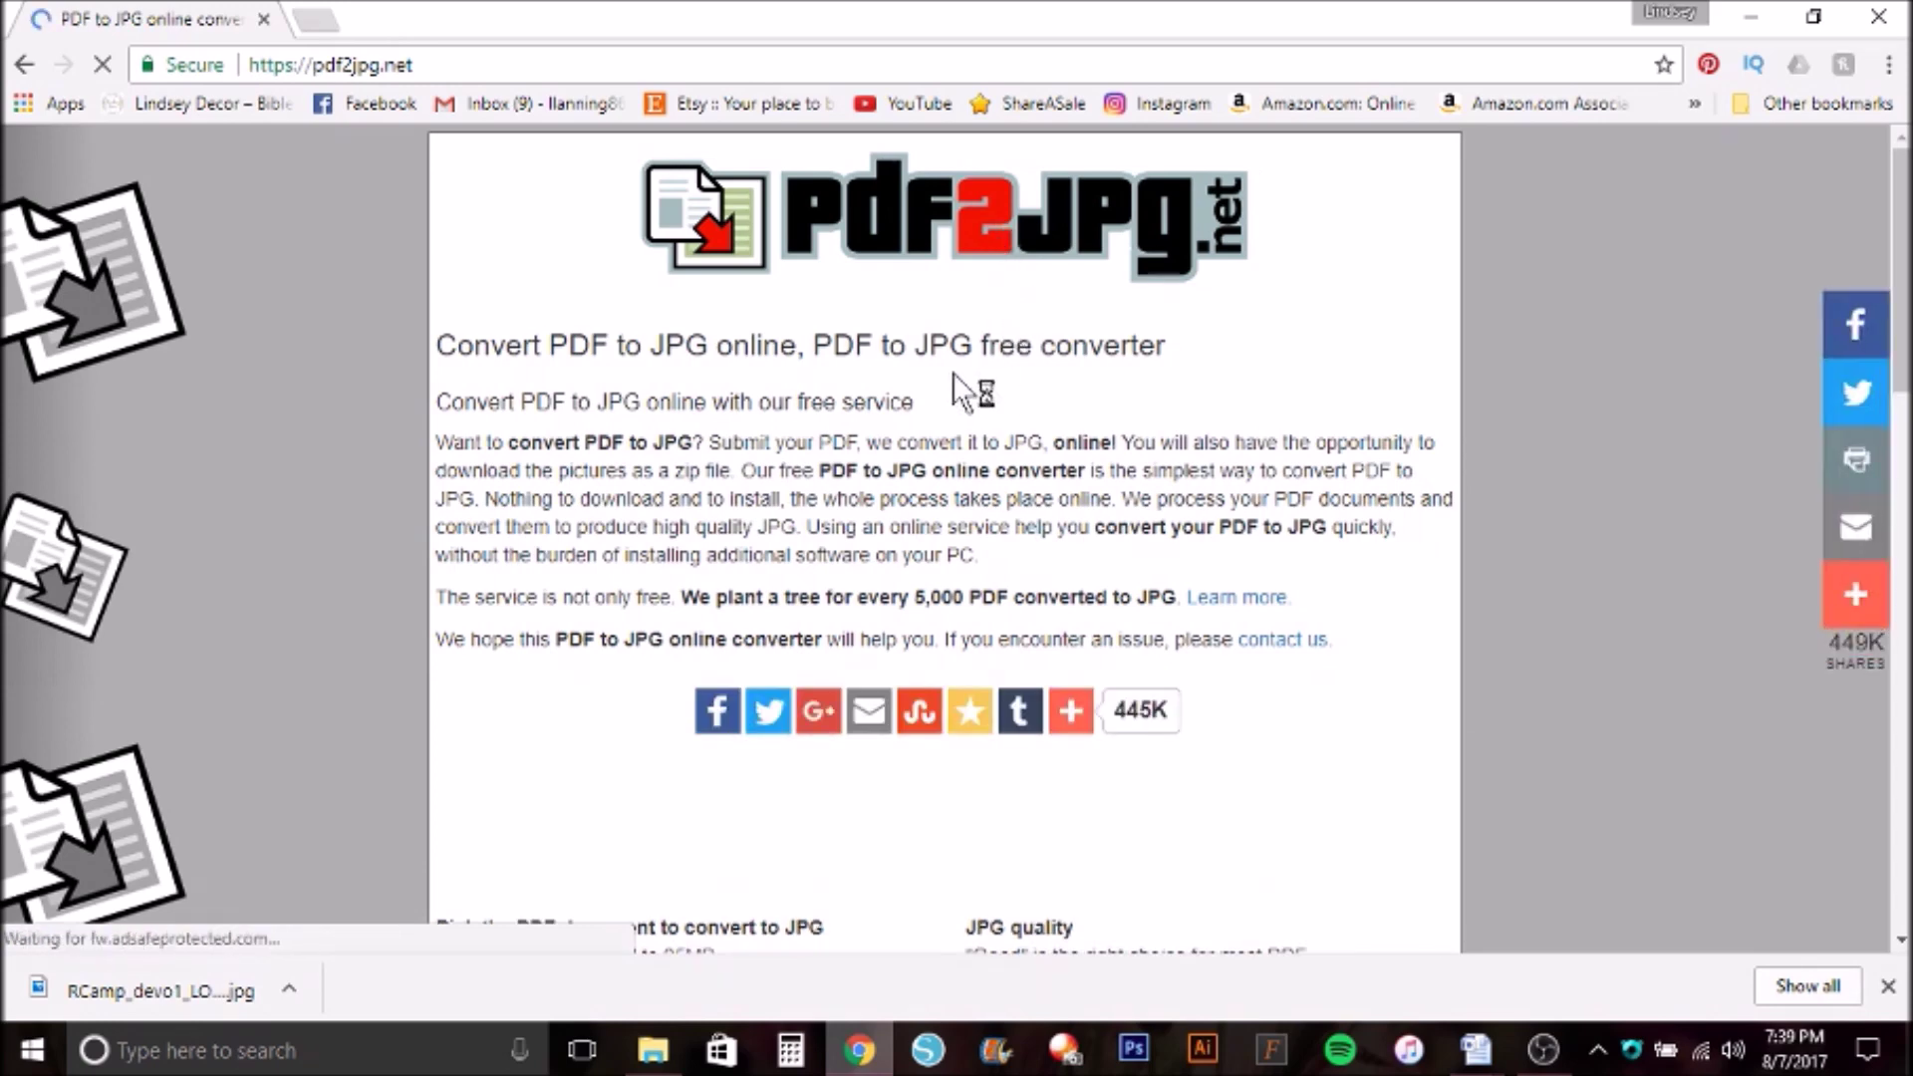
scroll(797, 383, "down", 3)
scroll(769, 382, "down", 2)
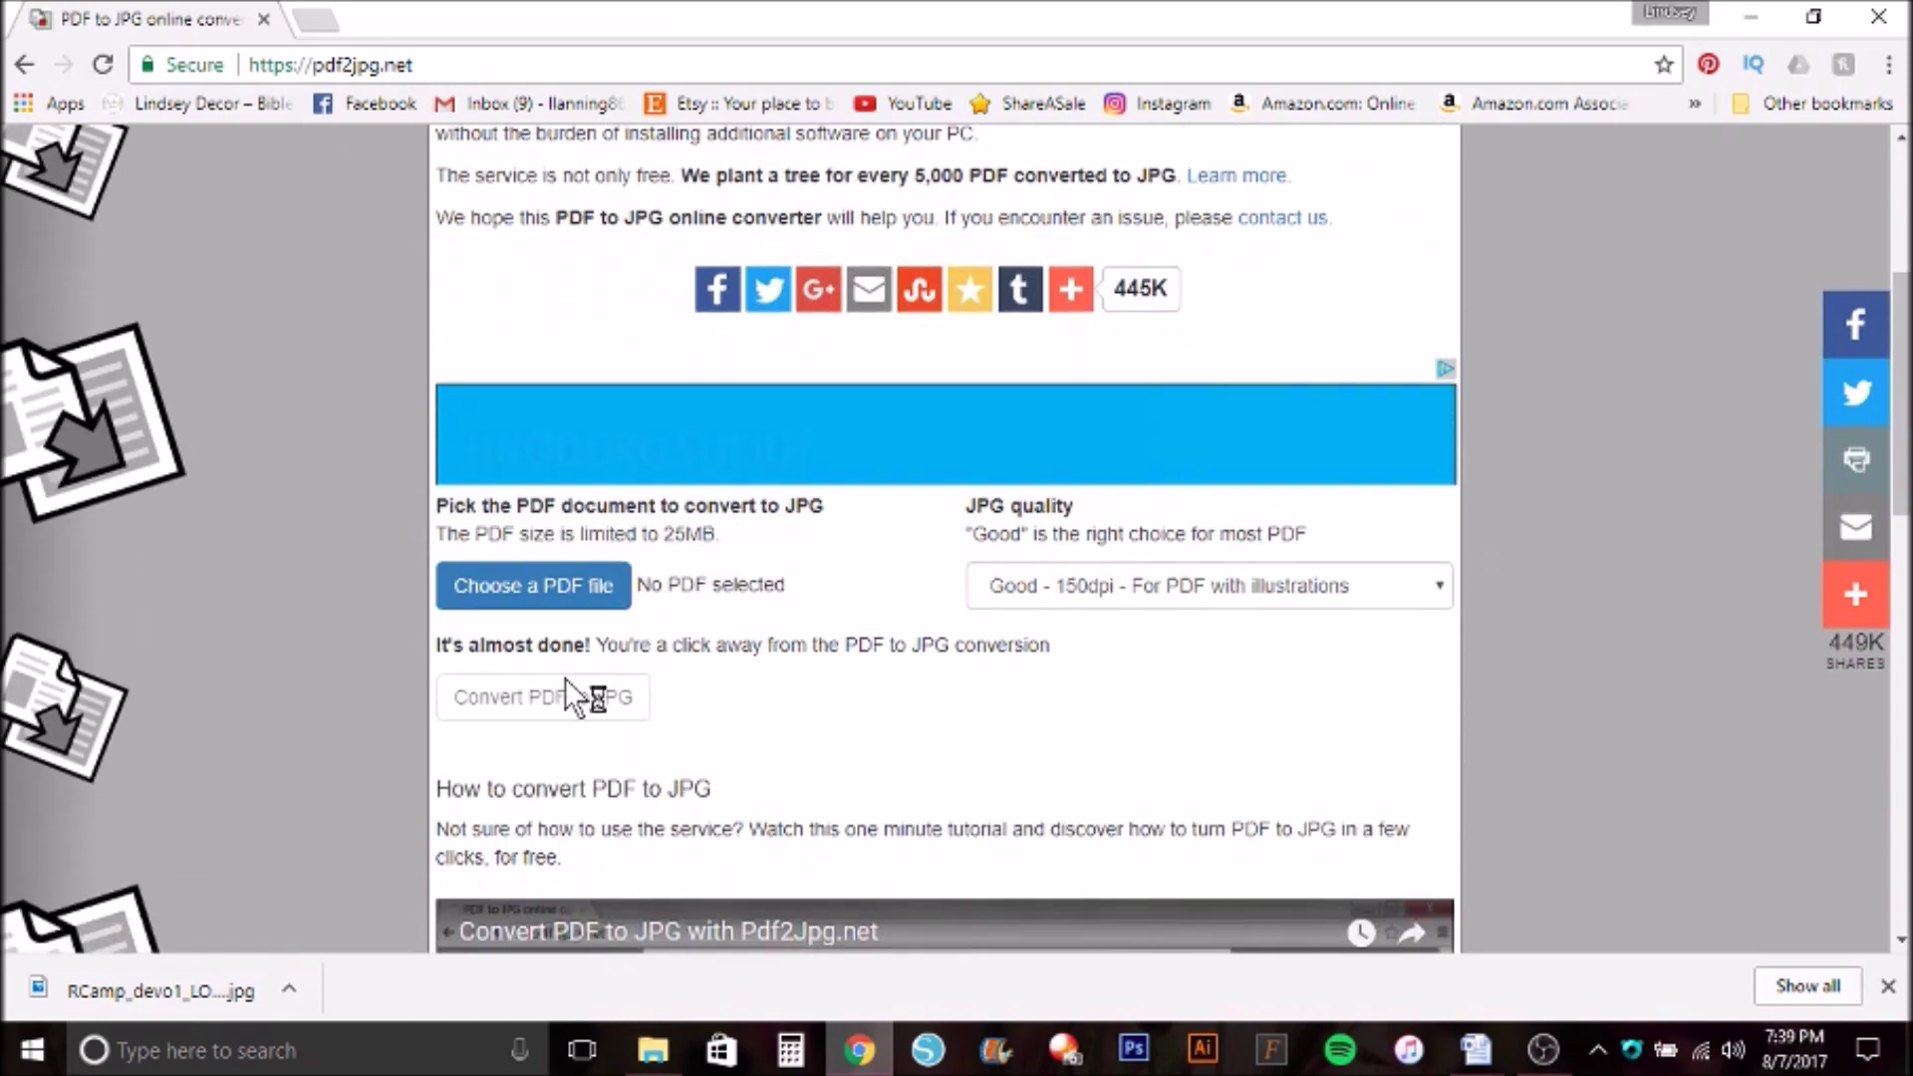
left_click(528, 598)
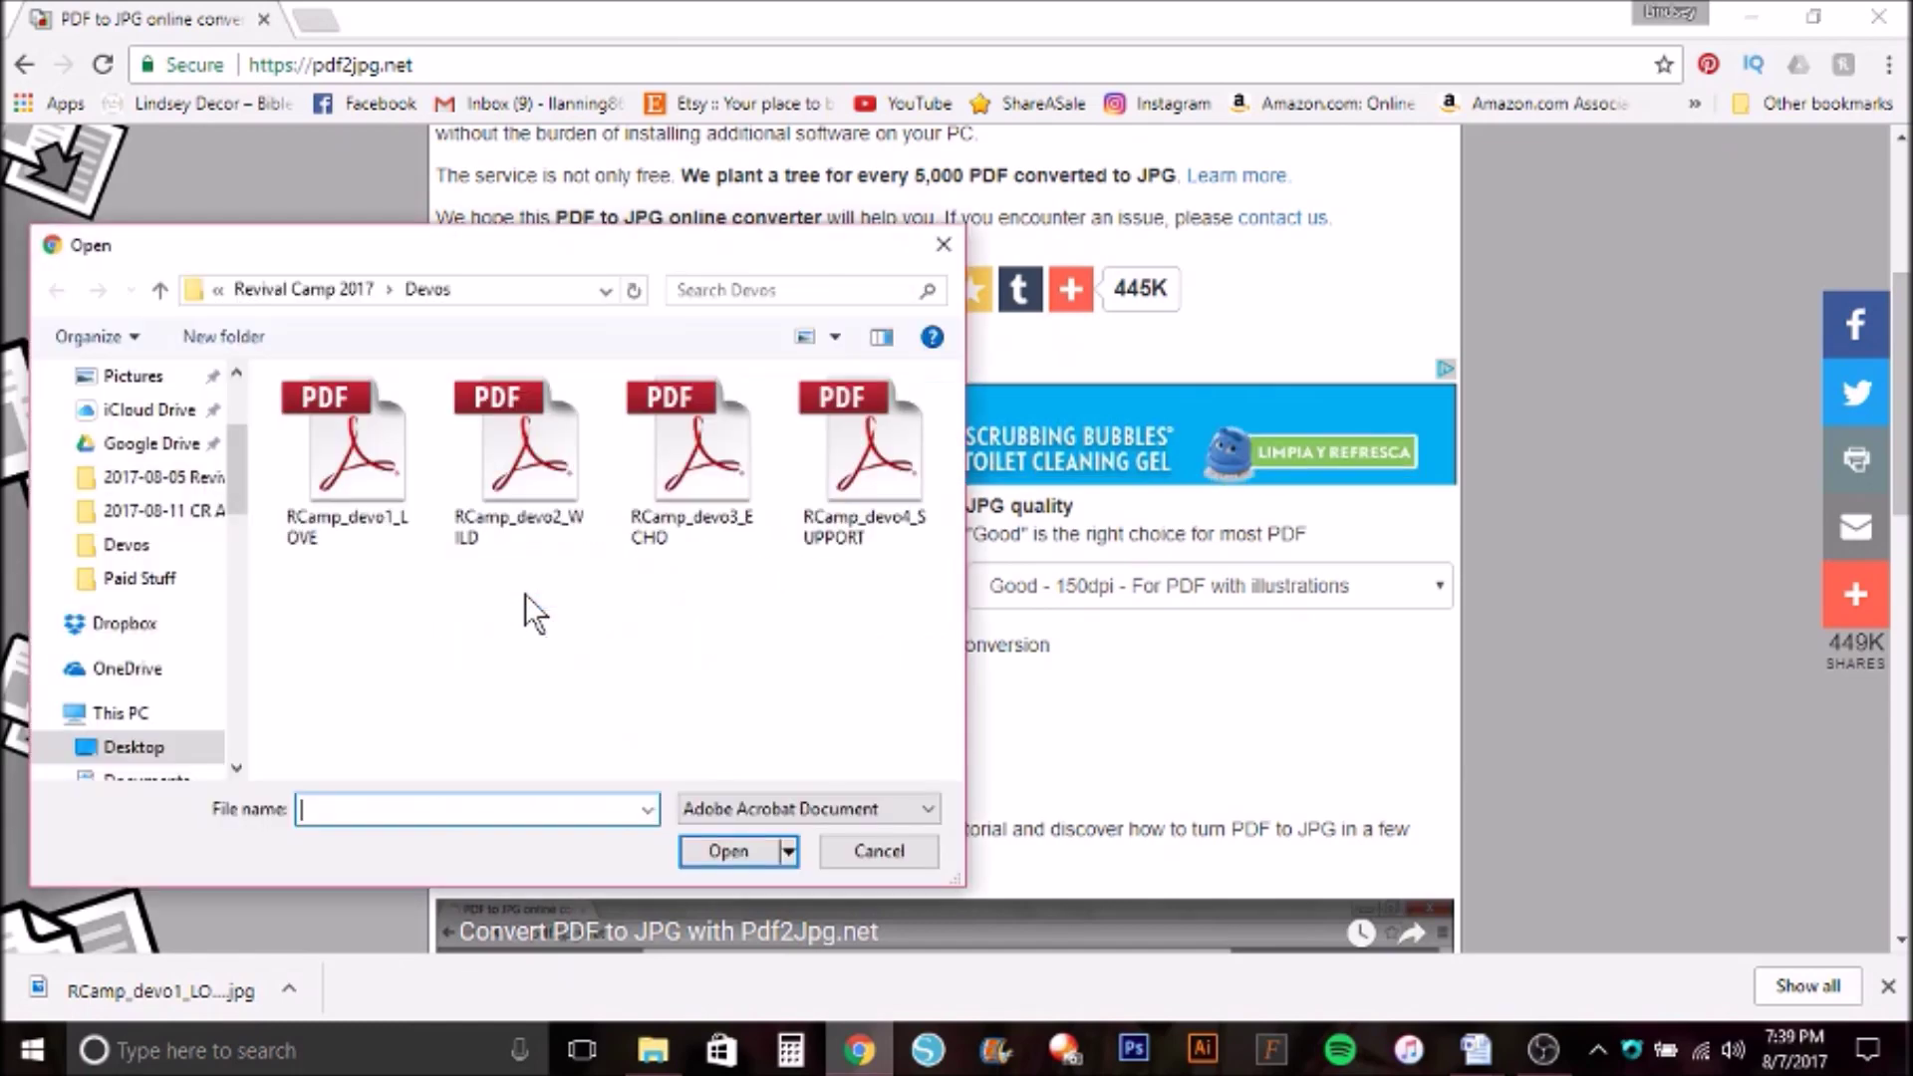
left_click(519, 479)
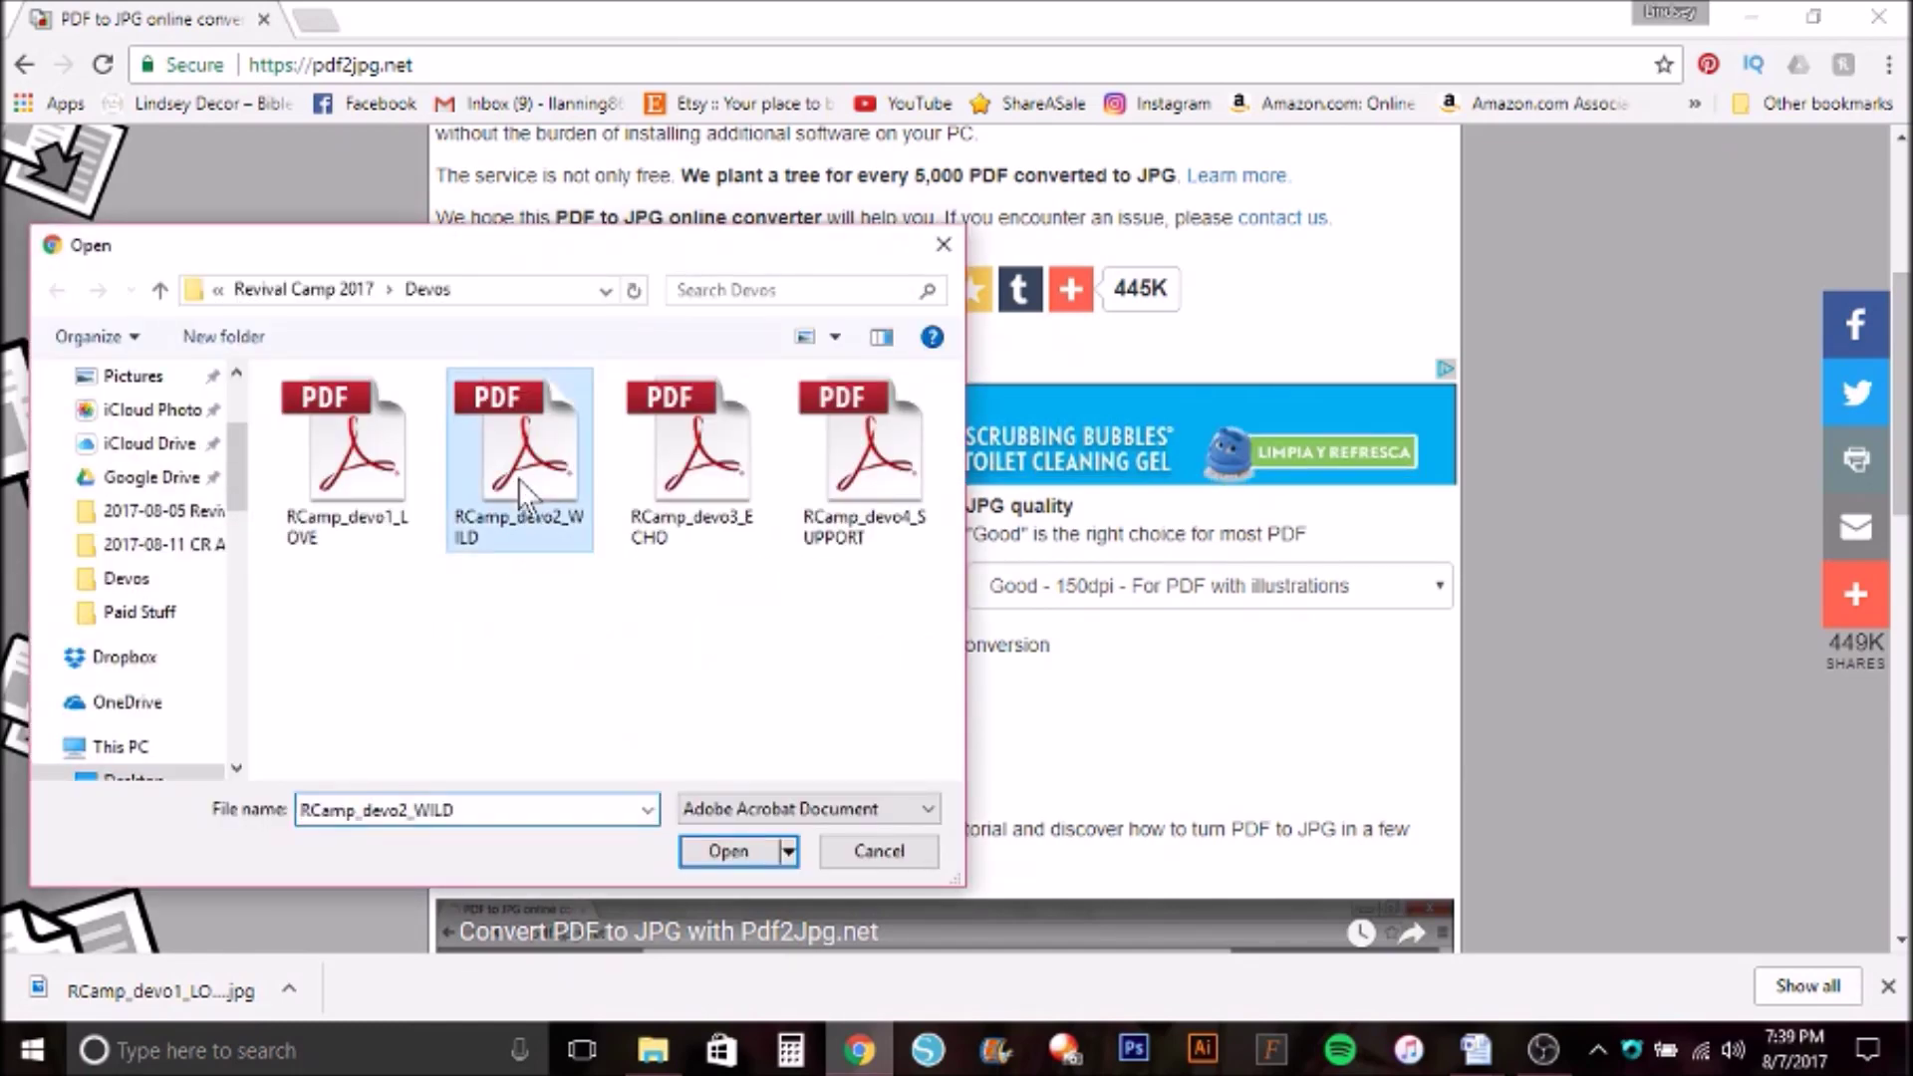
left_click(714, 849)
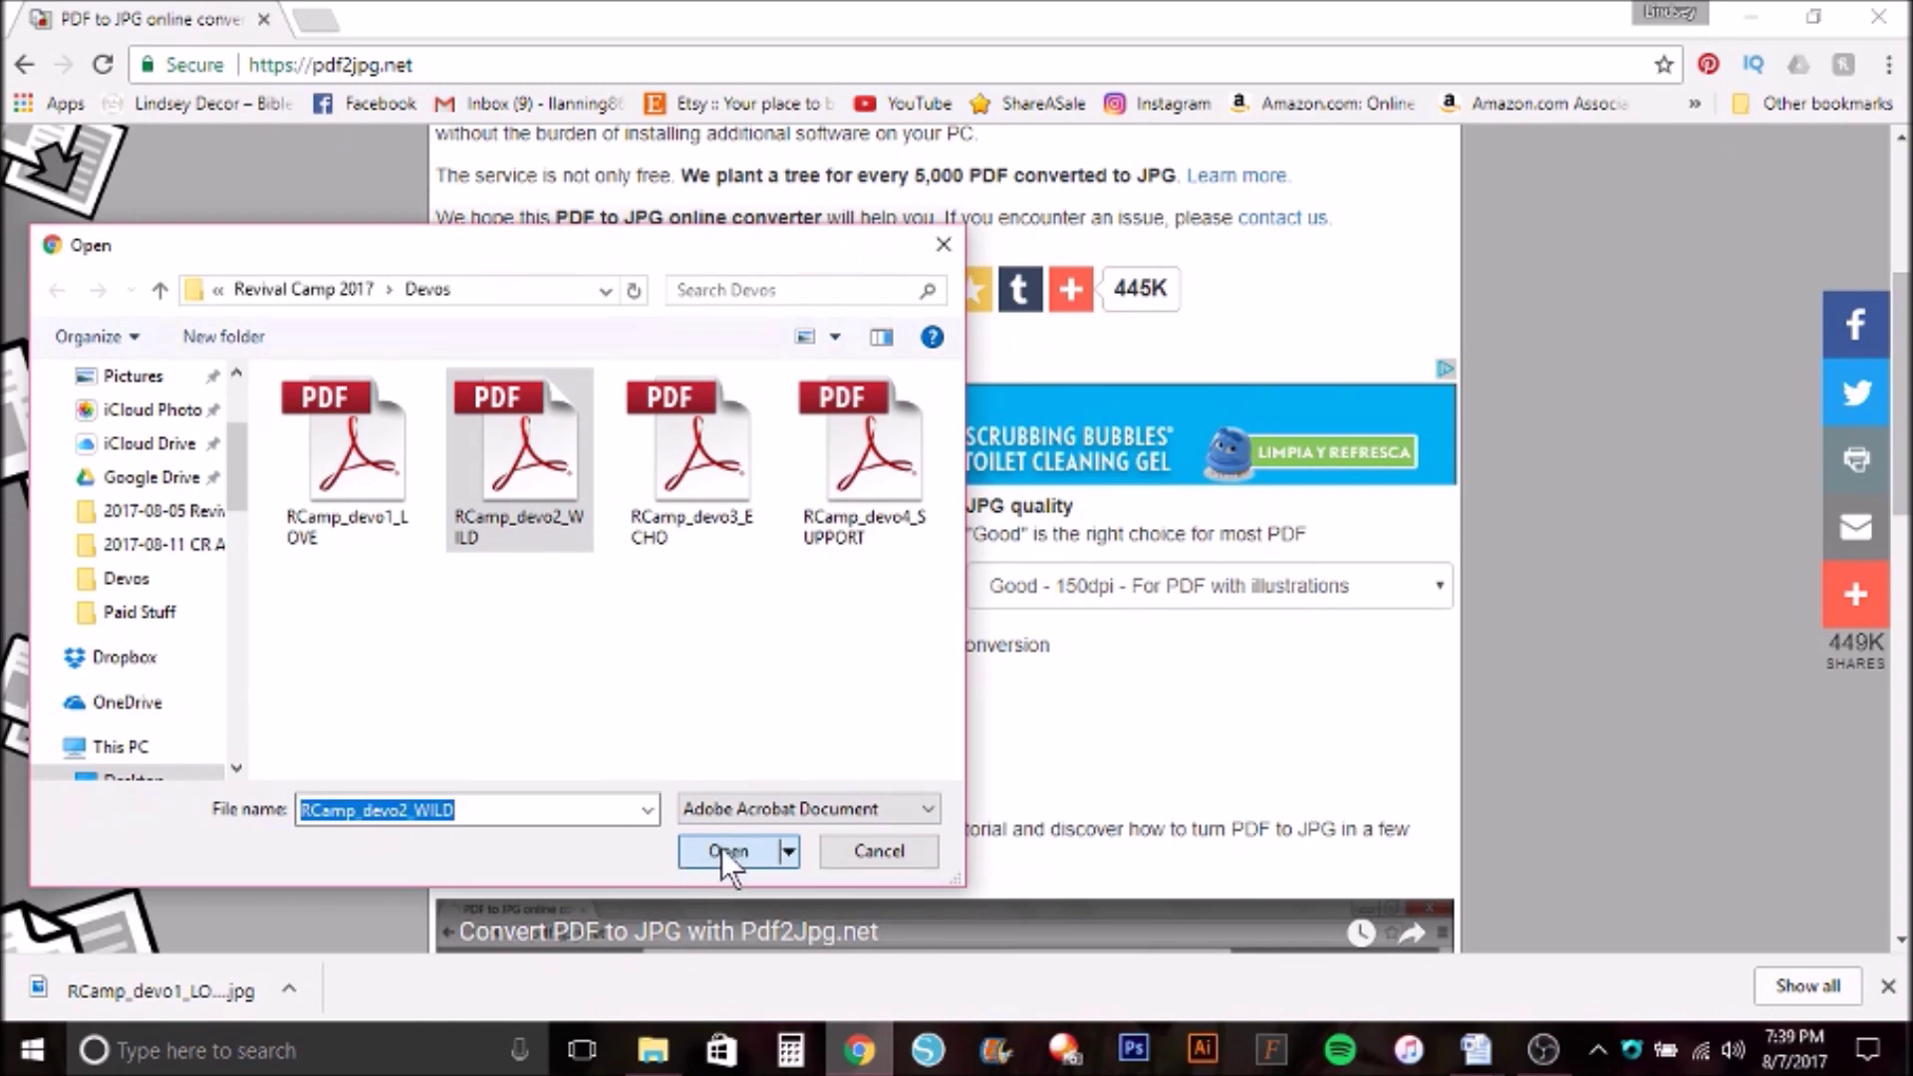
left_click(722, 847)
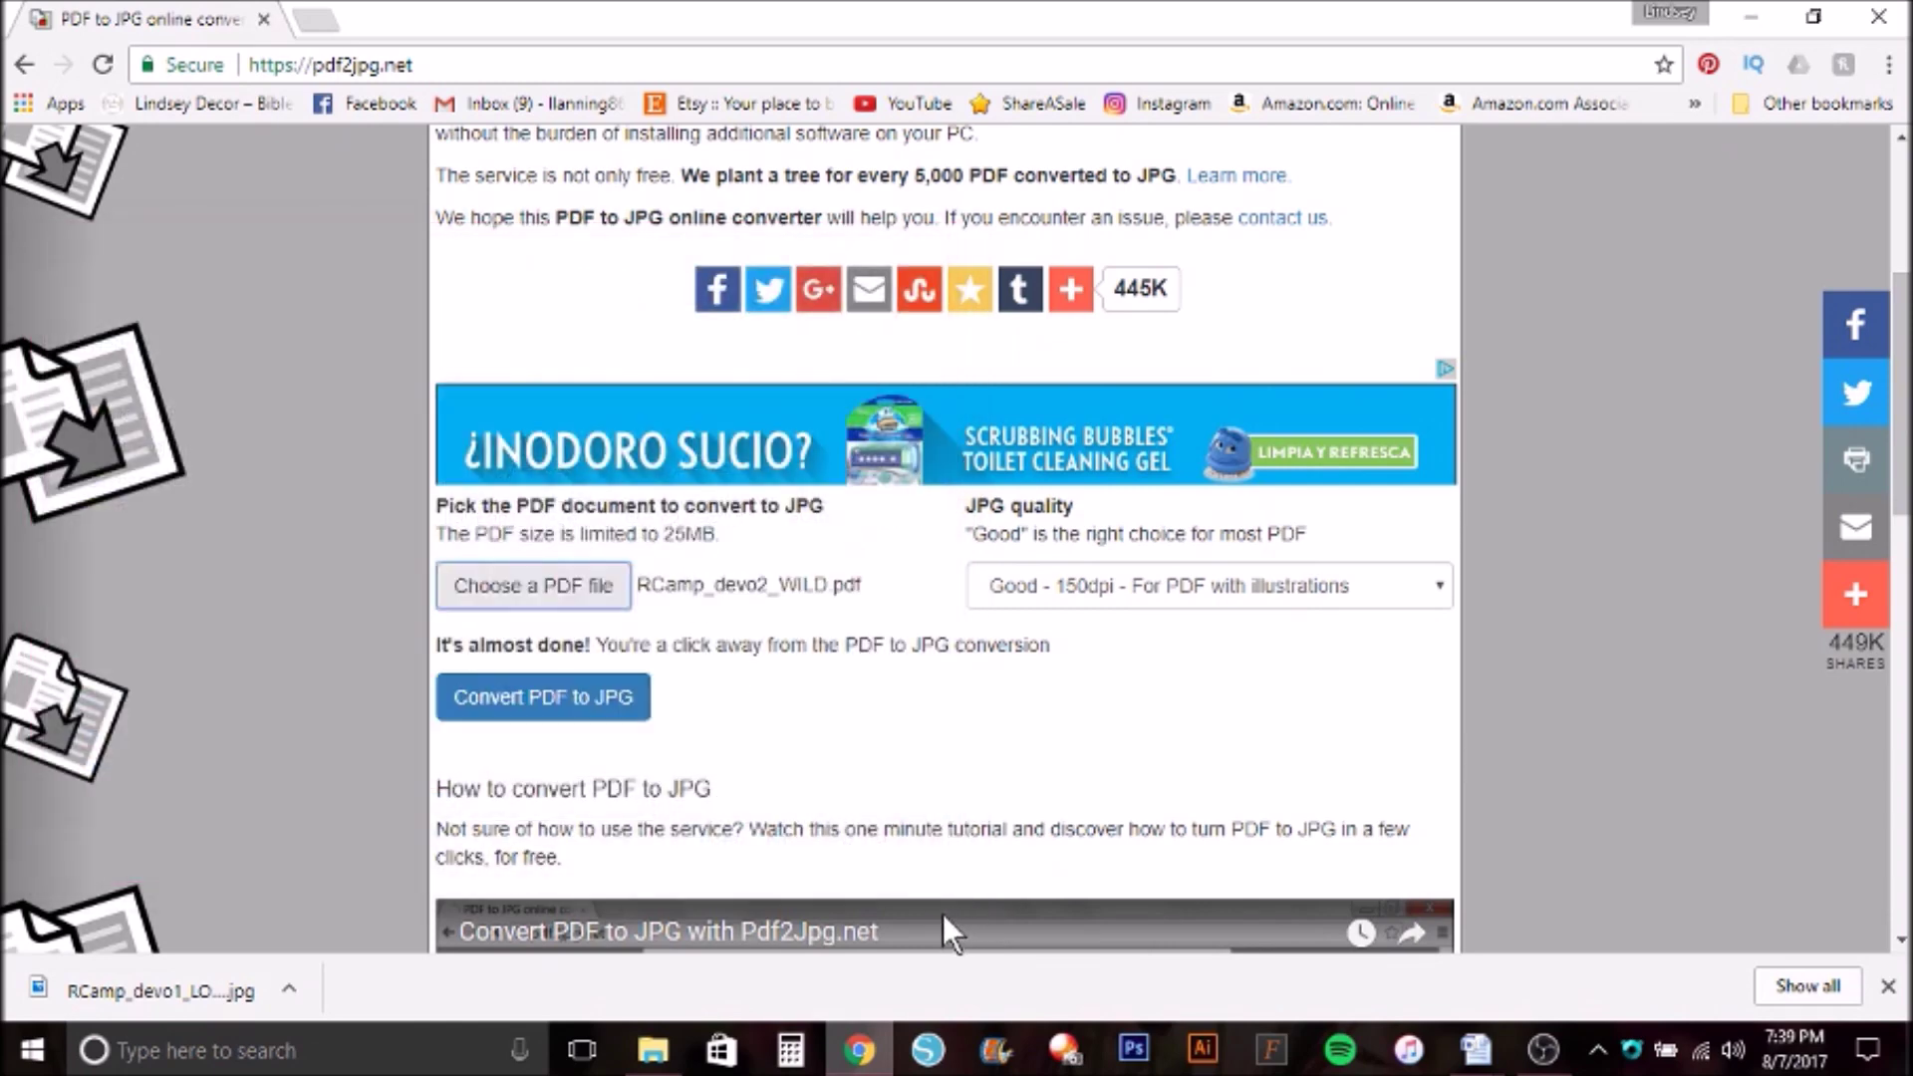
Set the JPG quality to Excellent - 300dpi and convert the WILD PDF to JPG.
left_click(1338, 585)
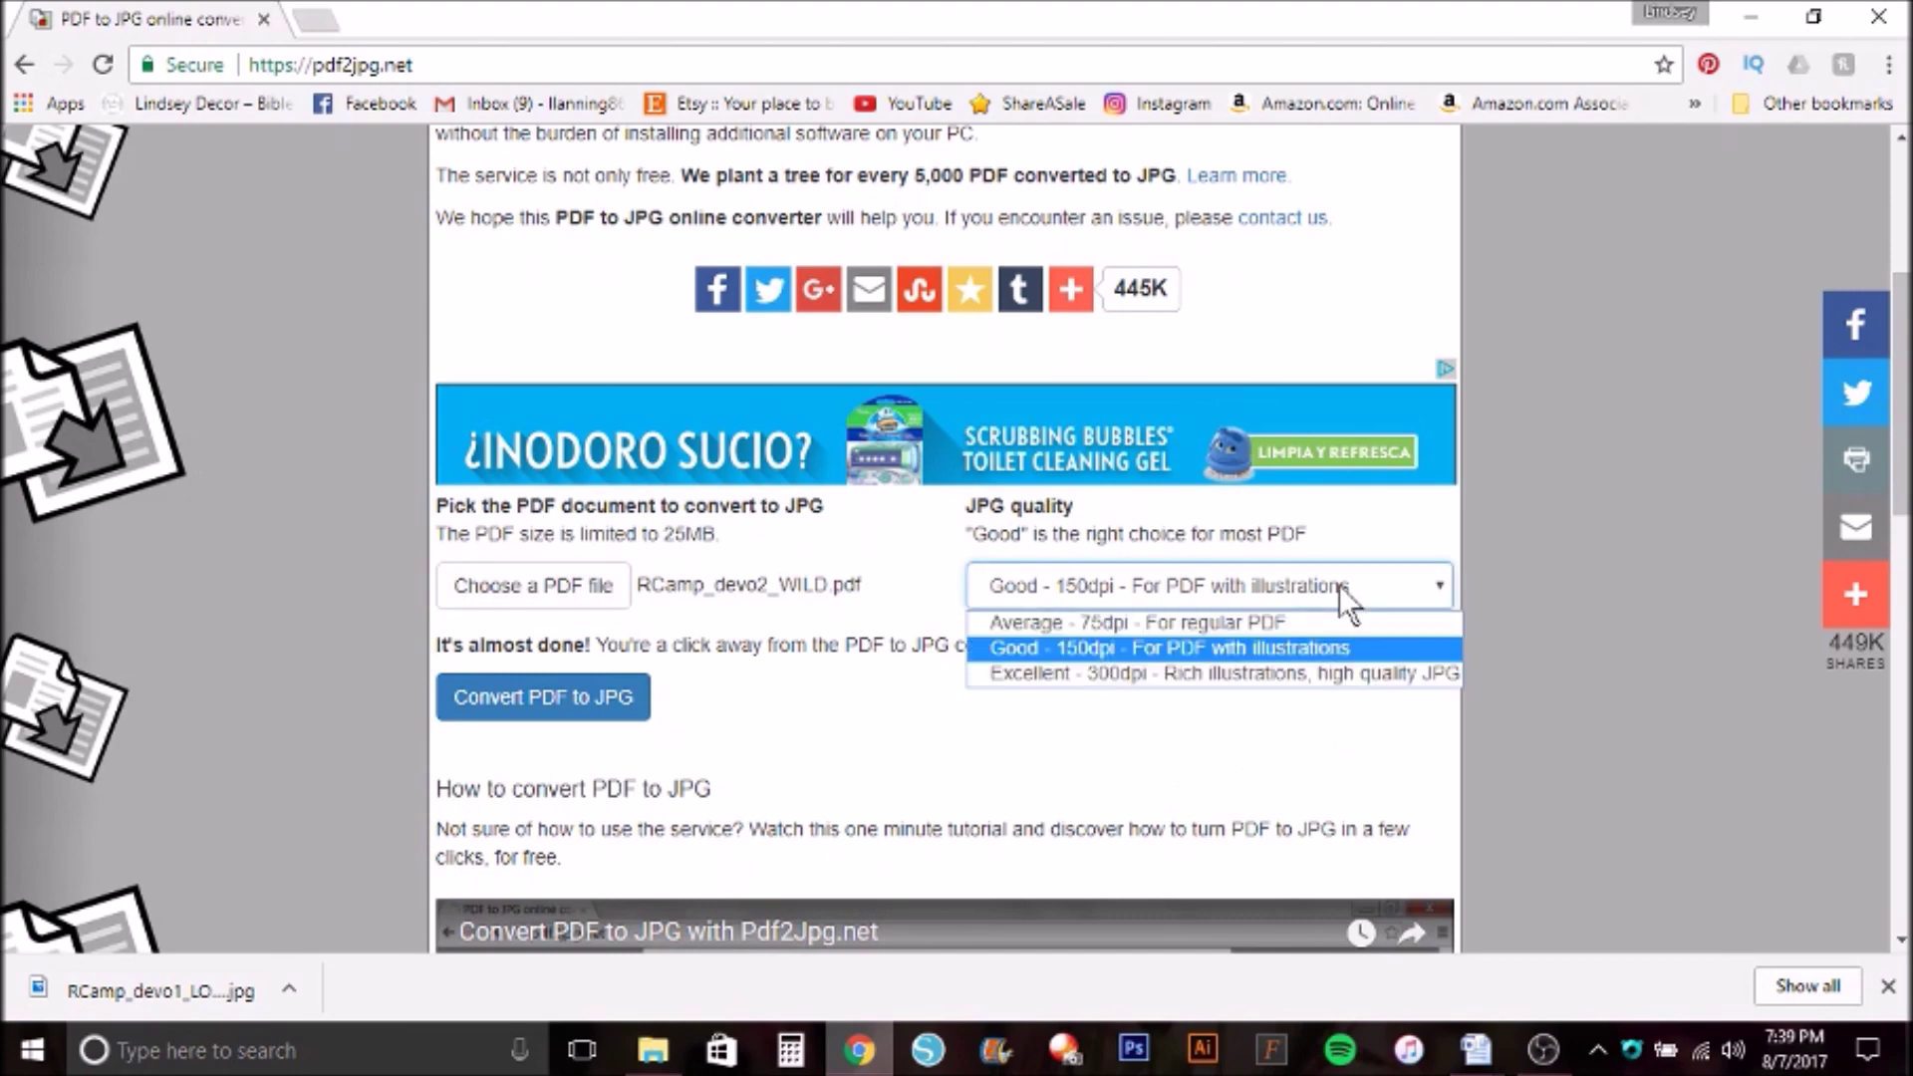
left_click(1163, 684)
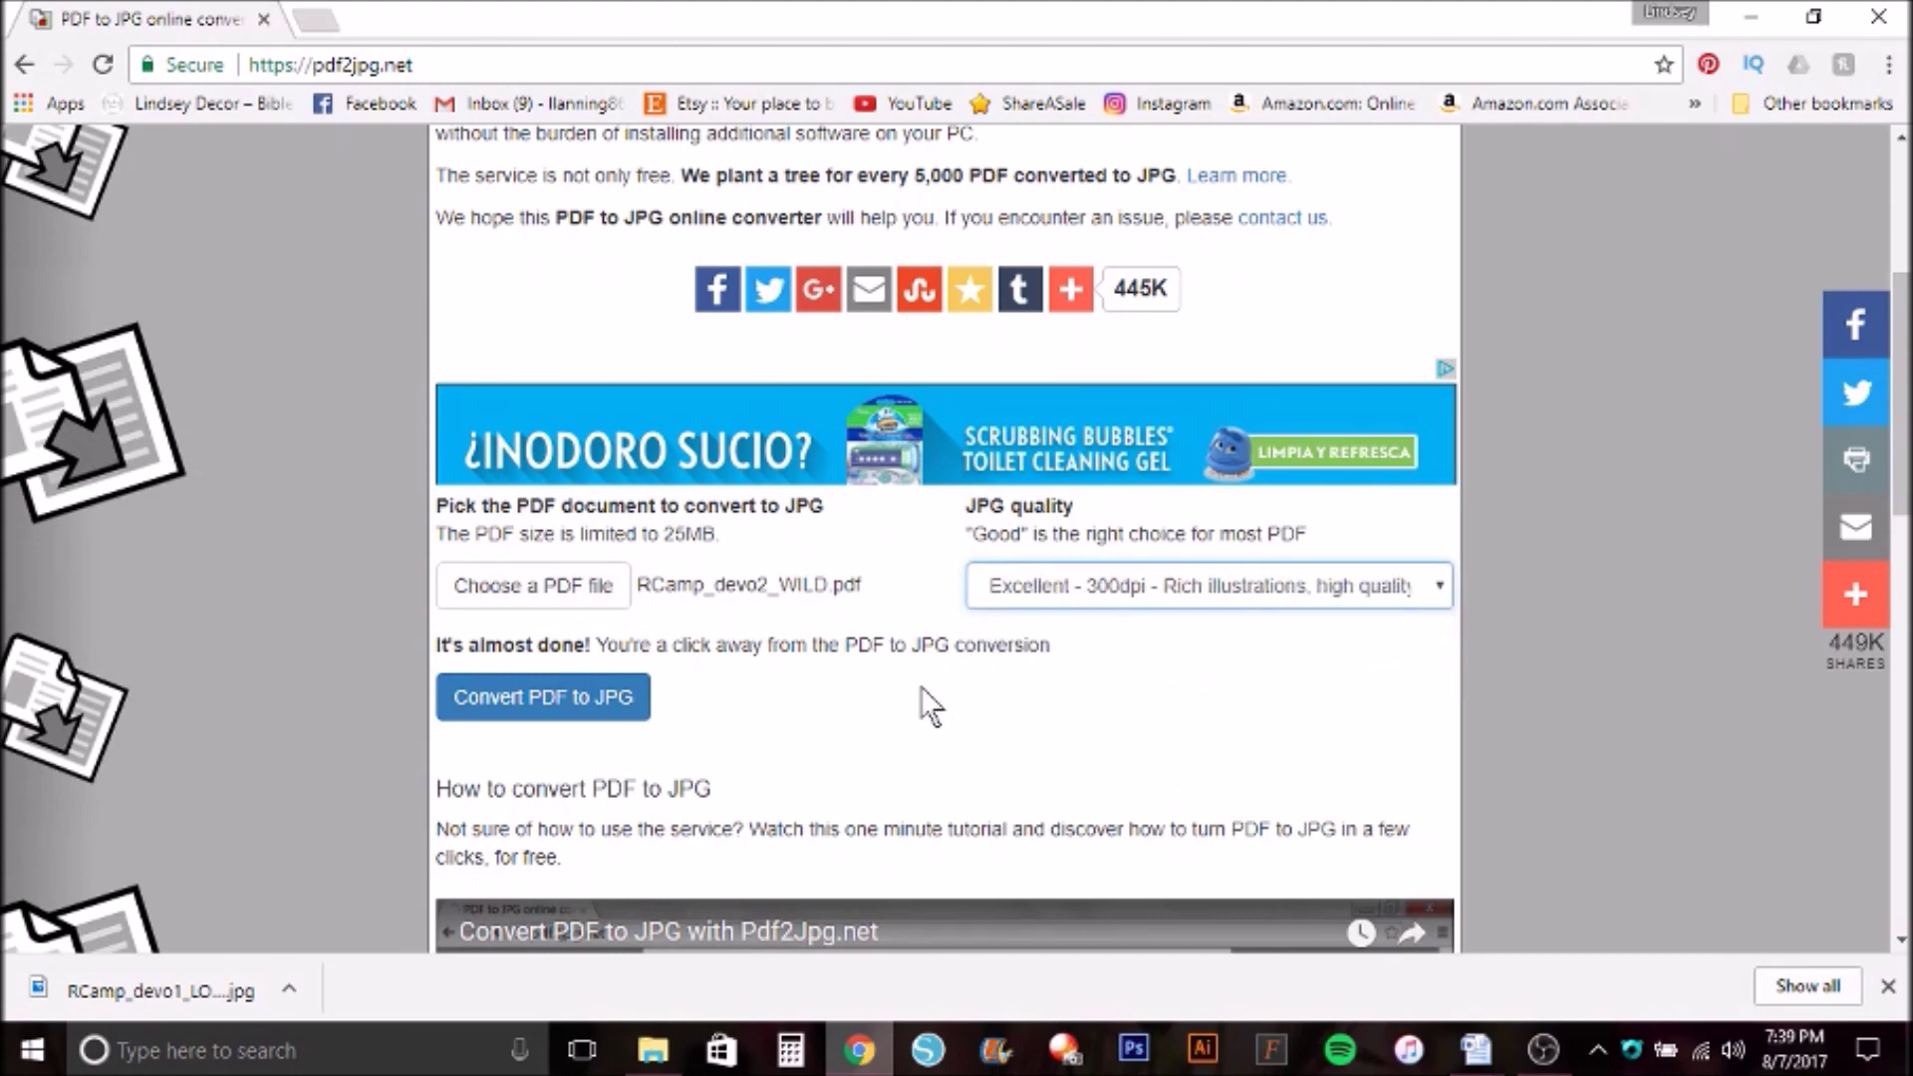
left_click(616, 699)
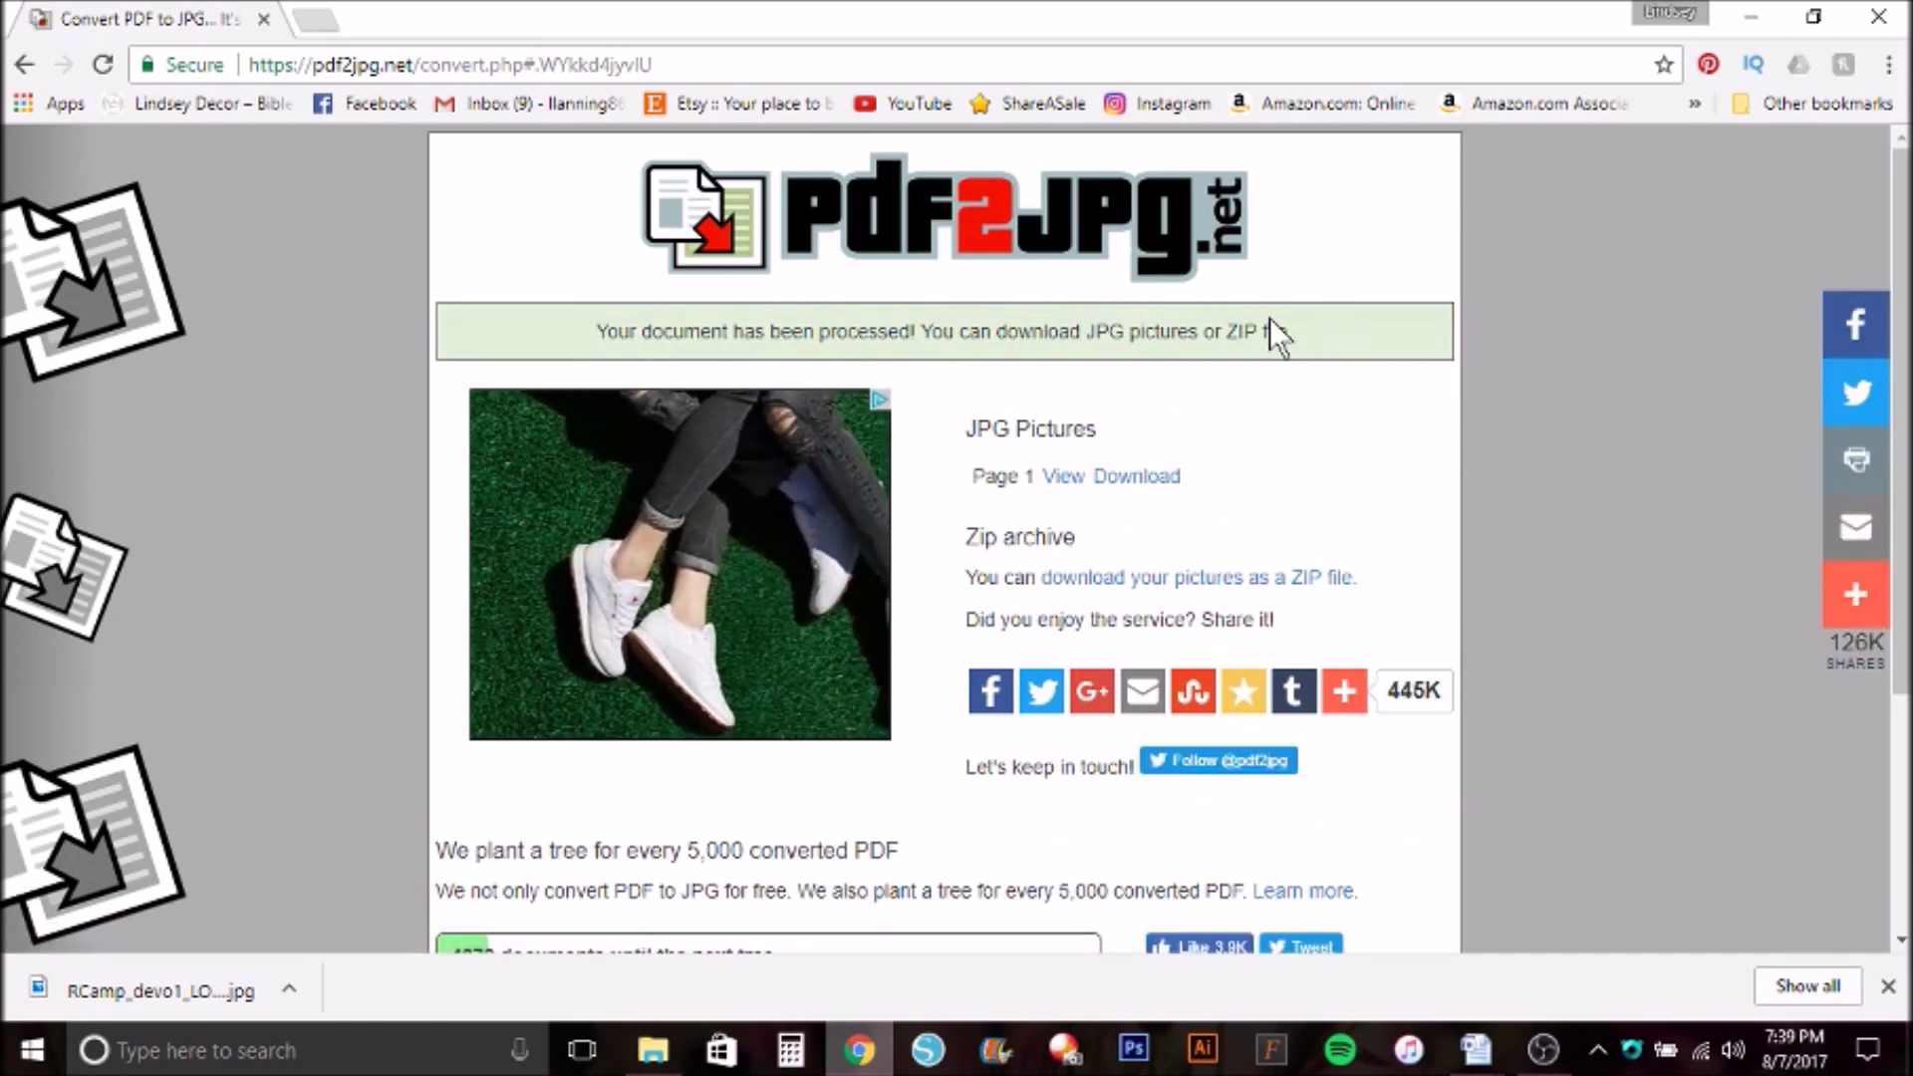
Save the converted WILD page 1 JPG as RCamp_devo2_WILD-page-001 in the Devos folder.
left_click(1128, 478)
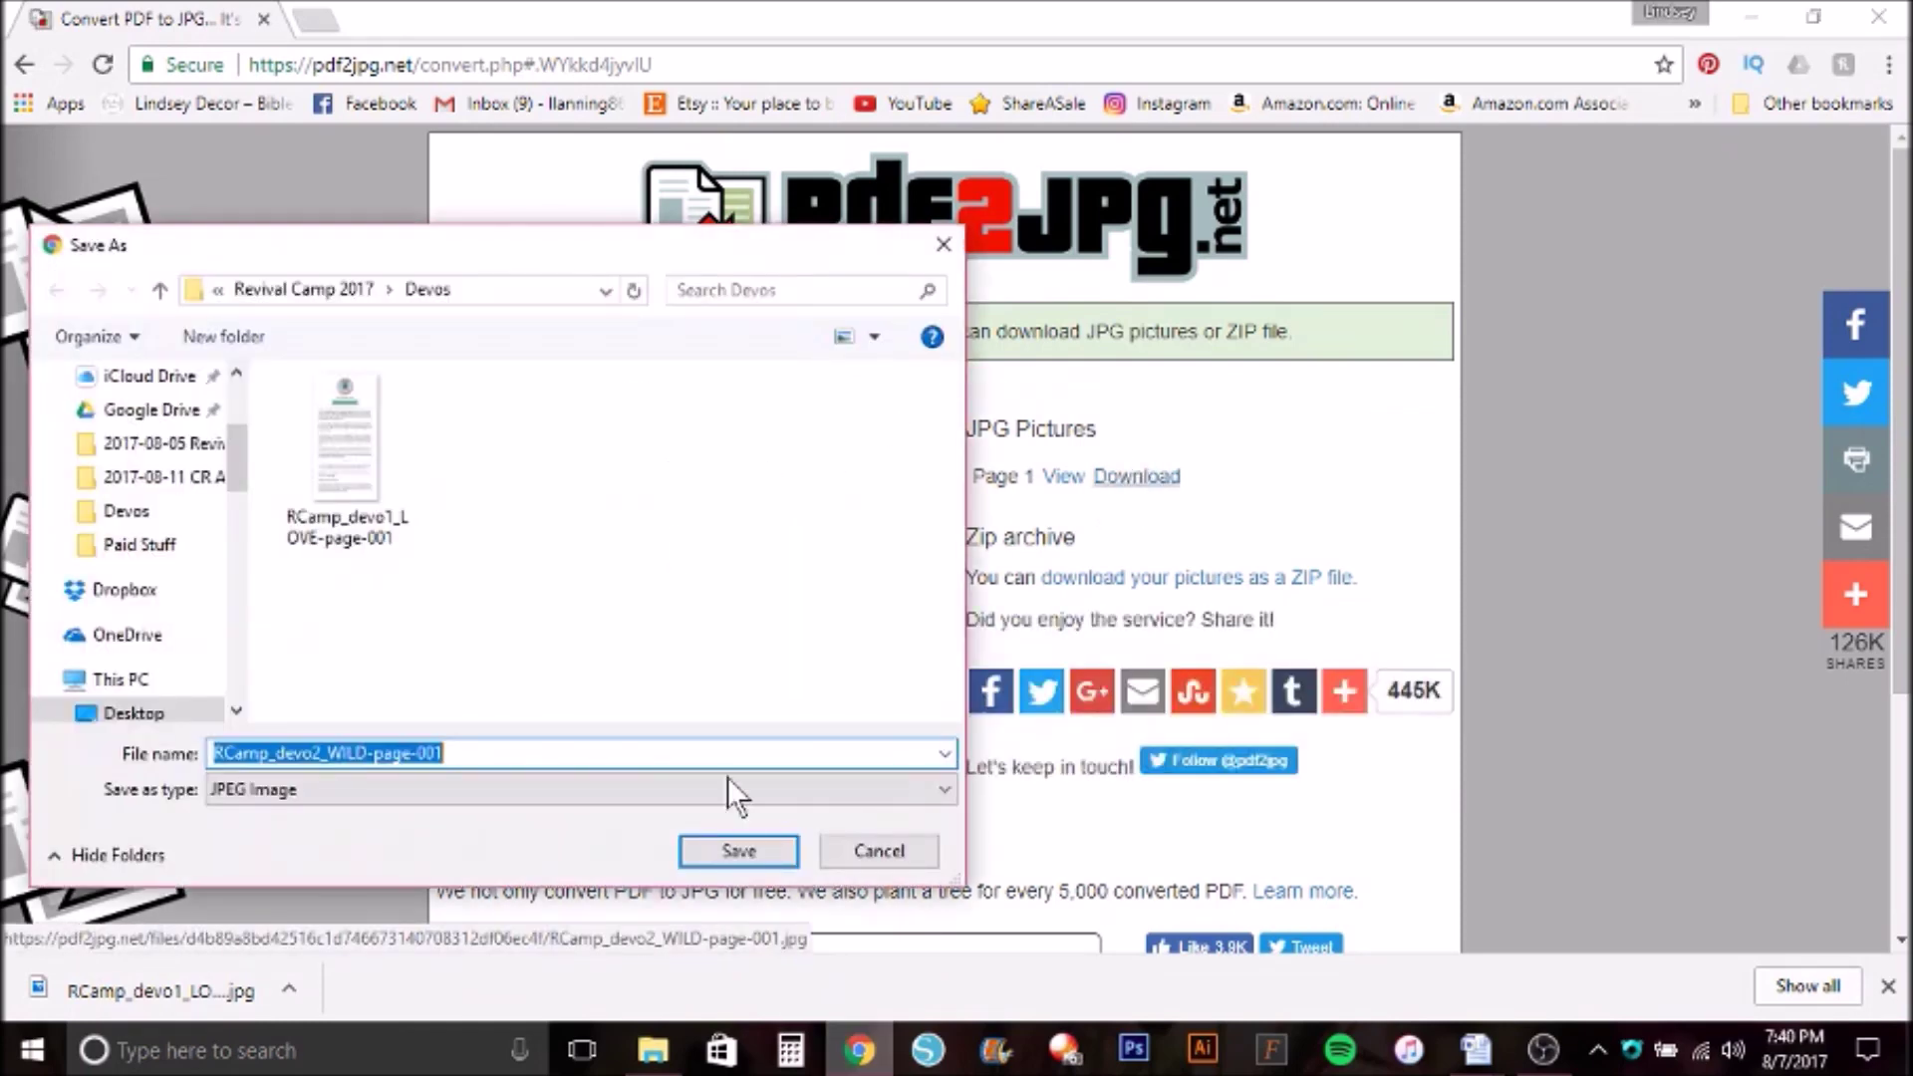
left_click(734, 848)
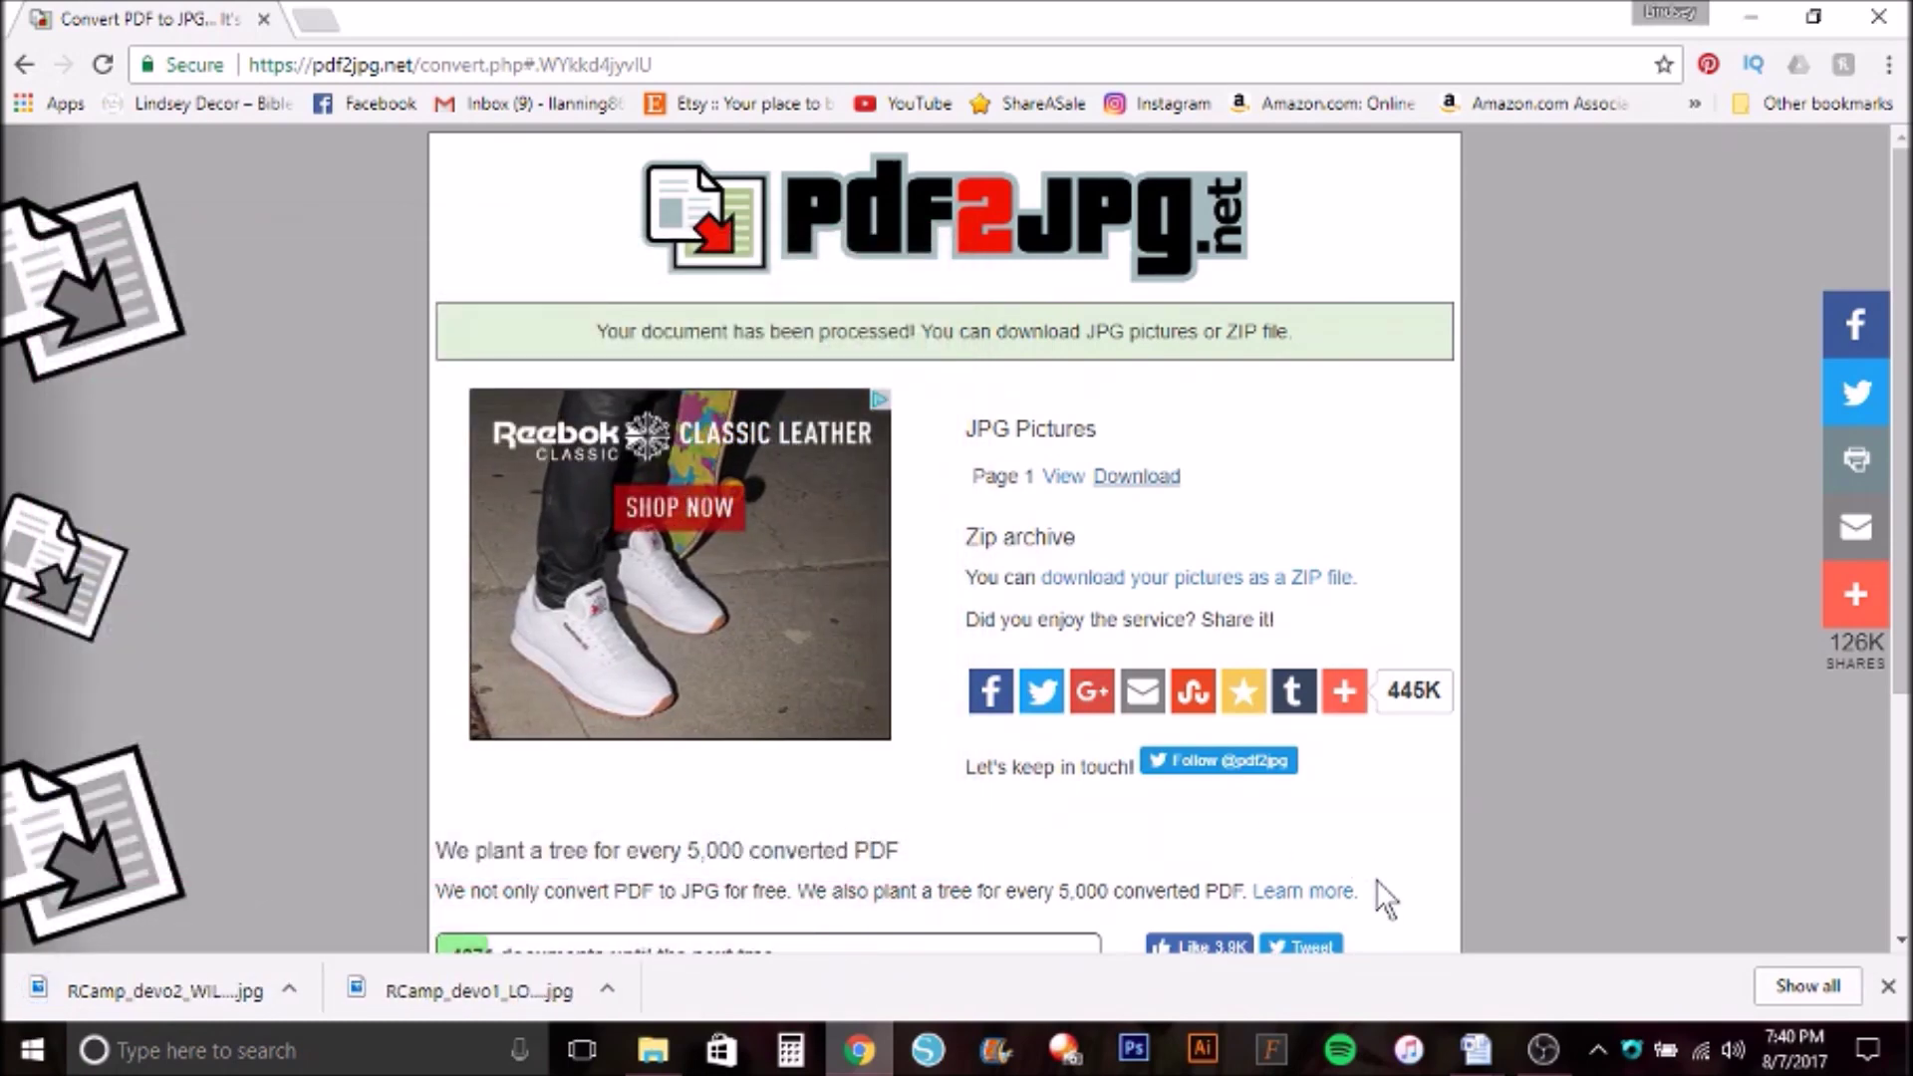
Switch to the blank landscape Document3 in Word and insert RCamp_devo1_LOVE-page-001 from the Devos folder.
left_click(1477, 1050)
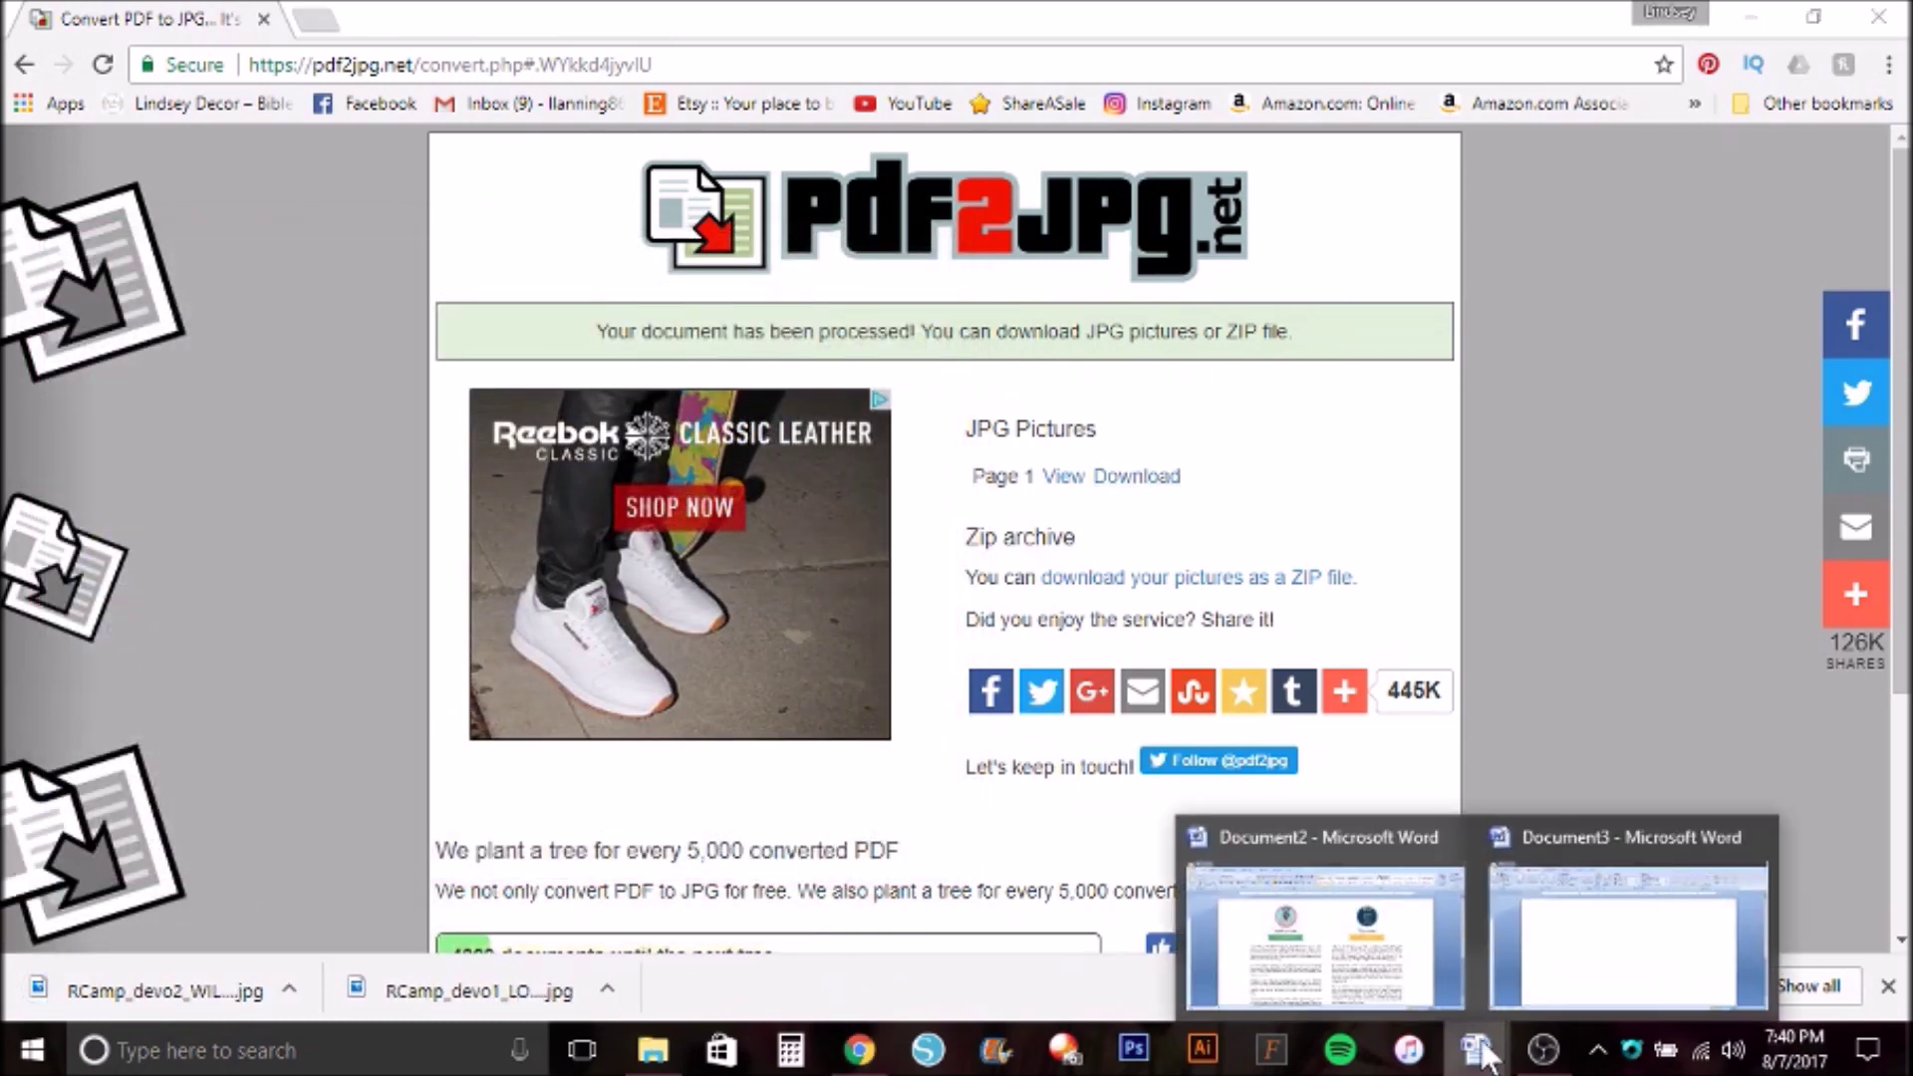
left_click(1592, 830)
scroll(953, 720, "down", 5)
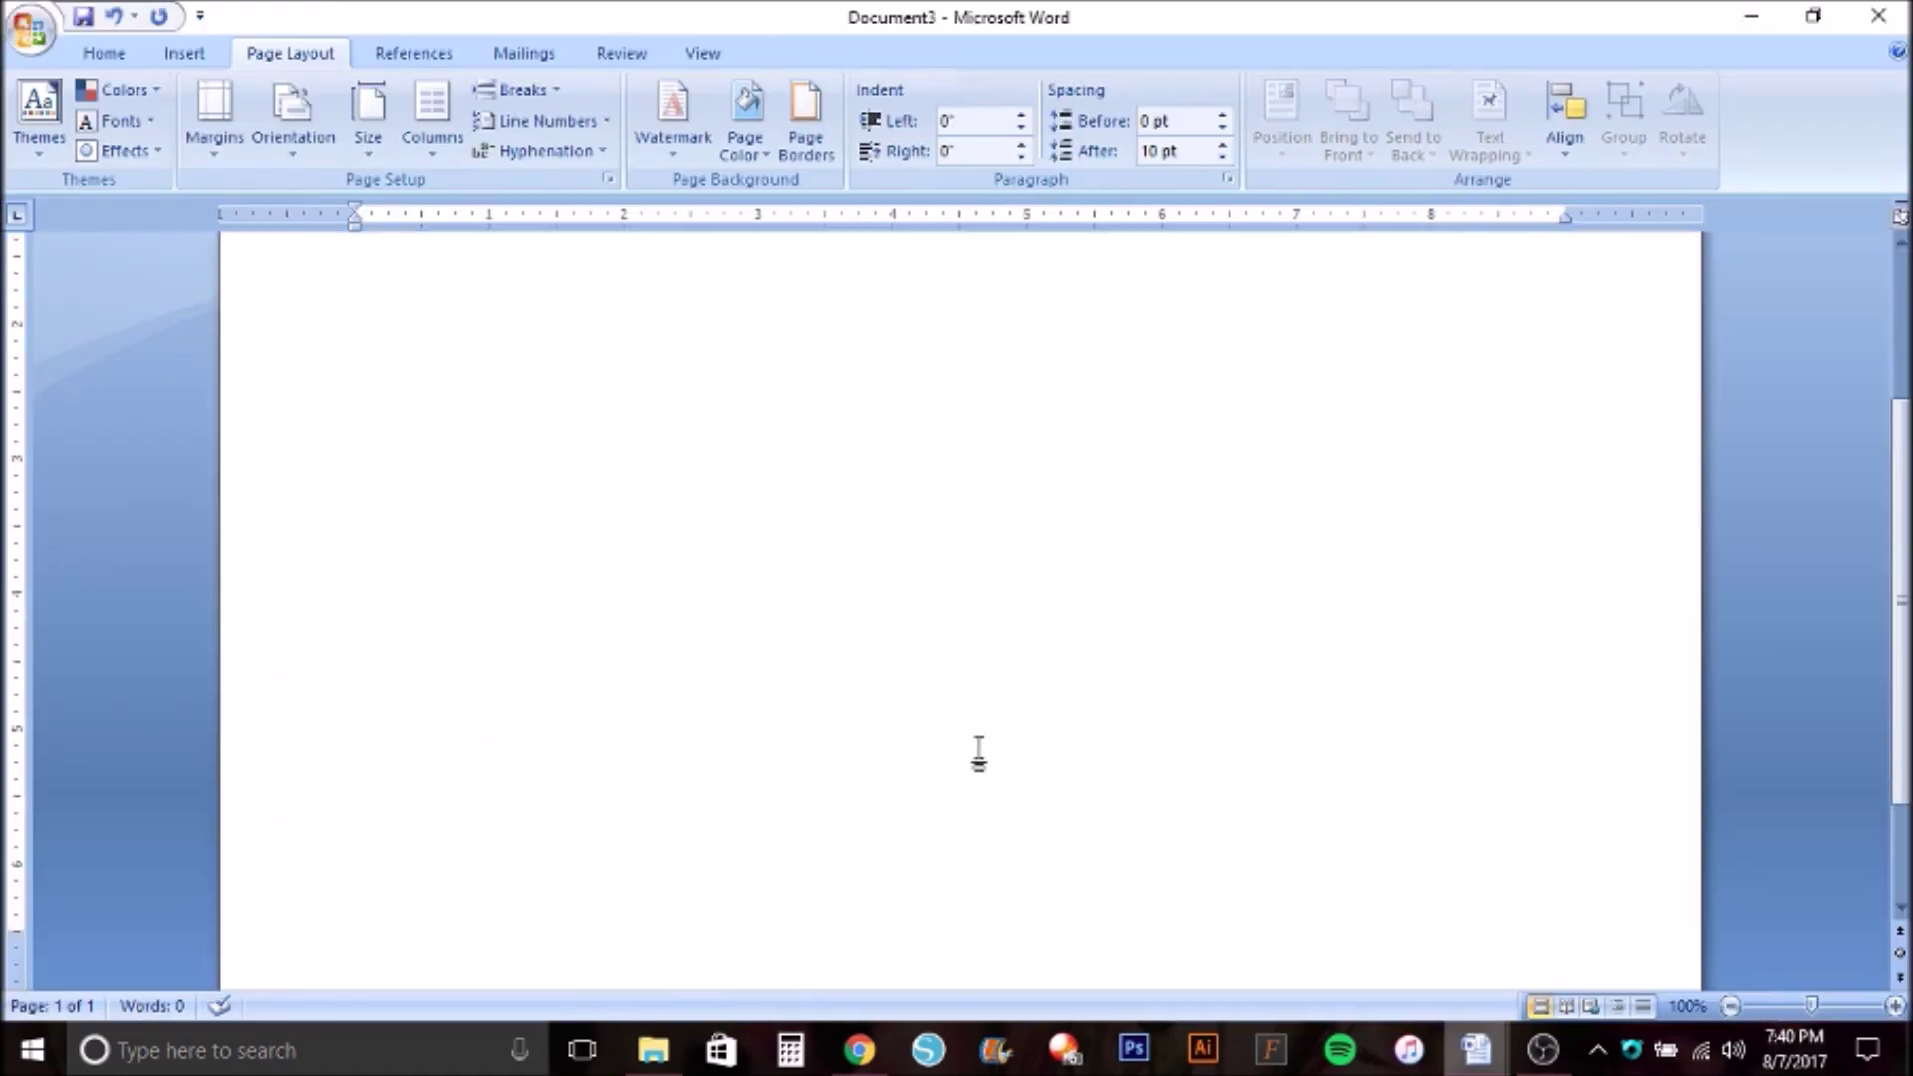
scroll(995, 771, "up", 5)
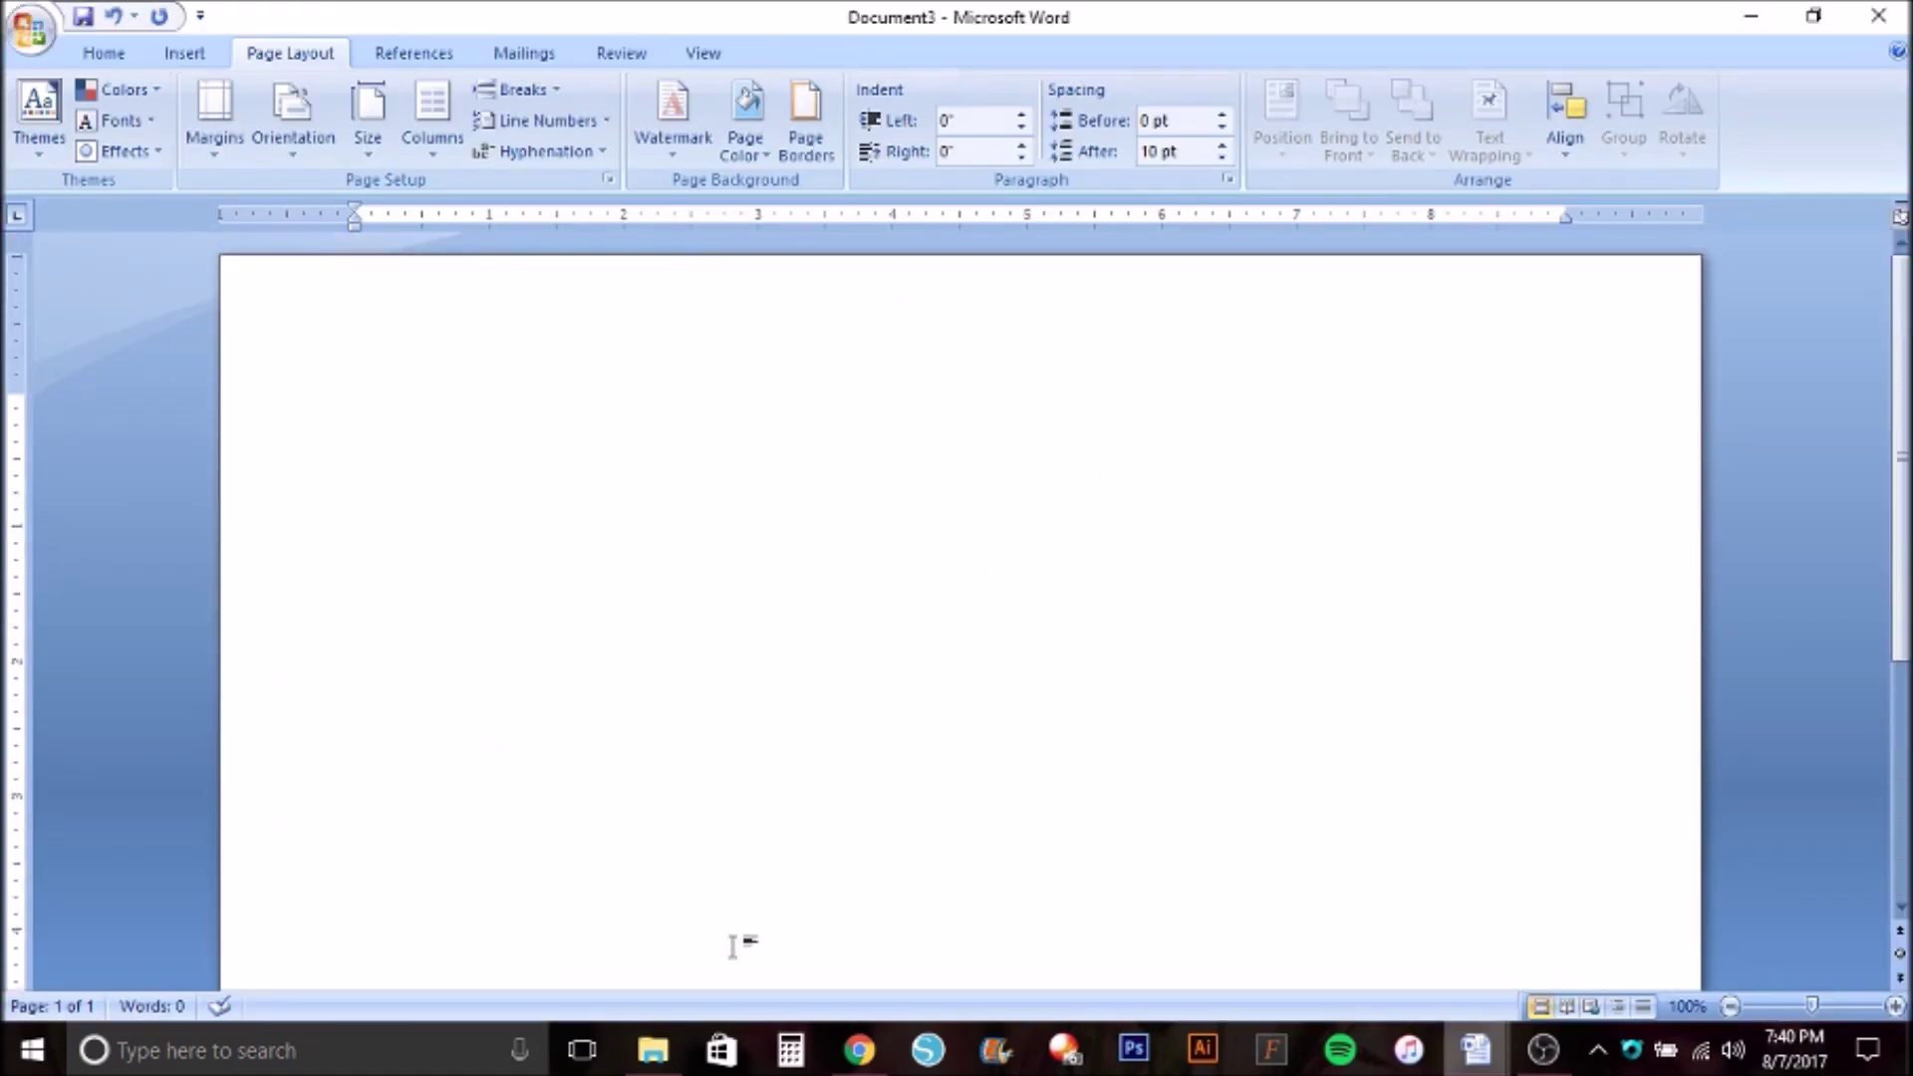
left_click(653, 1051)
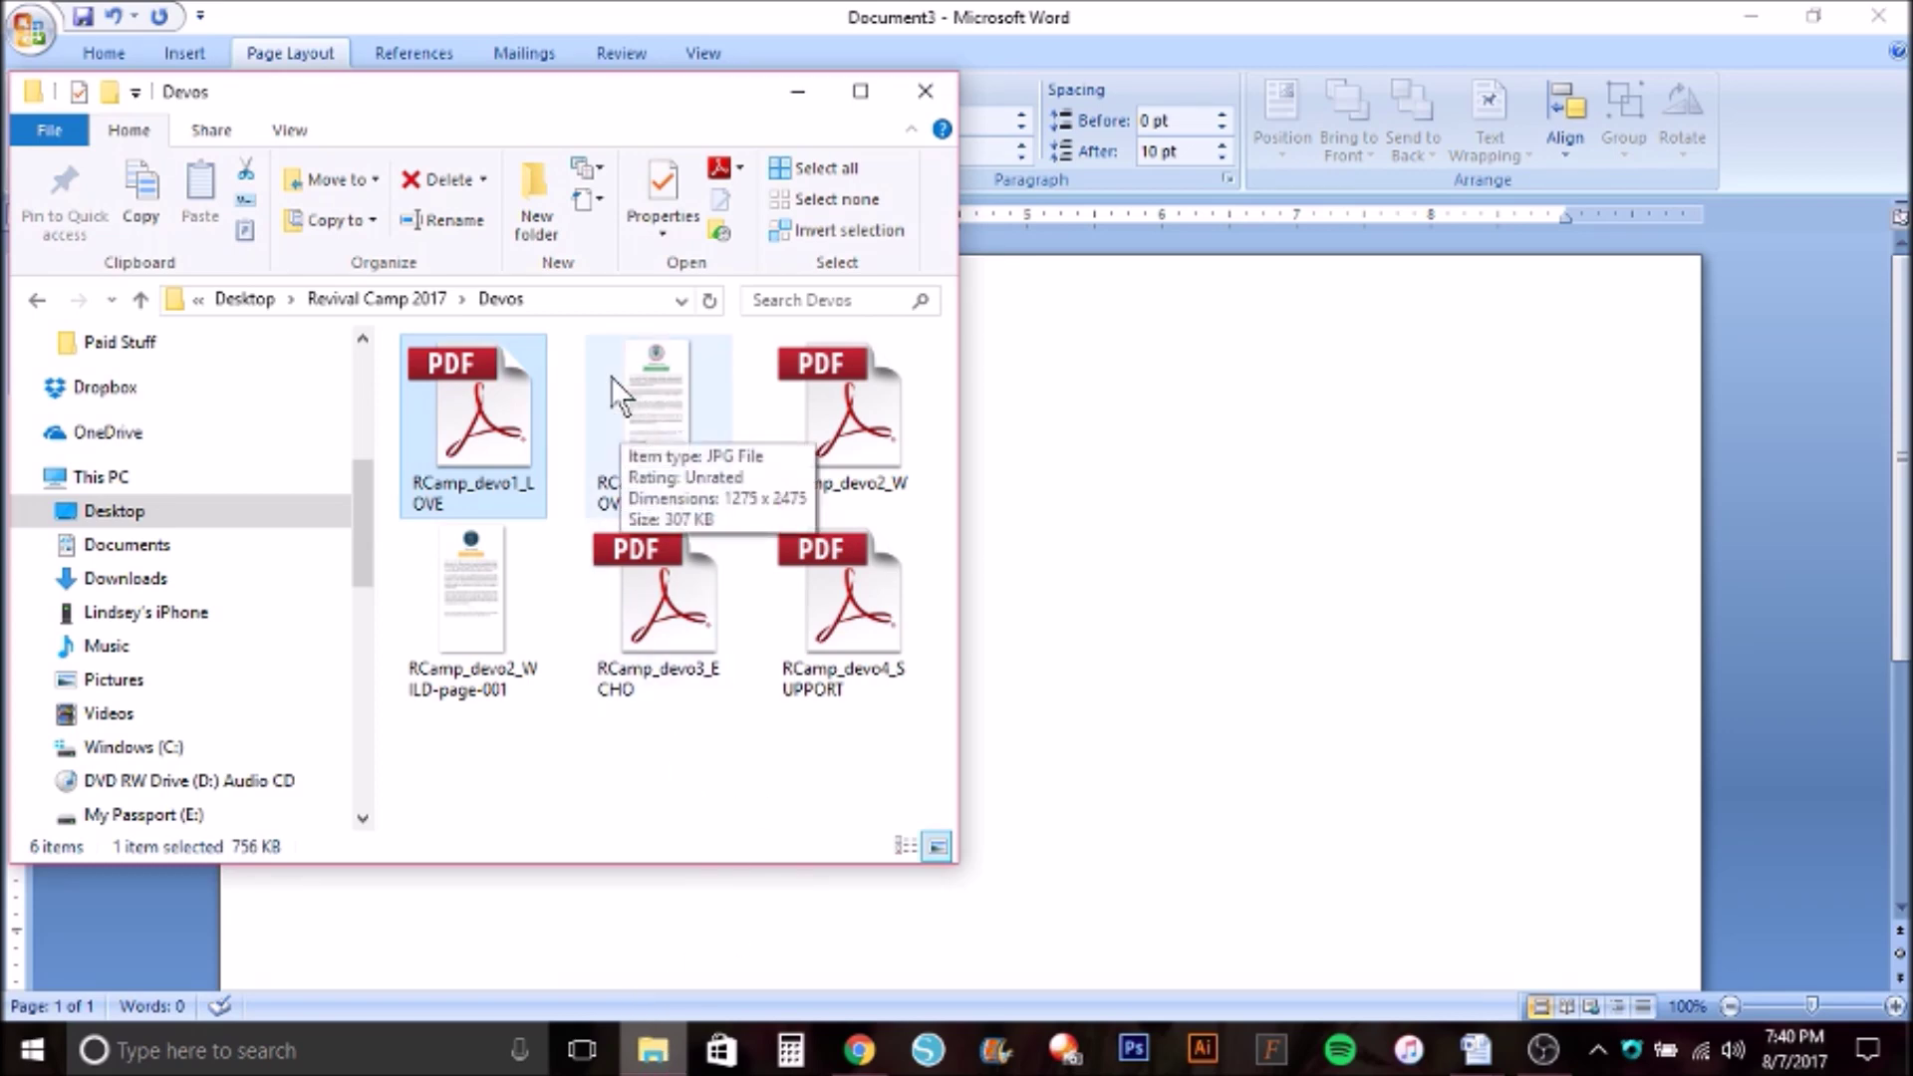
left_click_drag(650, 379, 1096, 610)
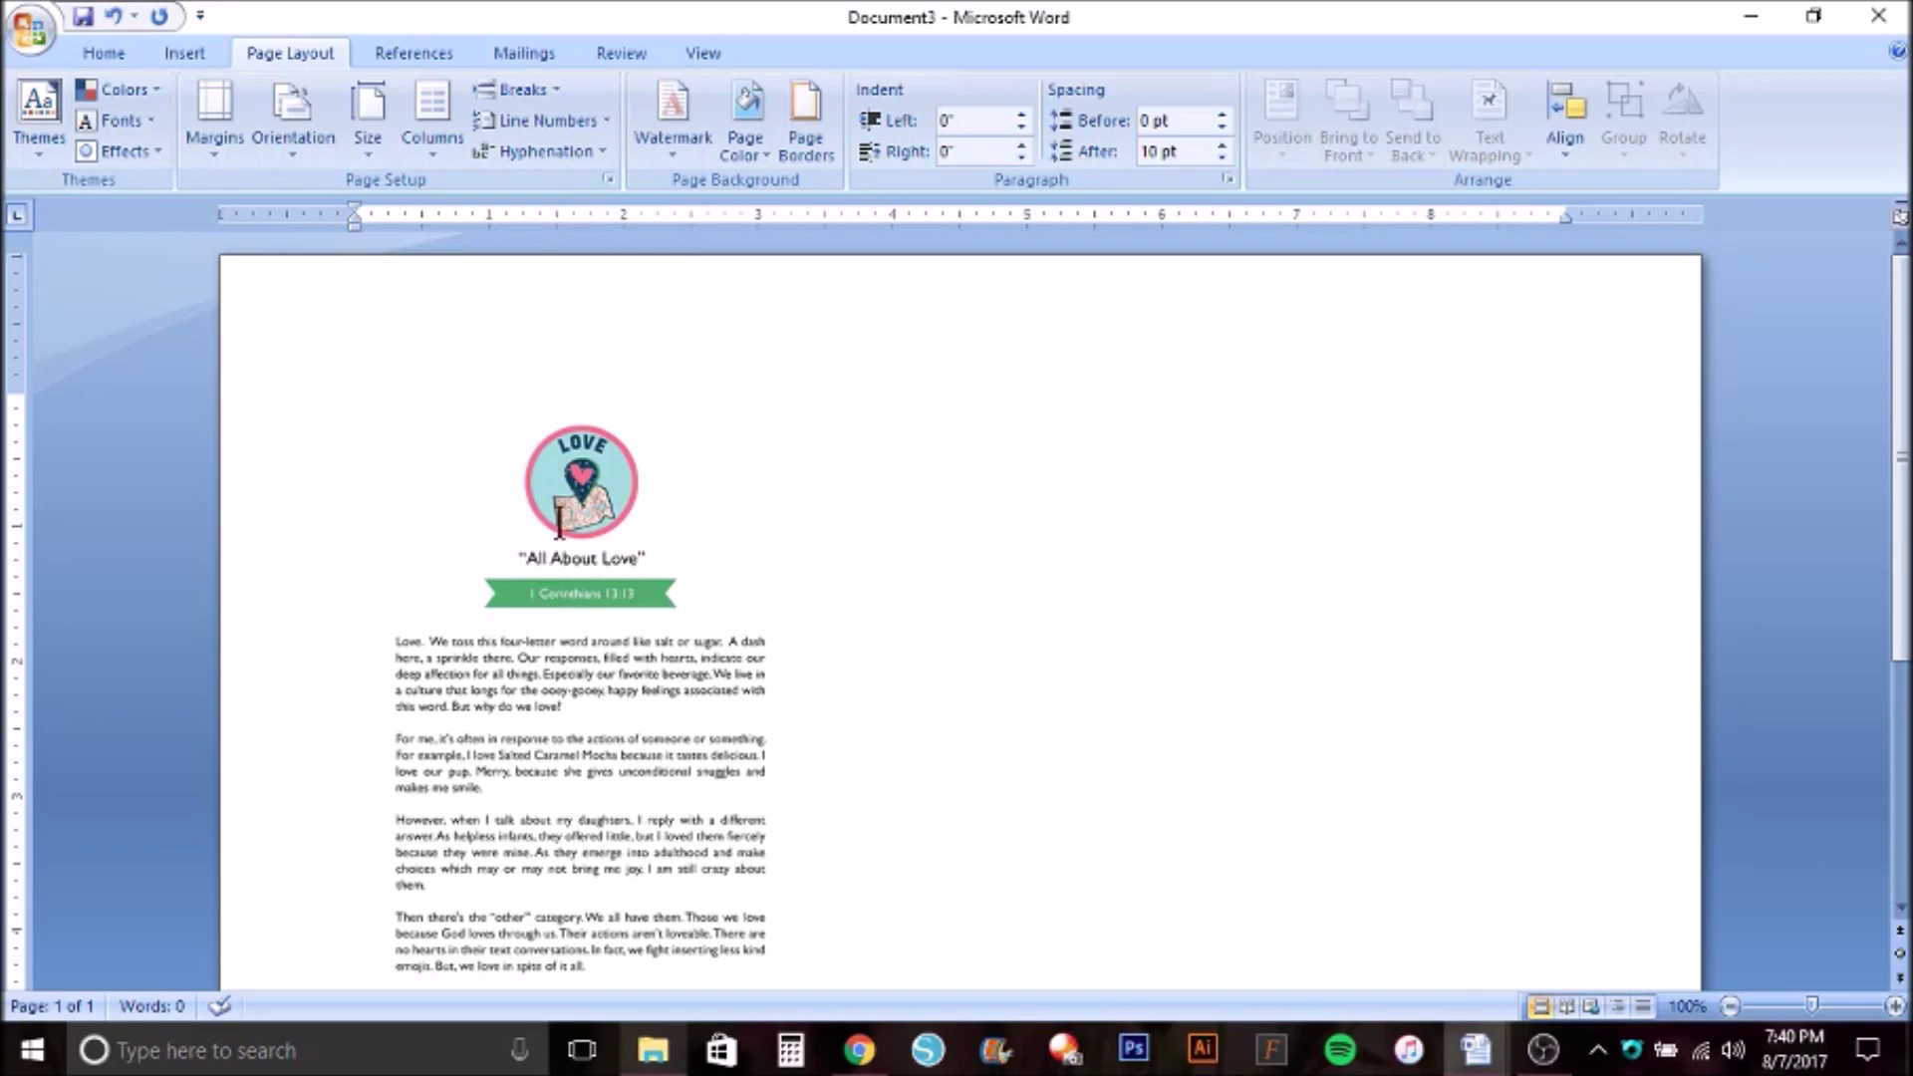
Set the LOVE picture's text wrapping to Tight.
left_click(496, 508)
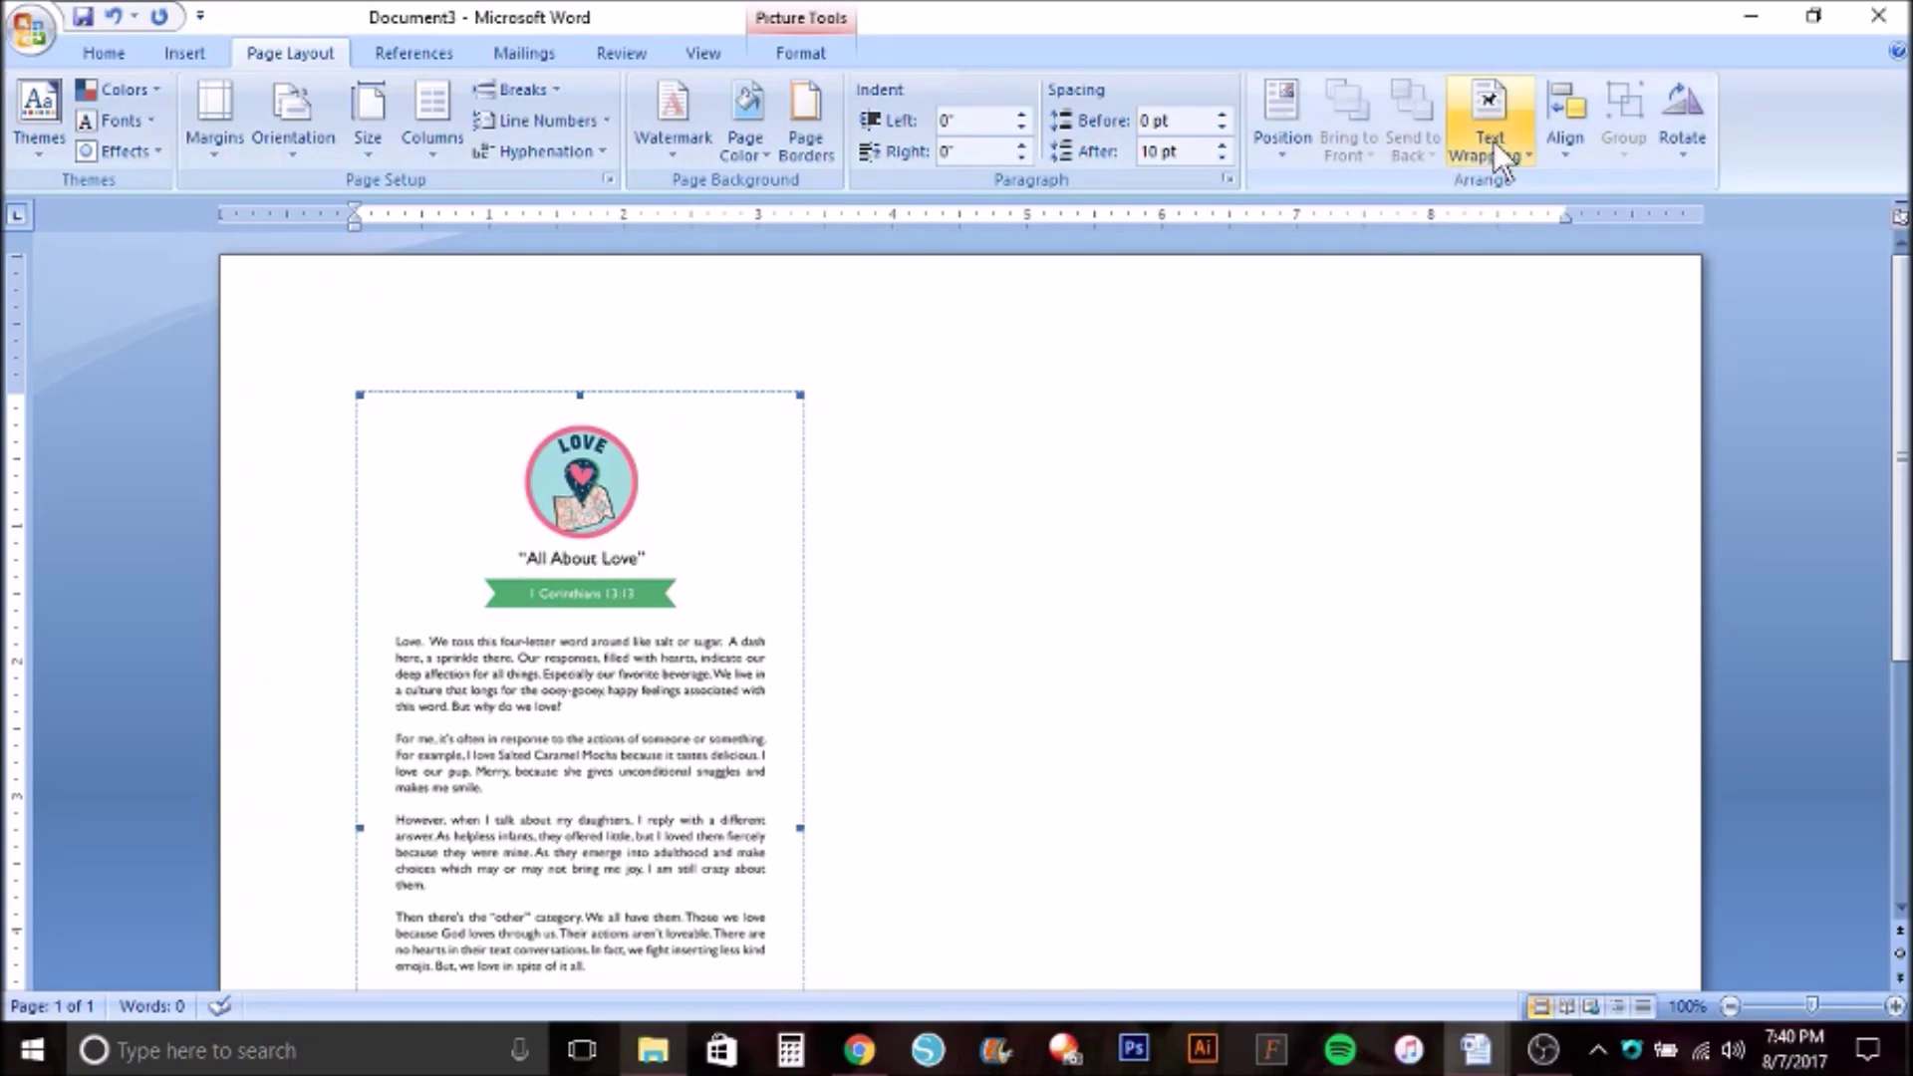
left_click(1516, 151)
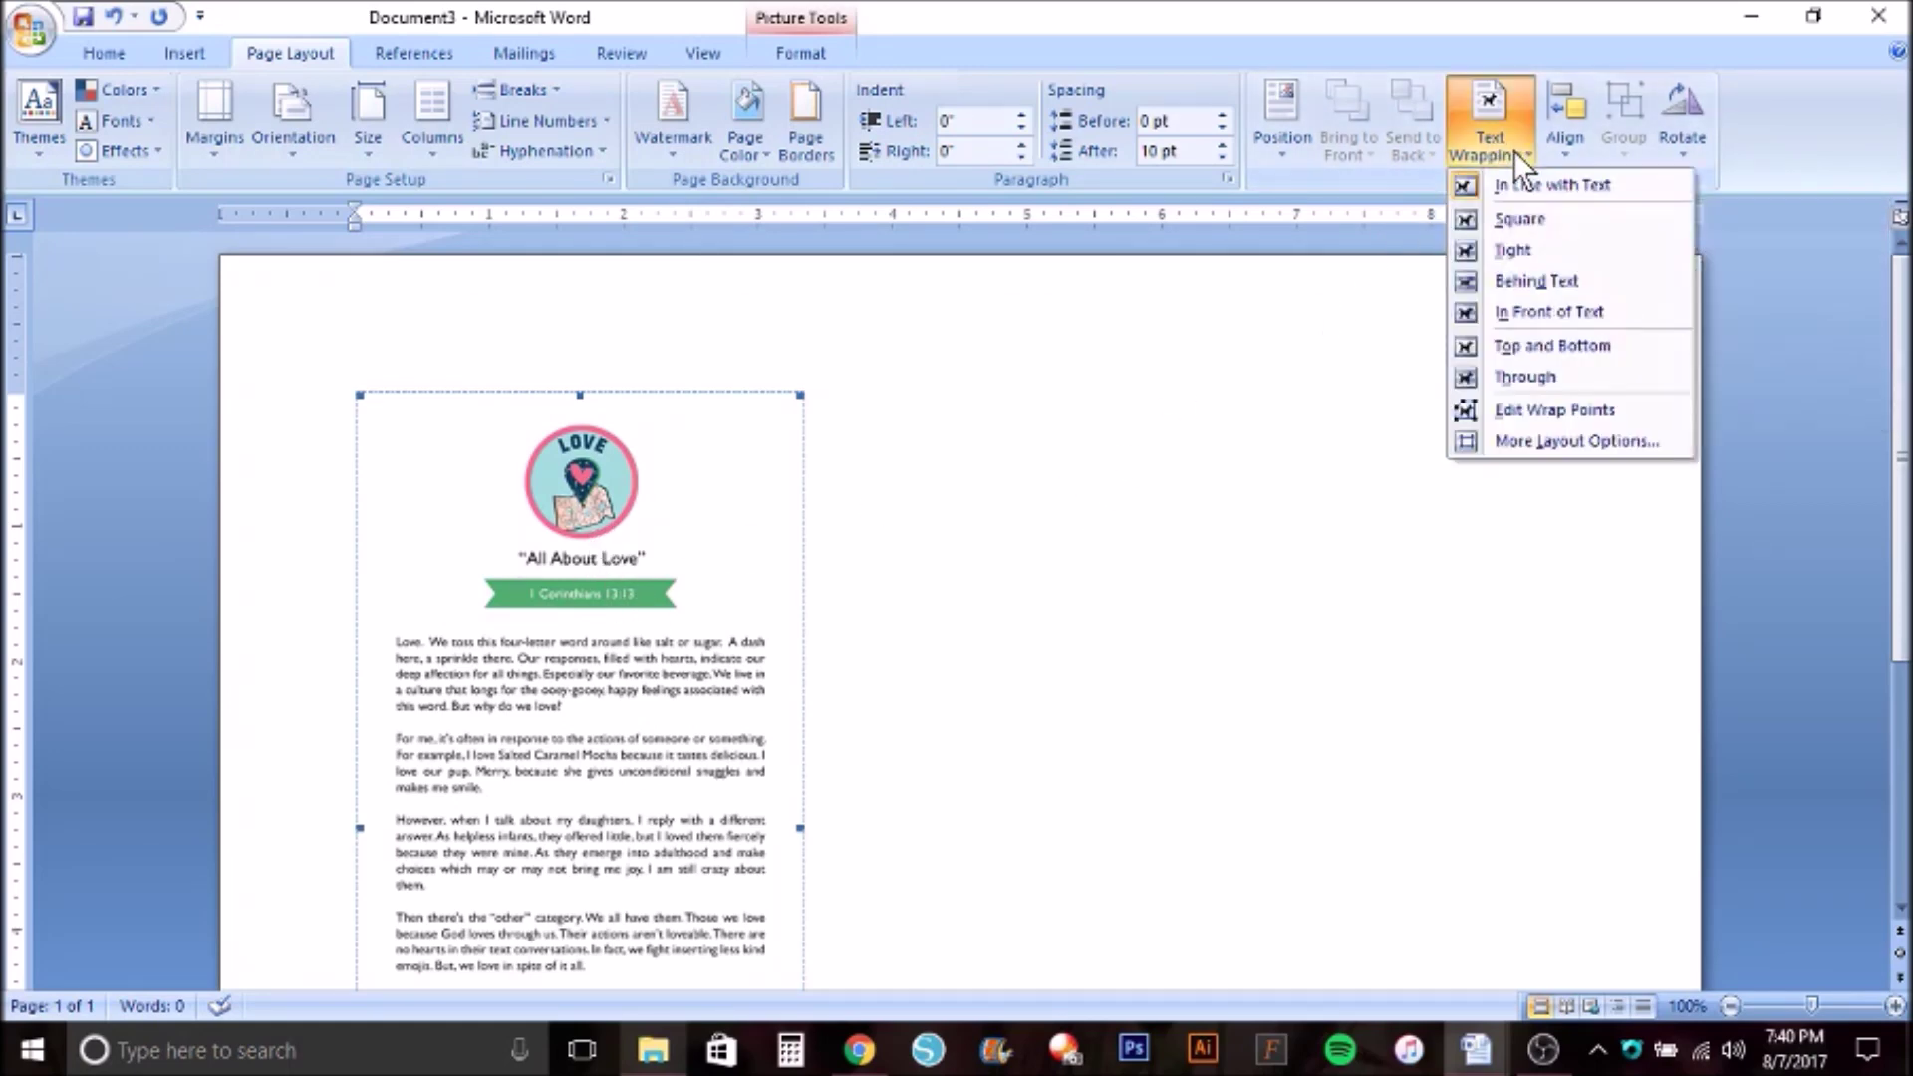
left_click(1503, 249)
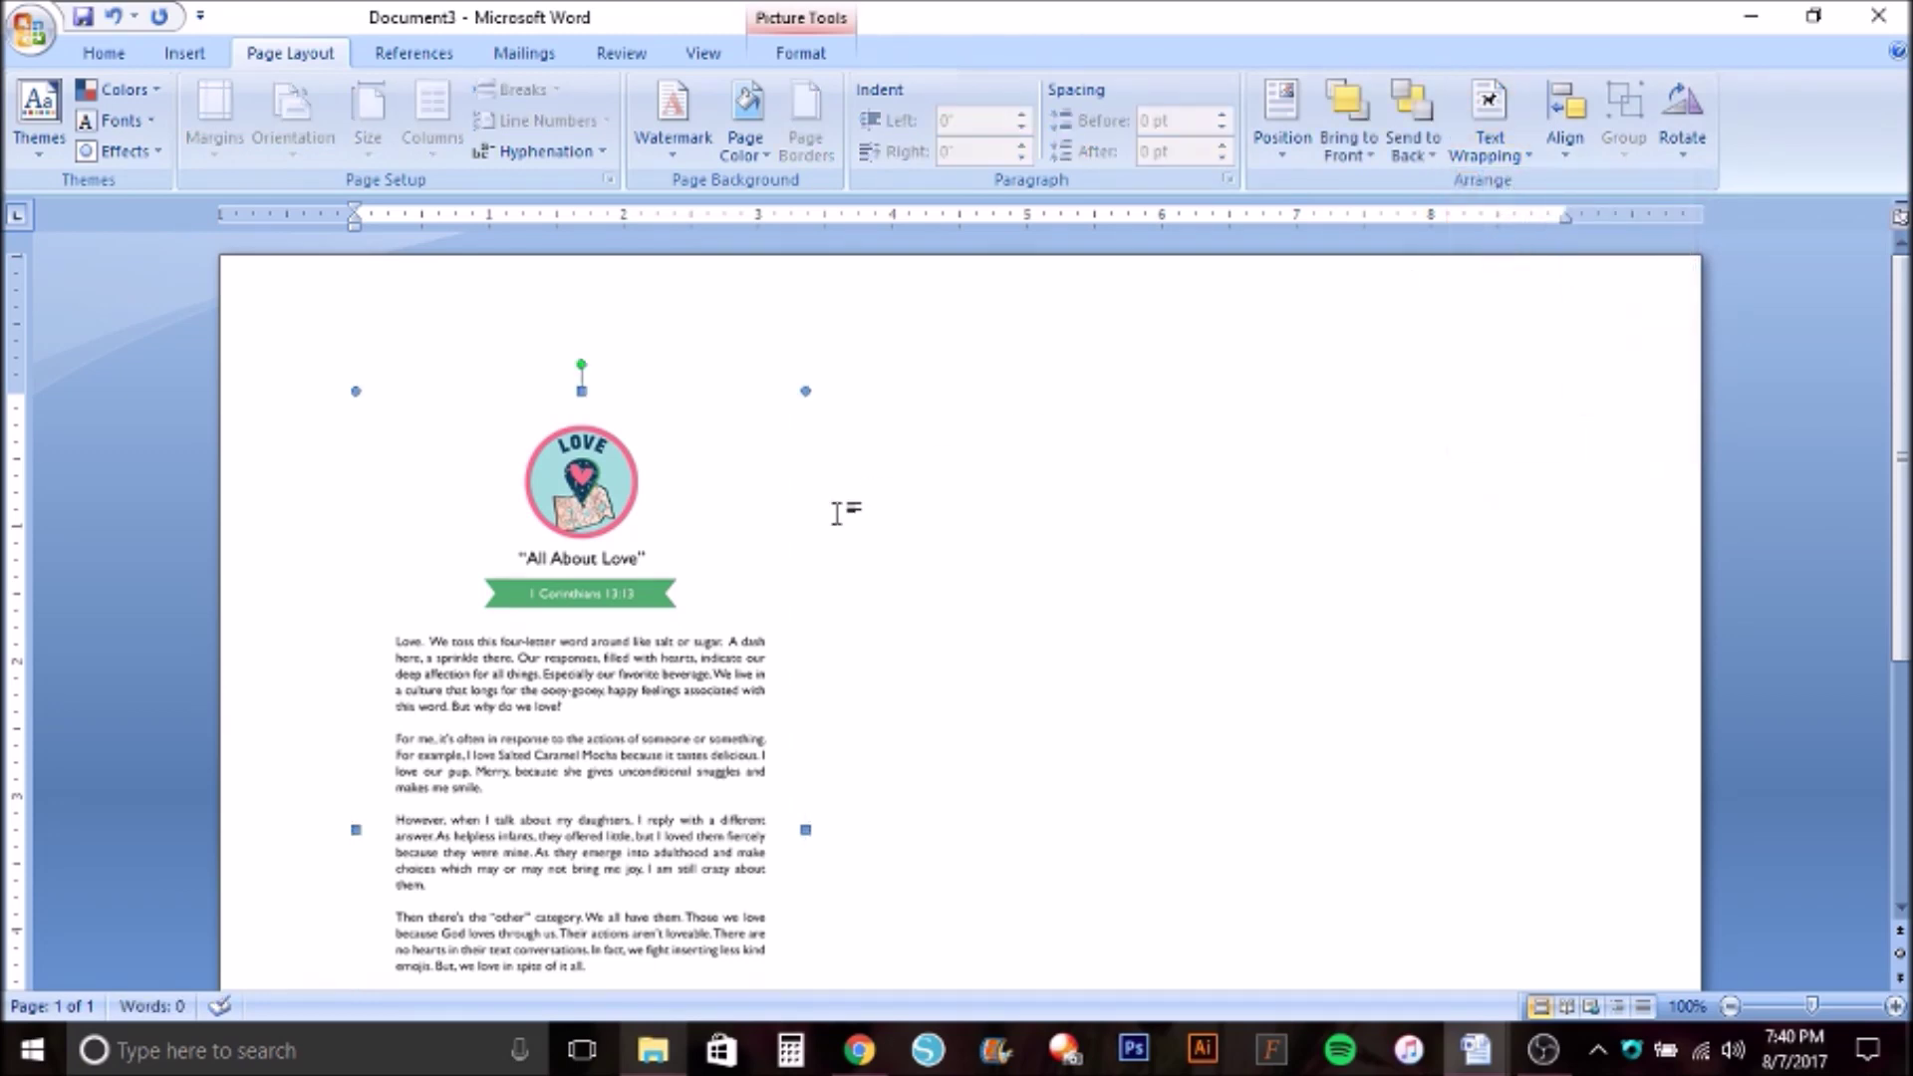
right_click(554, 682)
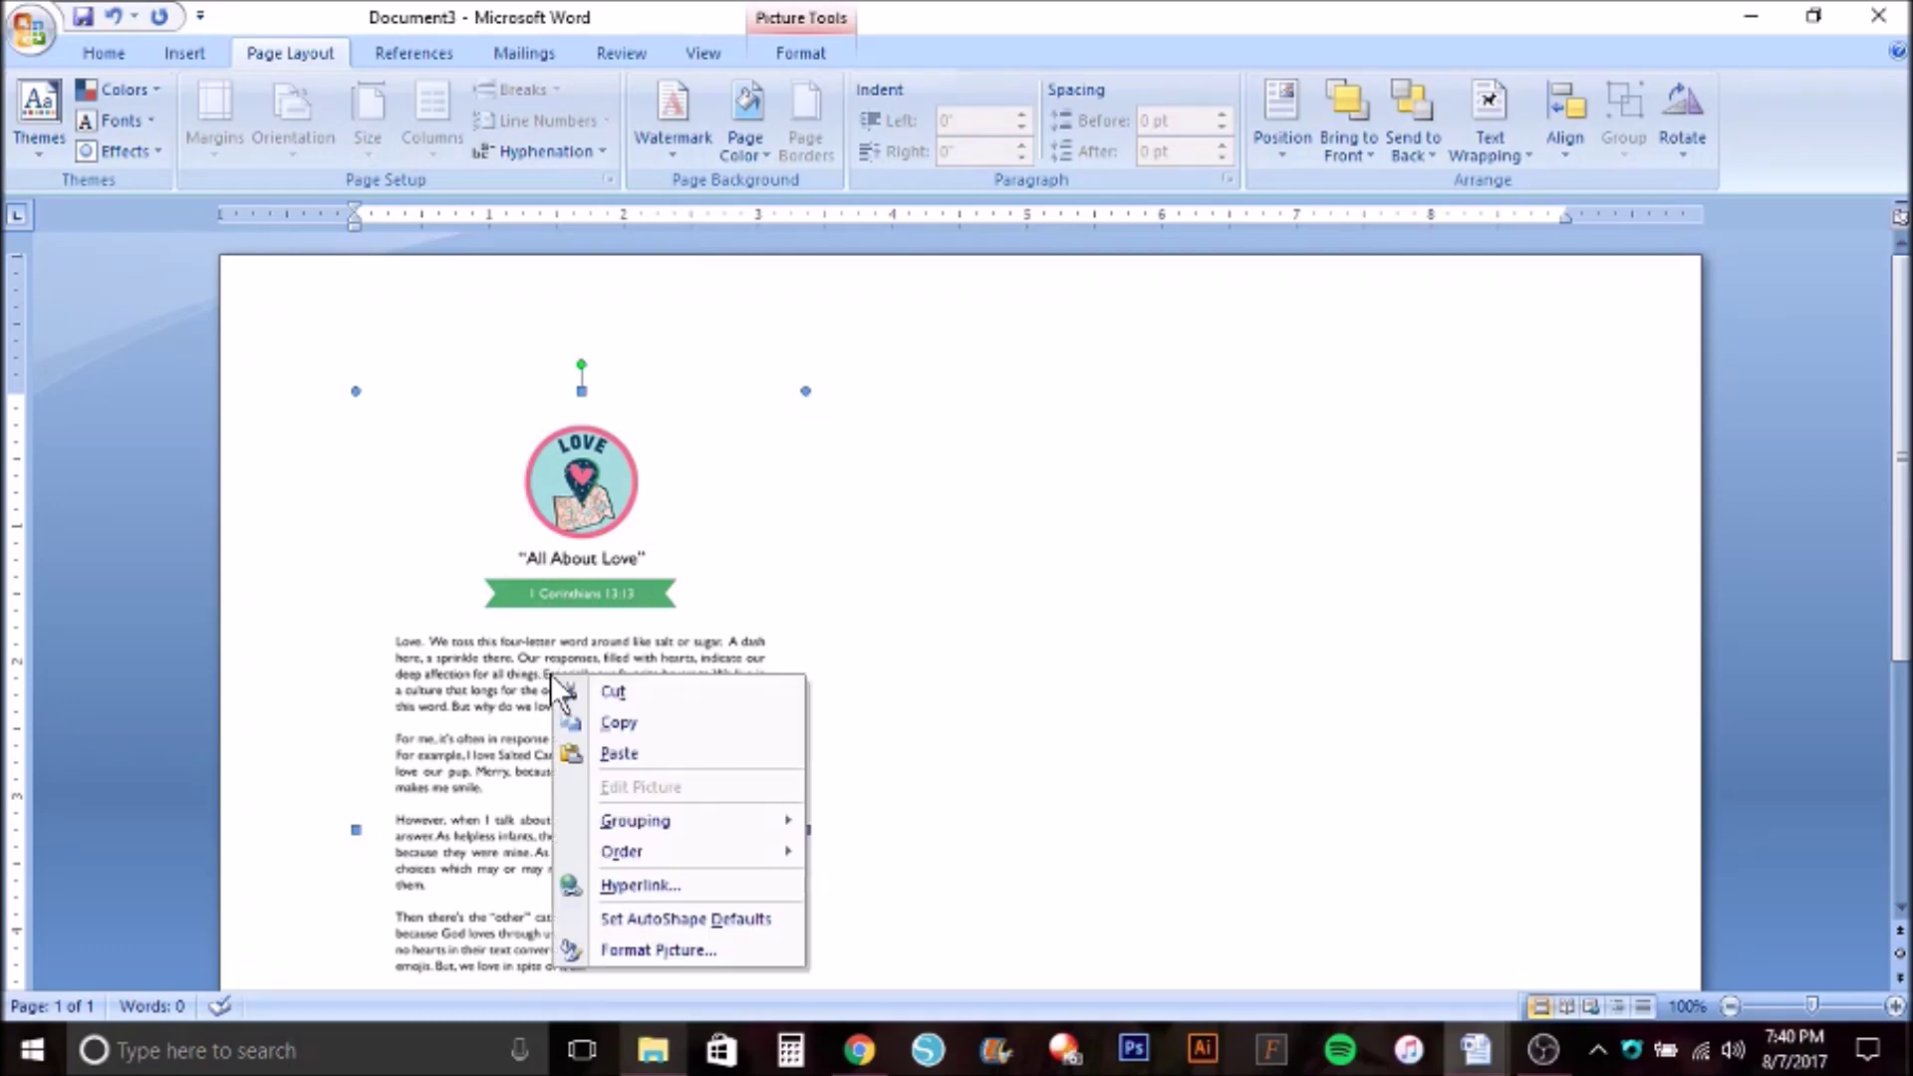
left_click(620, 951)
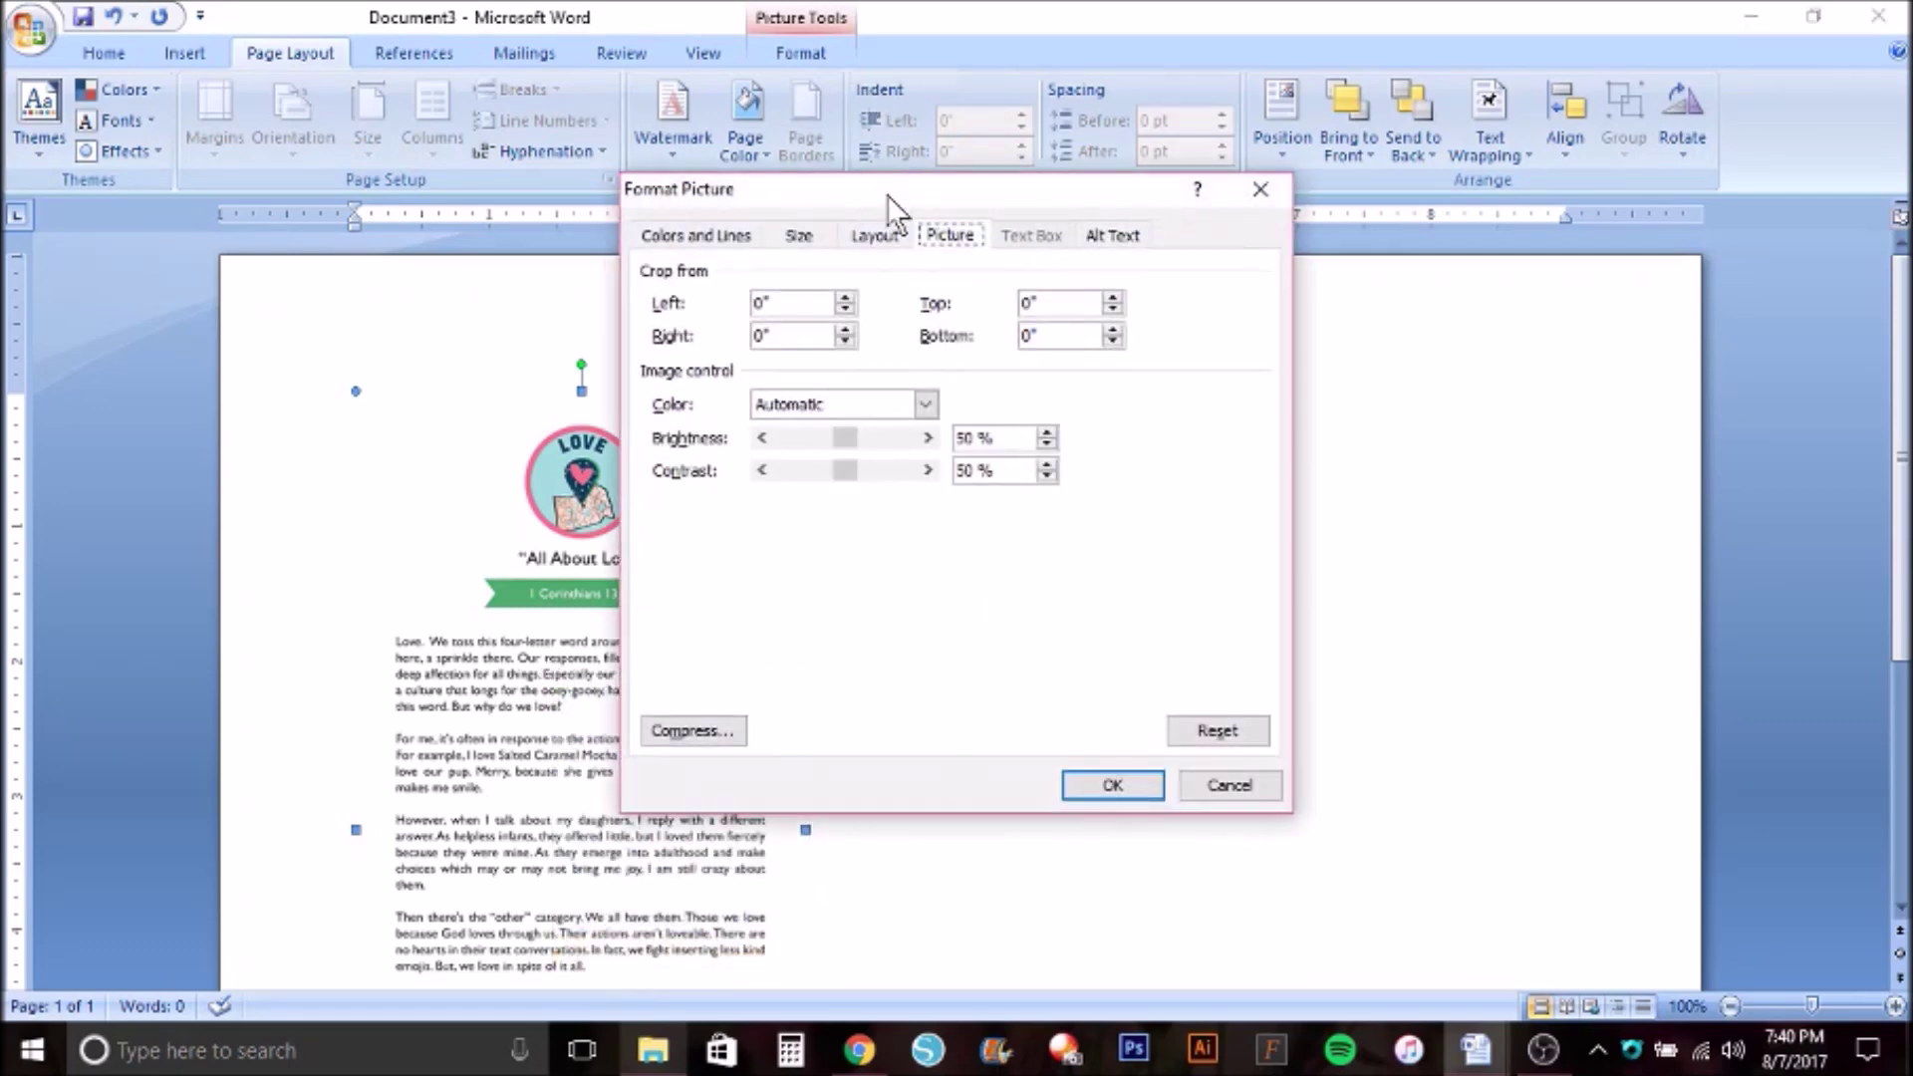
left_click(875, 233)
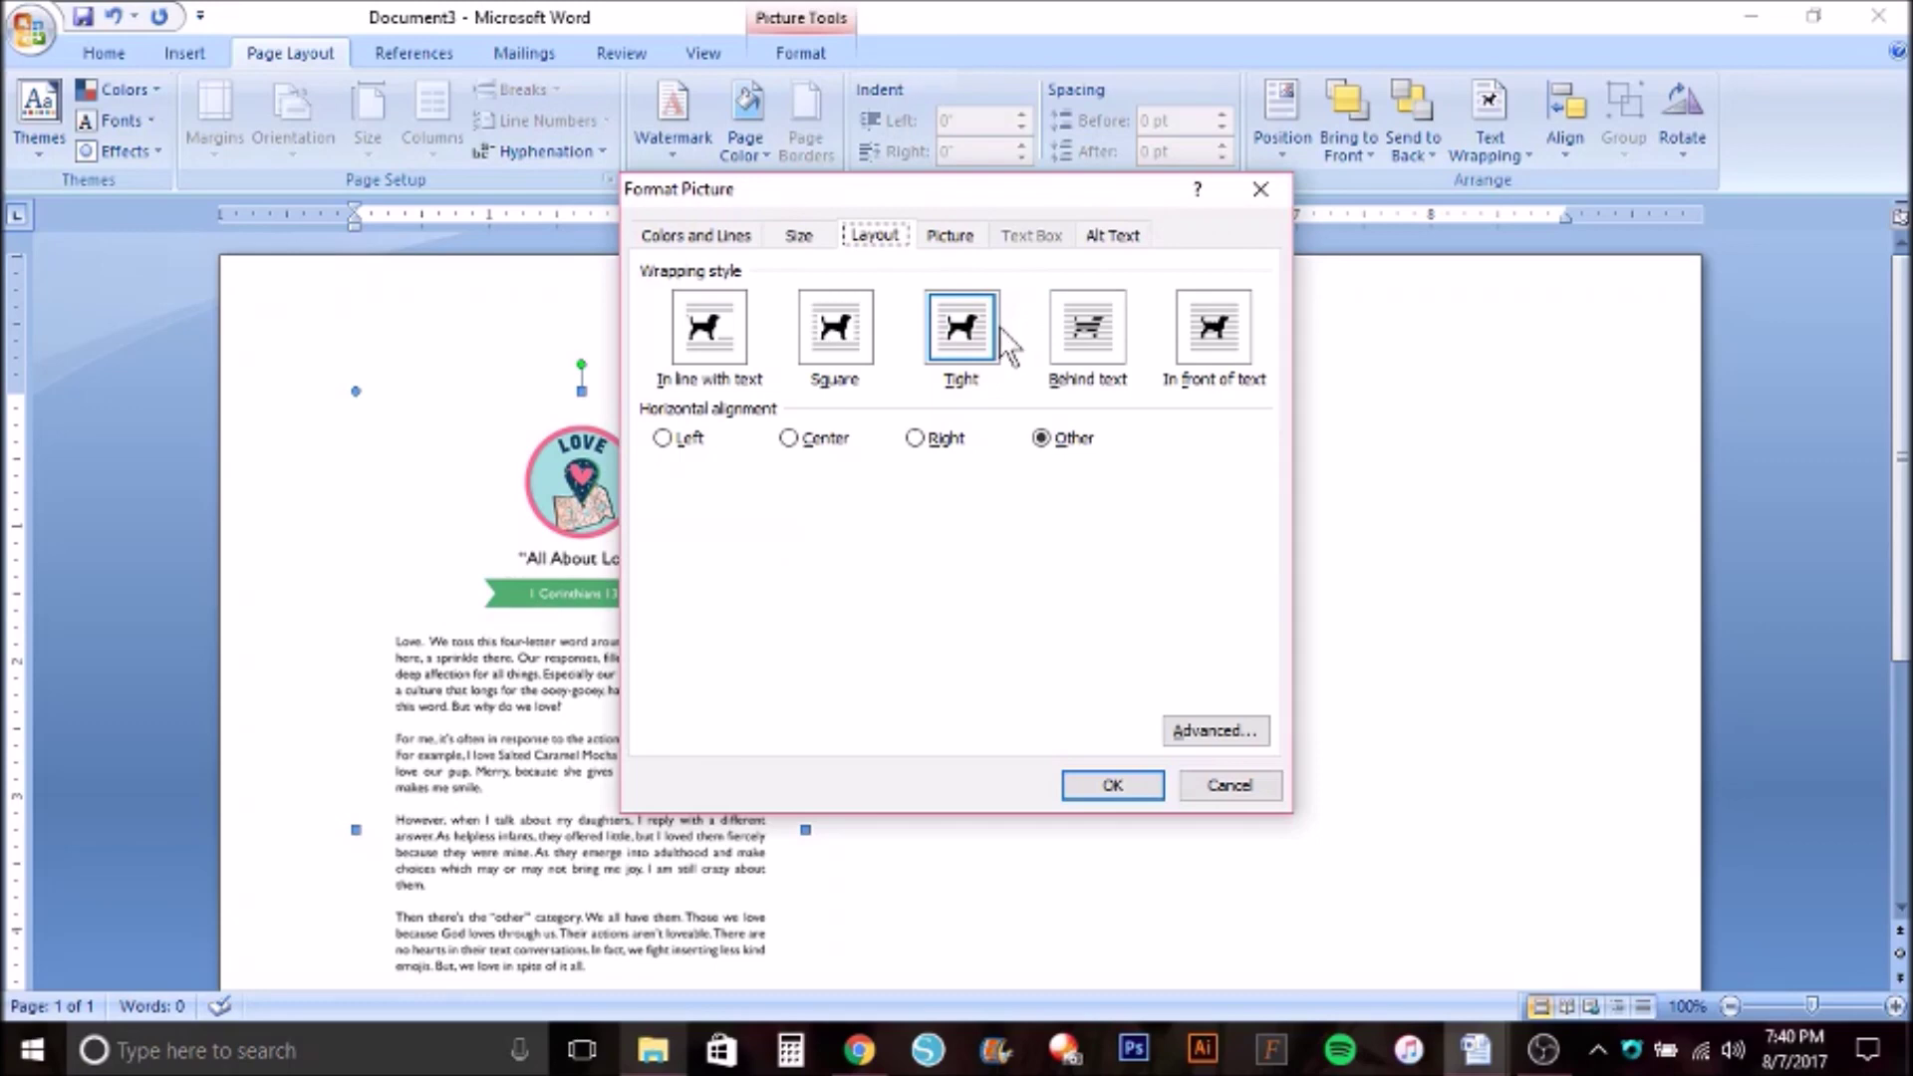
left_click(1235, 789)
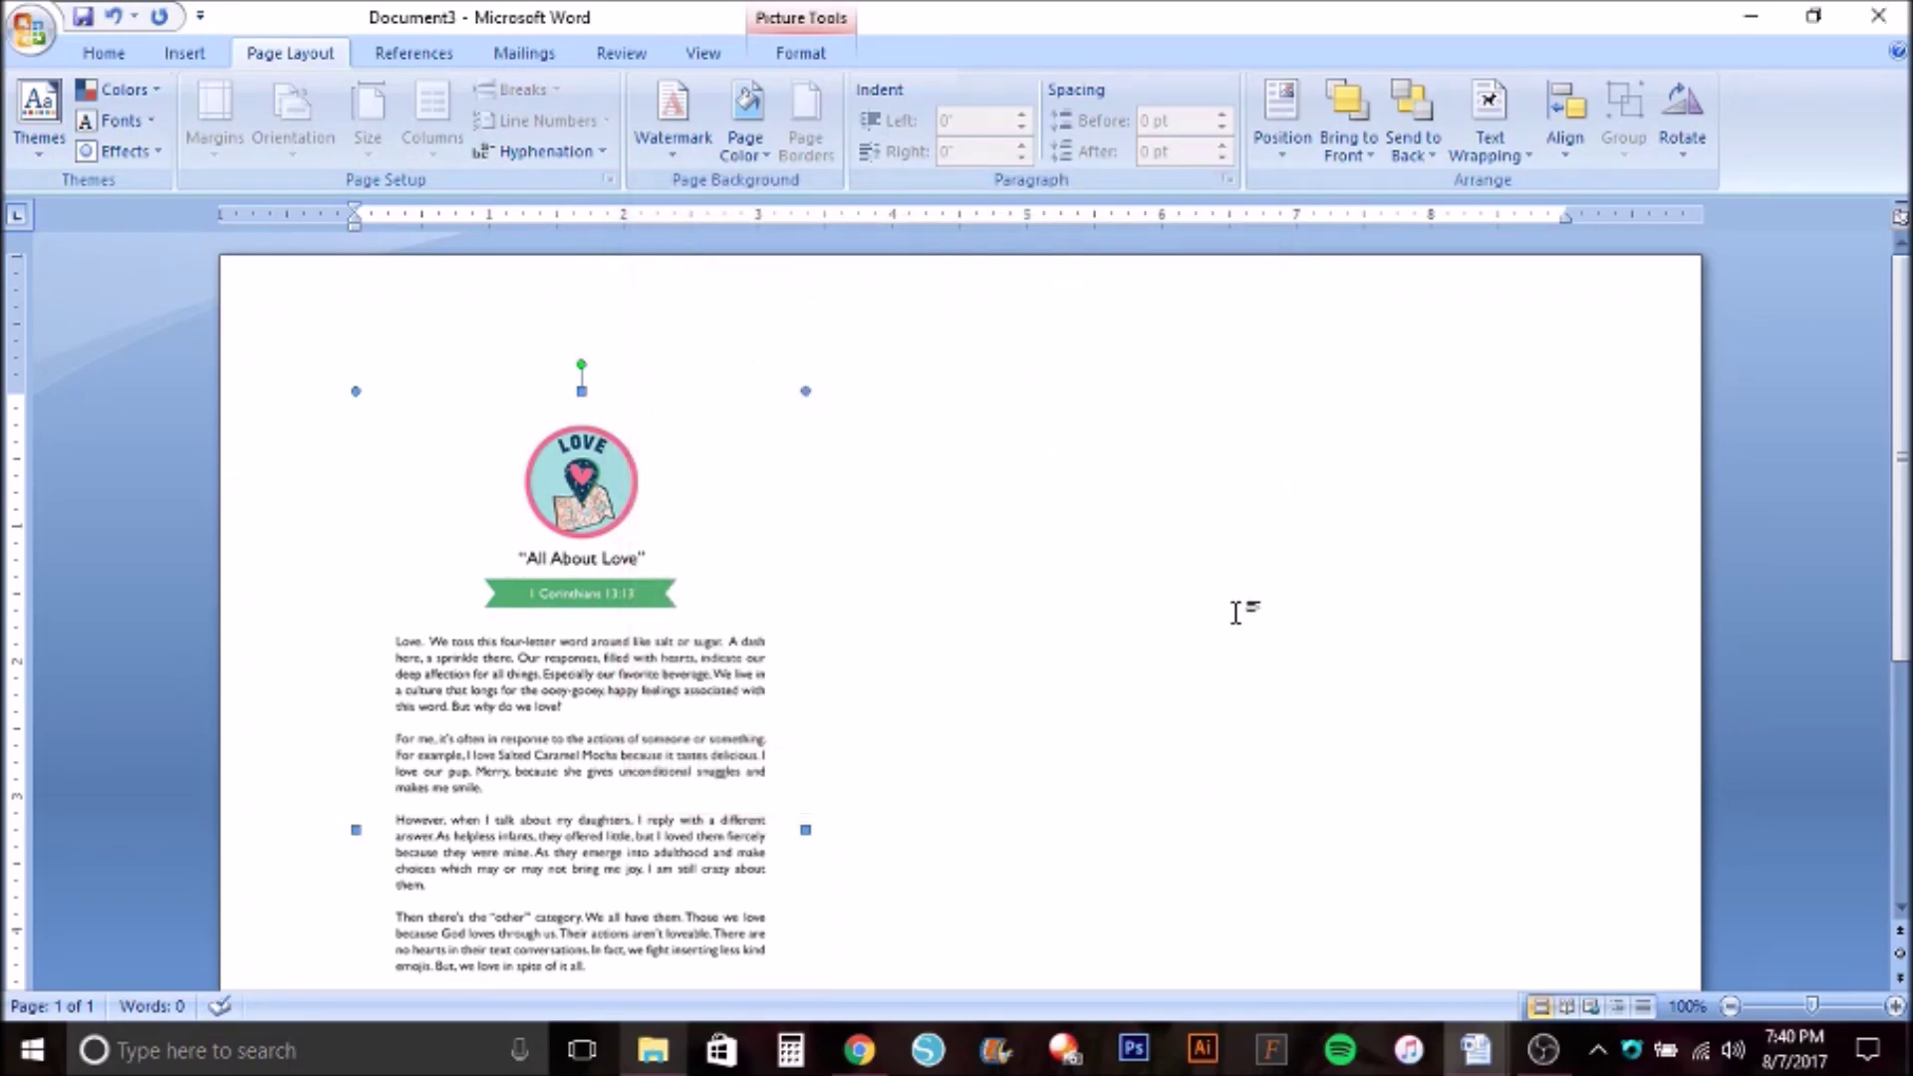
Move the LOVE picture slightly up and to the right on the page, then deselect it.
left_click_drag(575, 513, 619, 438)
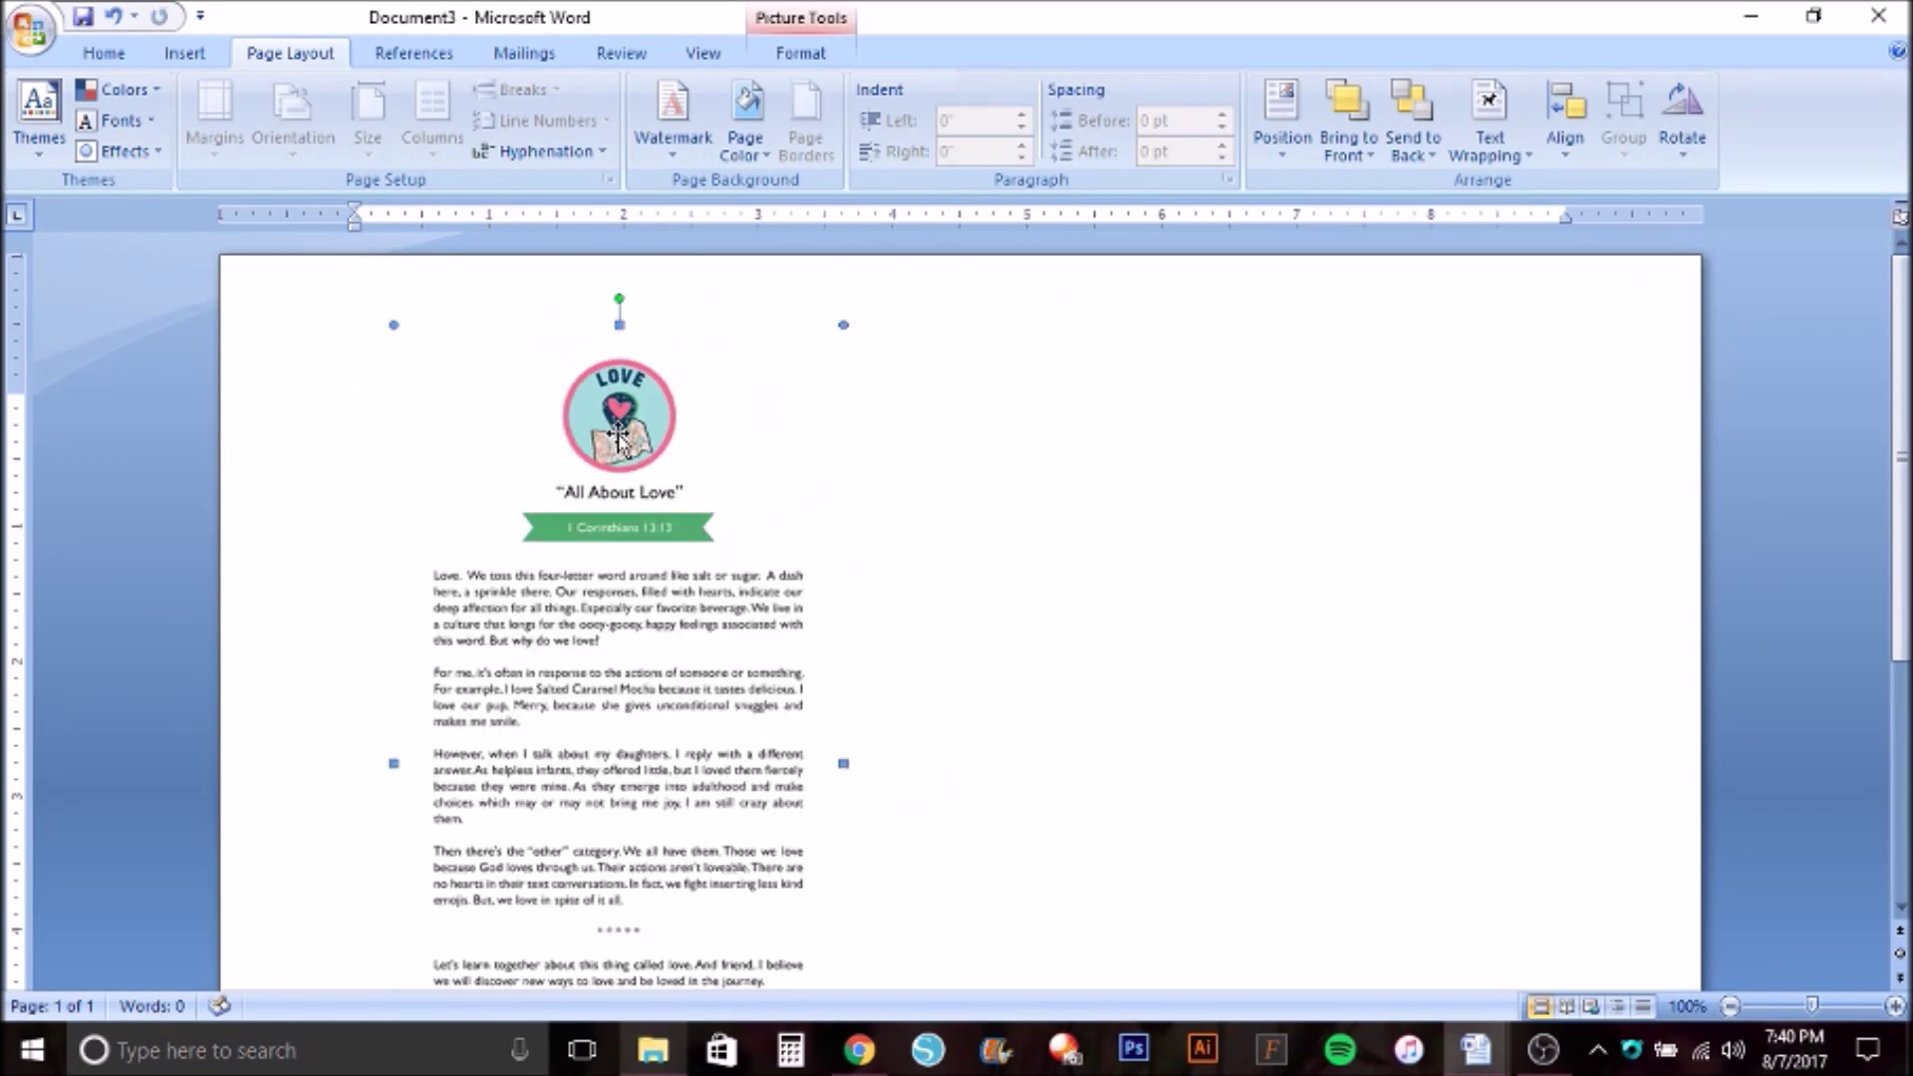
left_click(909, 434)
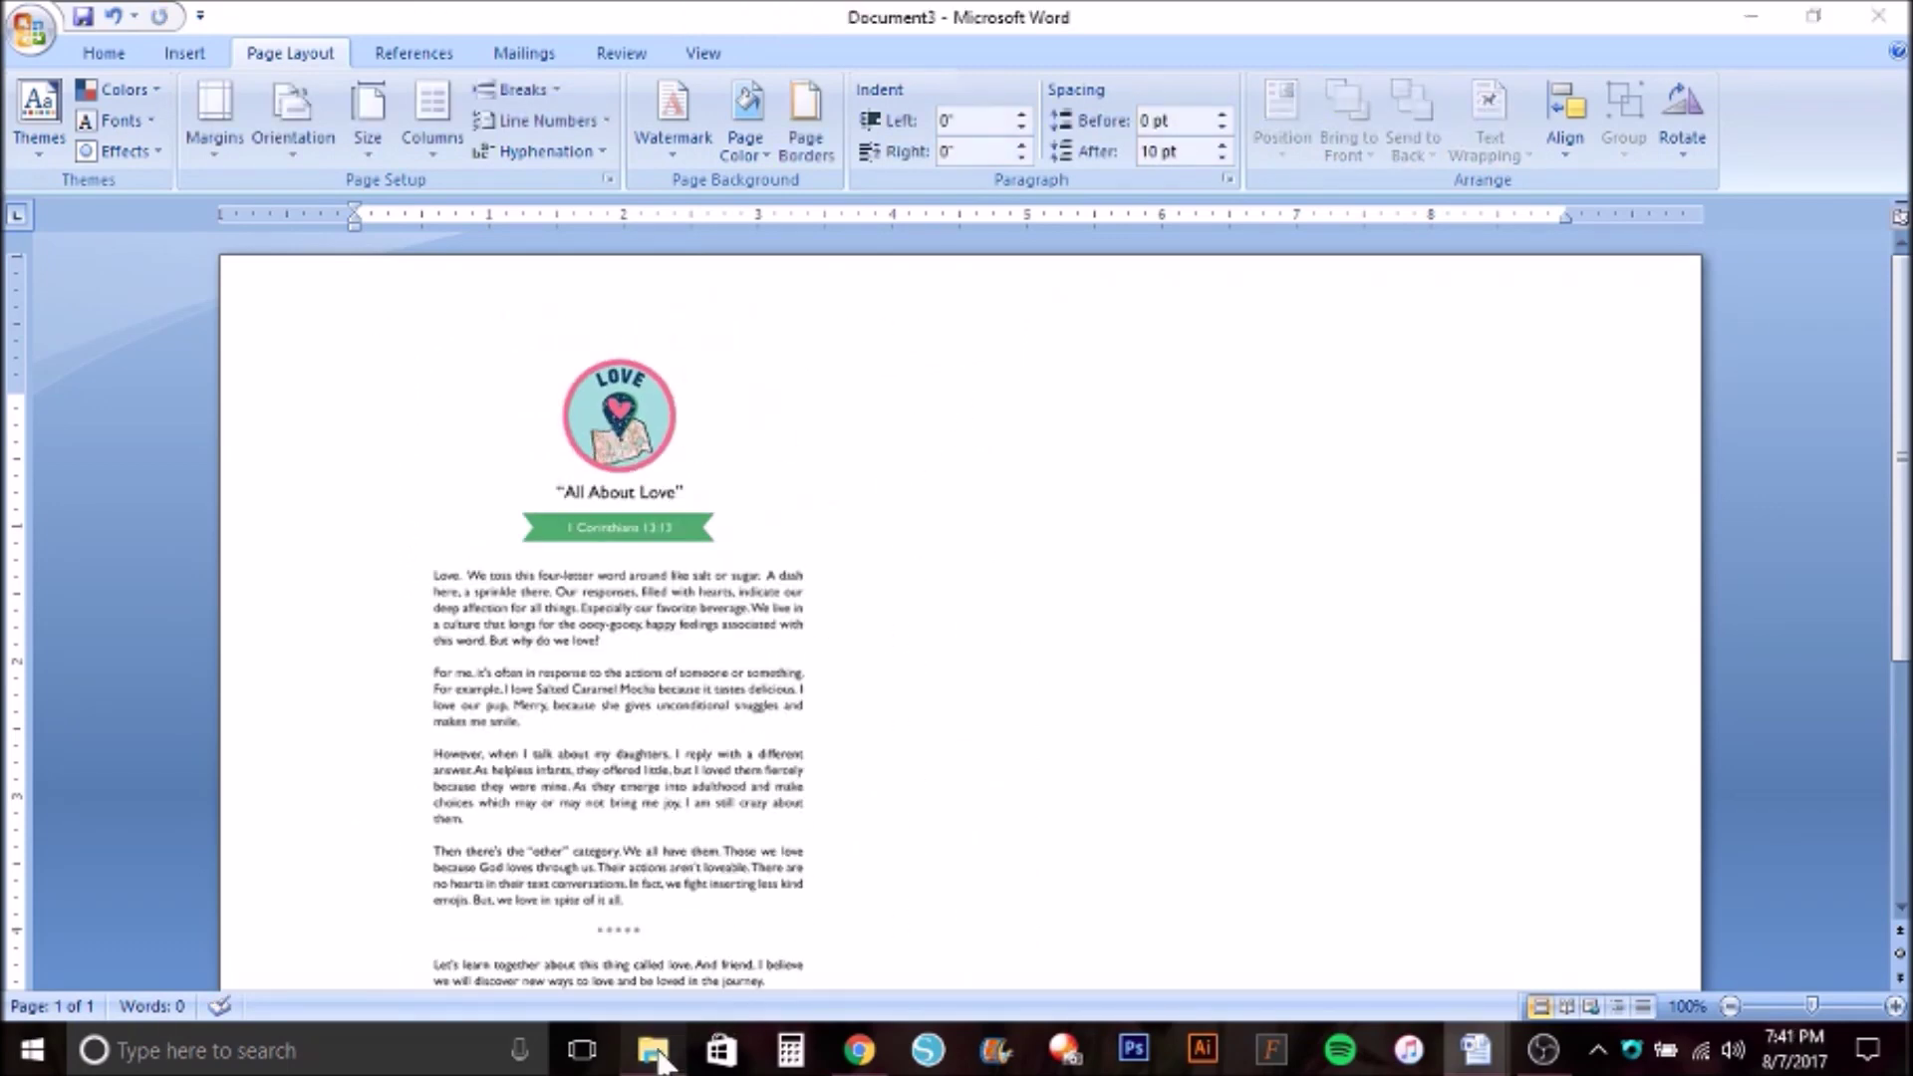
Insert RCamp_devo2_WILD-page-001 from the Devos folder into the Word document.
left_click(652, 1050)
left_click(483, 632)
left_click_drag(471, 551, 1075, 711)
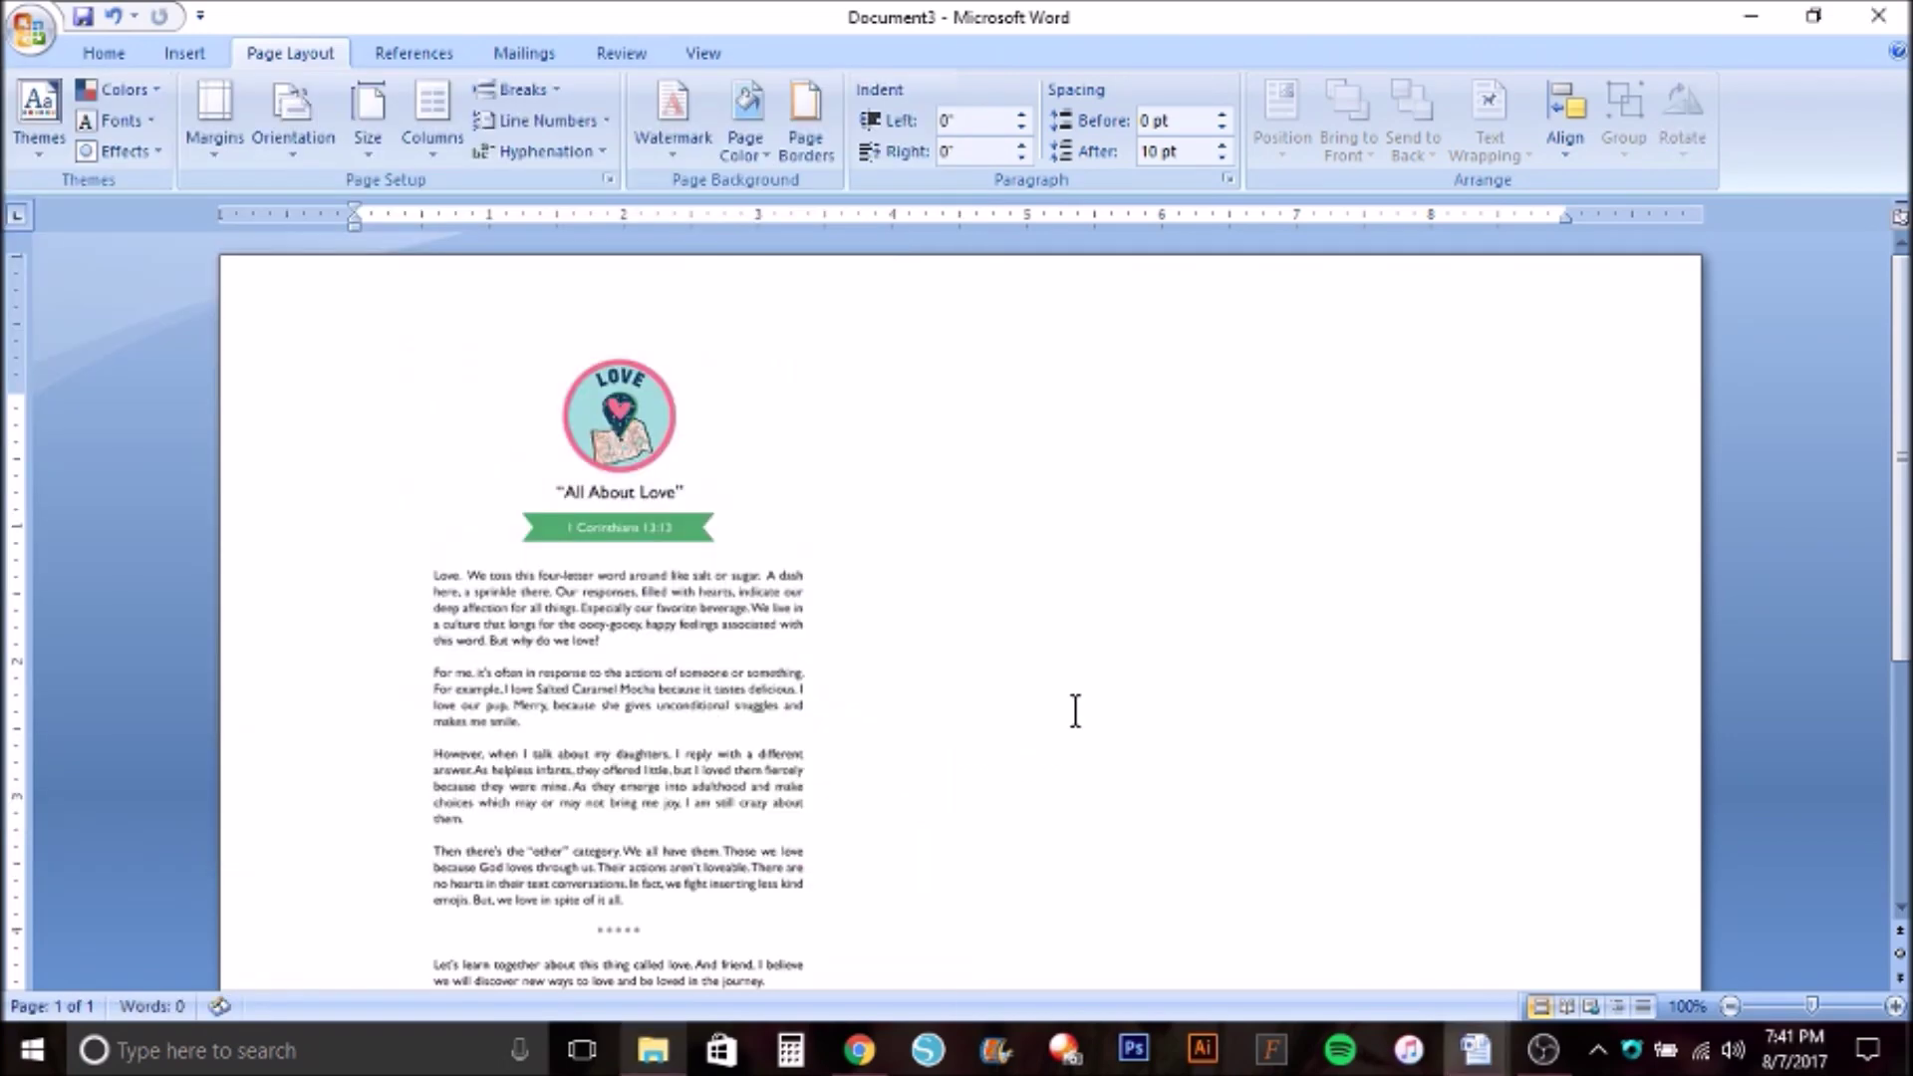
Set the WILD picture's text wrapping to Tight.
scroll(957, 543, "down", 8)
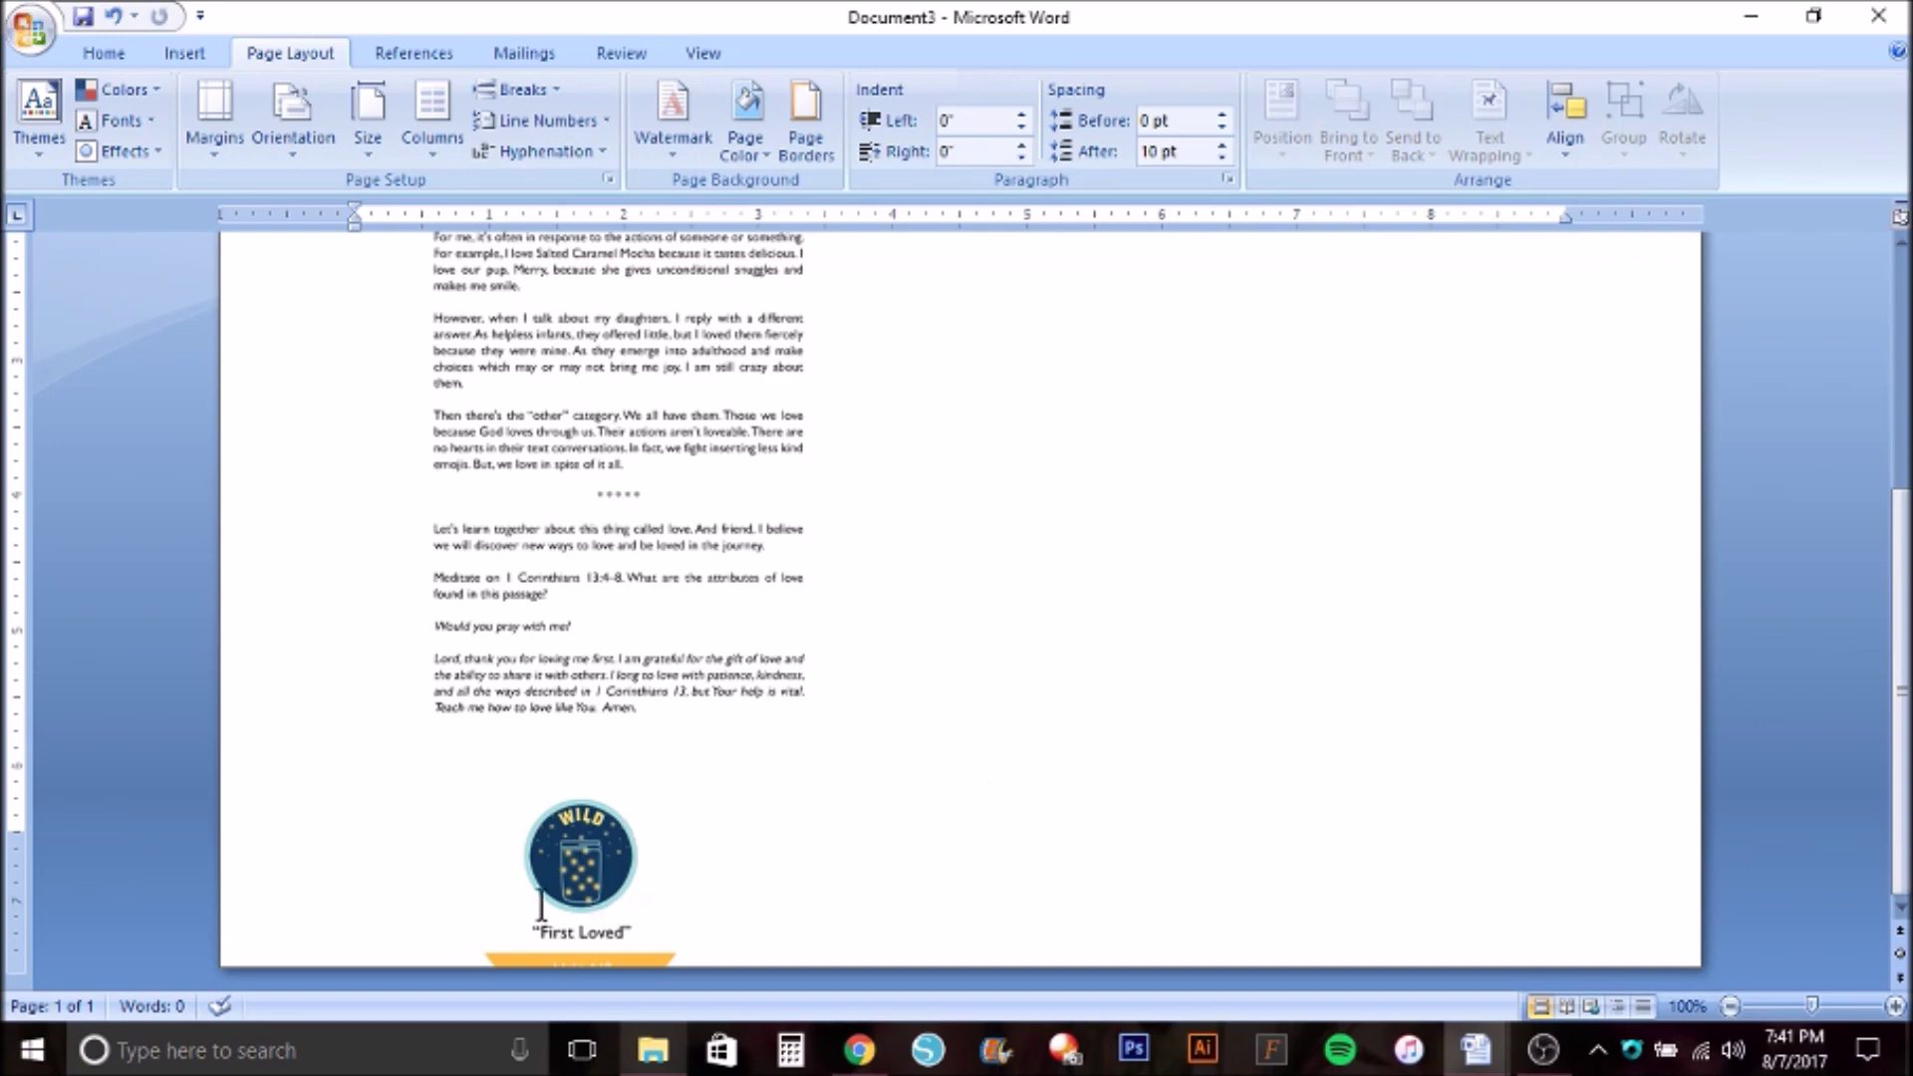
left_click(570, 851)
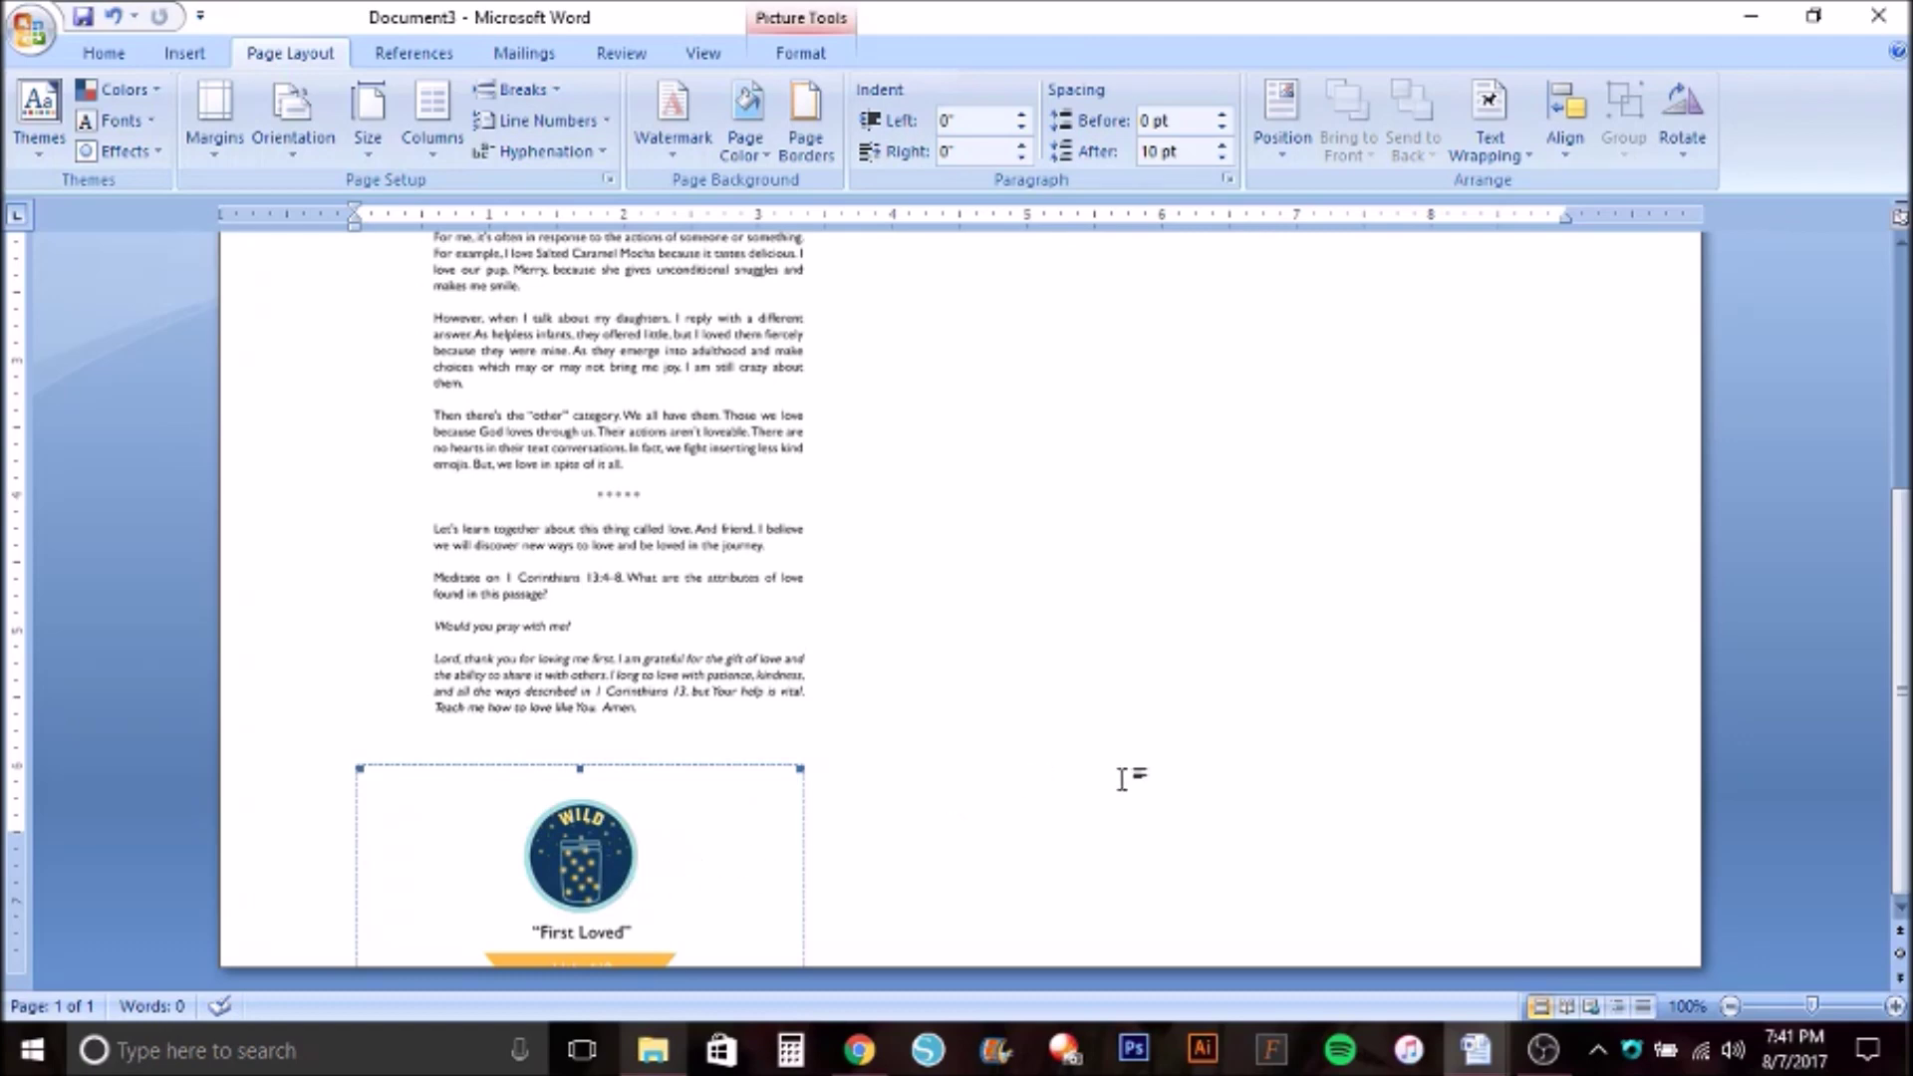
left_click(1504, 145)
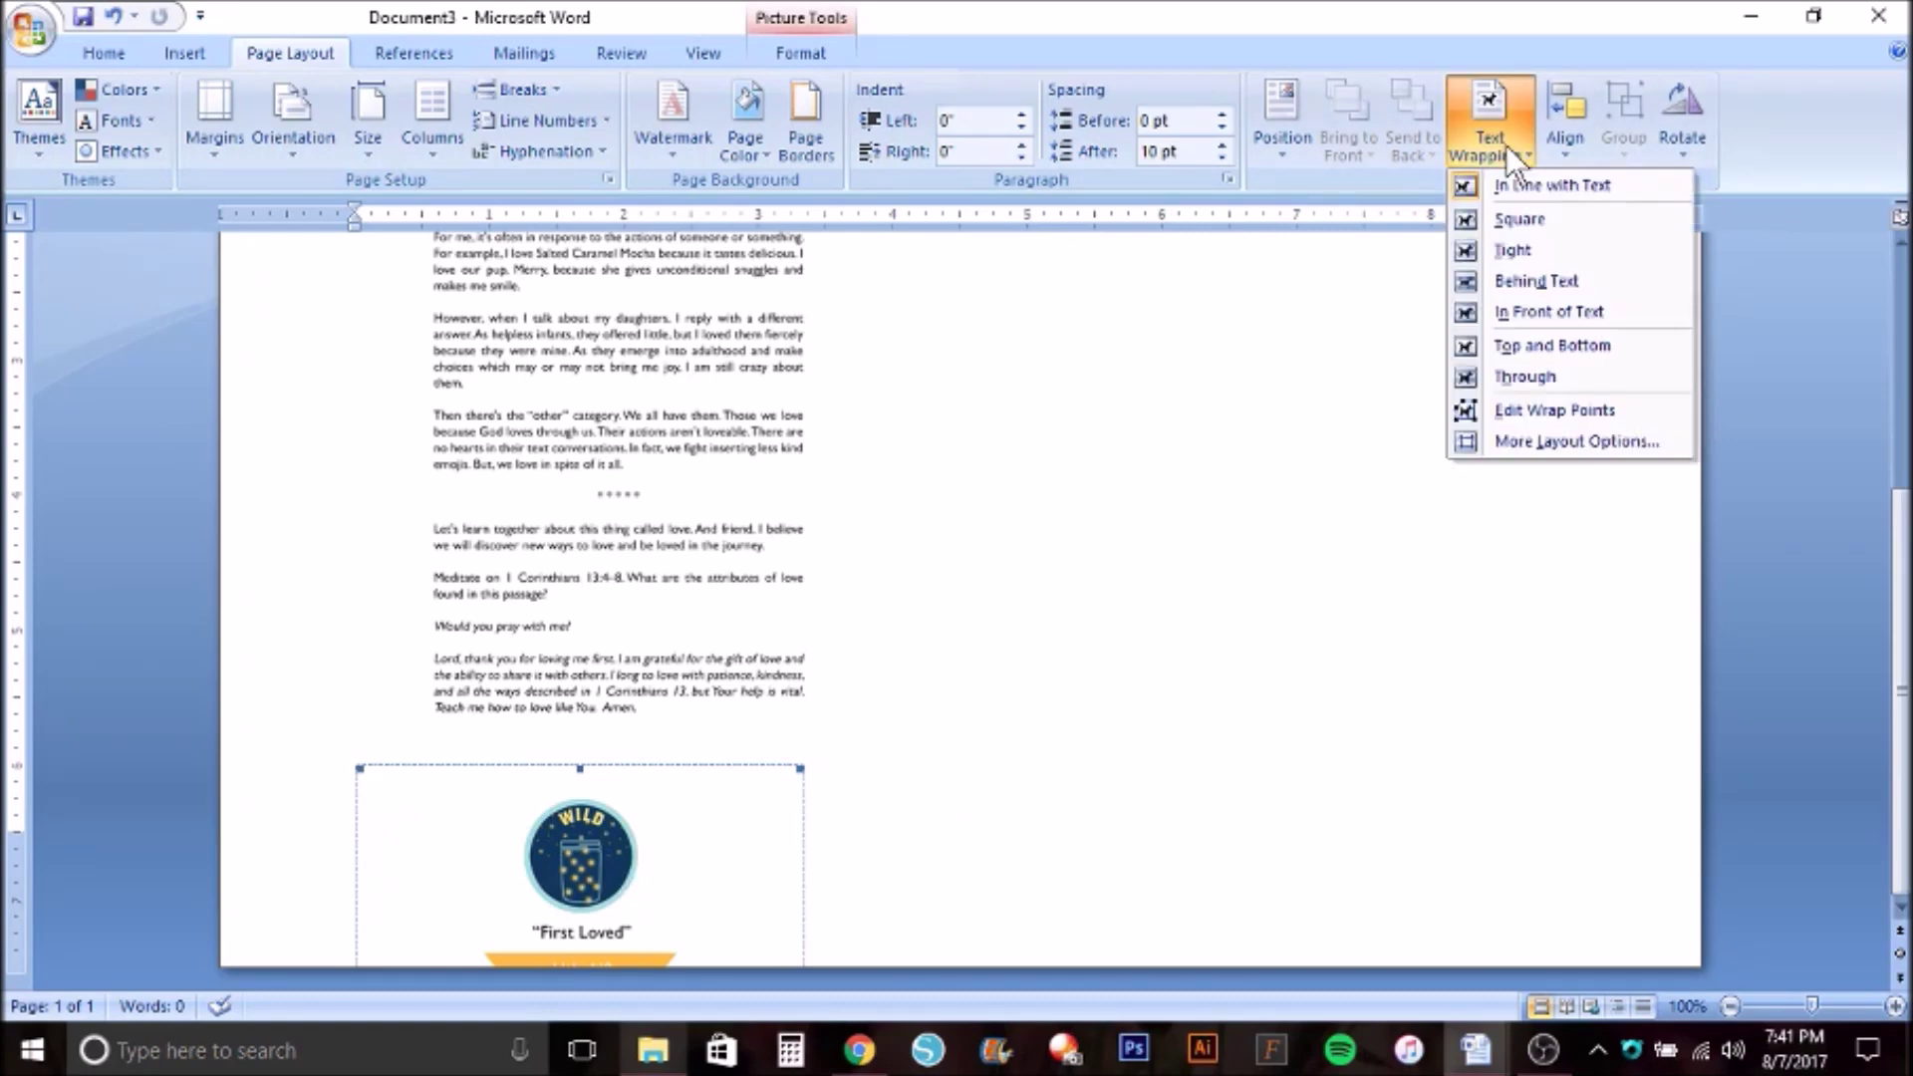
left_click(1514, 248)
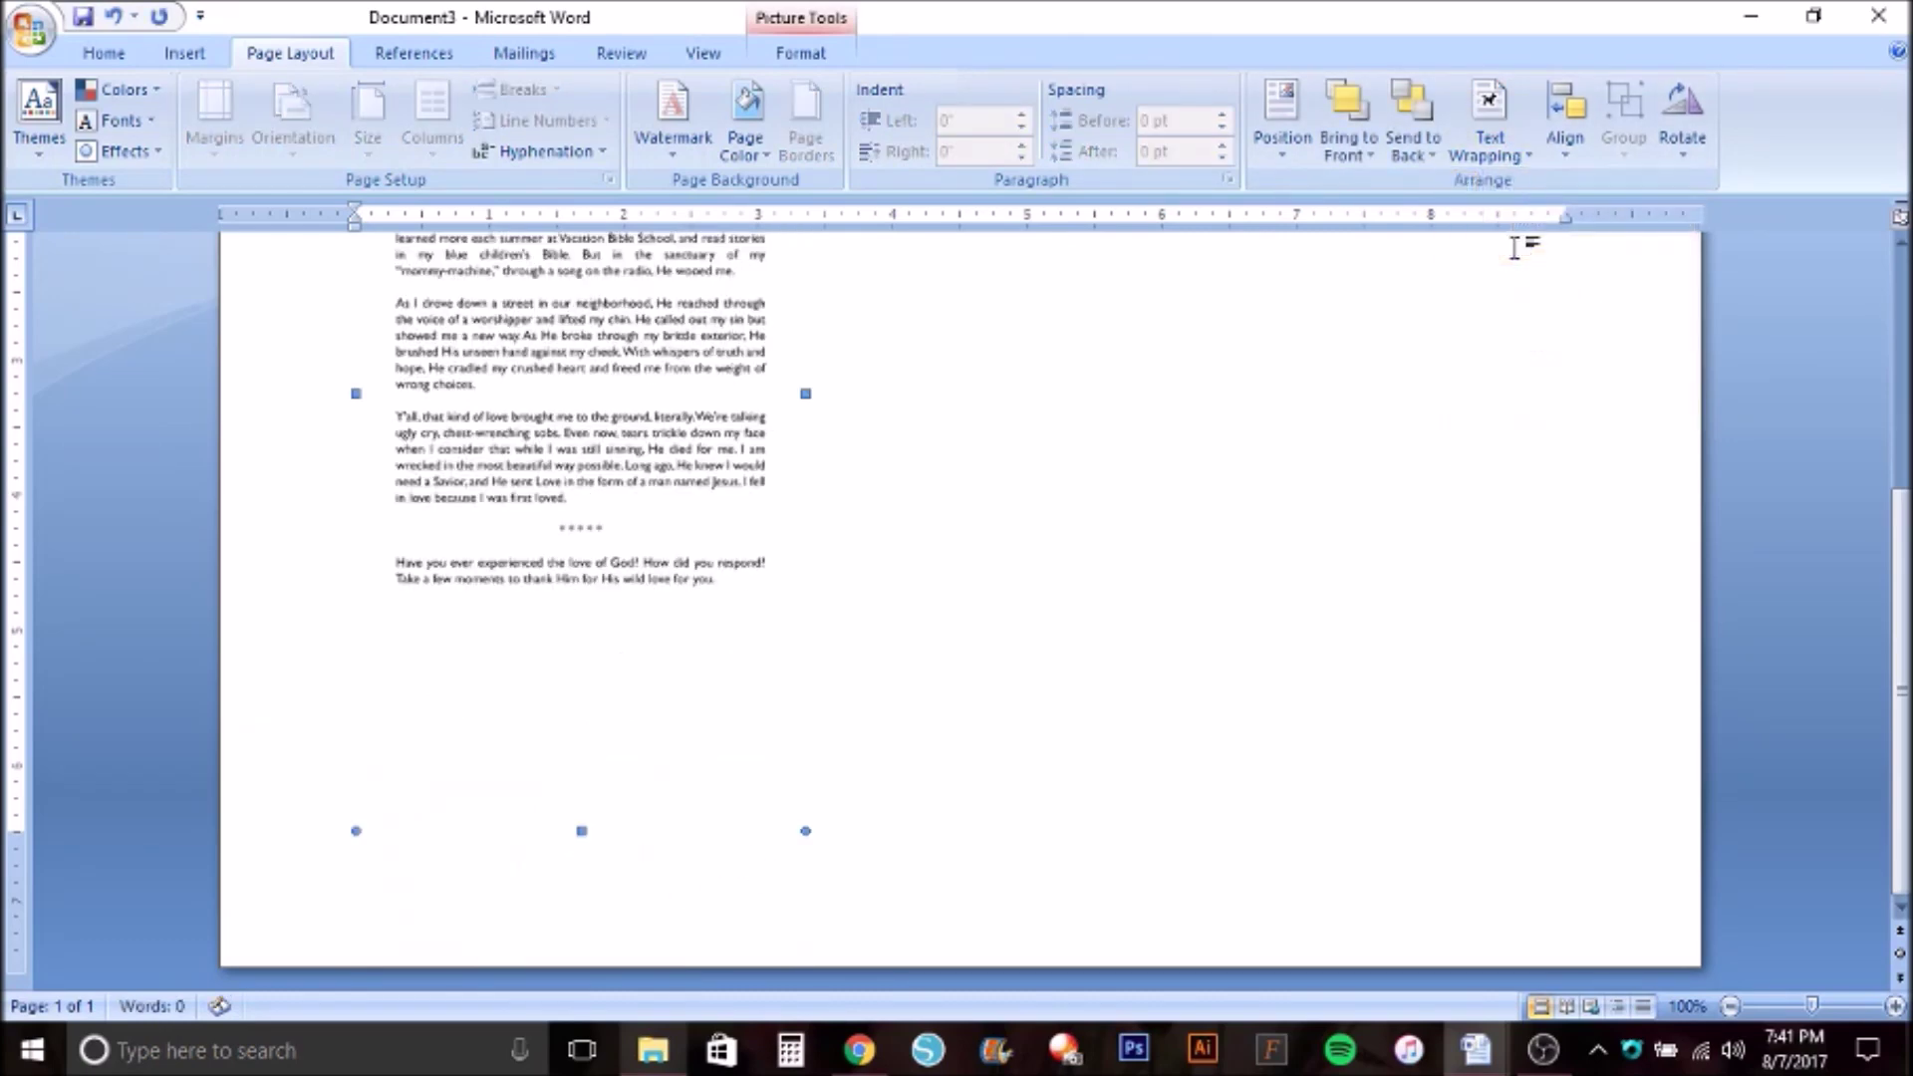
Move the WILD picture to the right half of the page, beside the LOVE picture at roughly the same height.
scroll(575, 394, "up", 3)
left_click_drag(576, 395, 1133, 365)
scroll(1145, 438, "up", 1)
scroll(1148, 454, "up", 1)
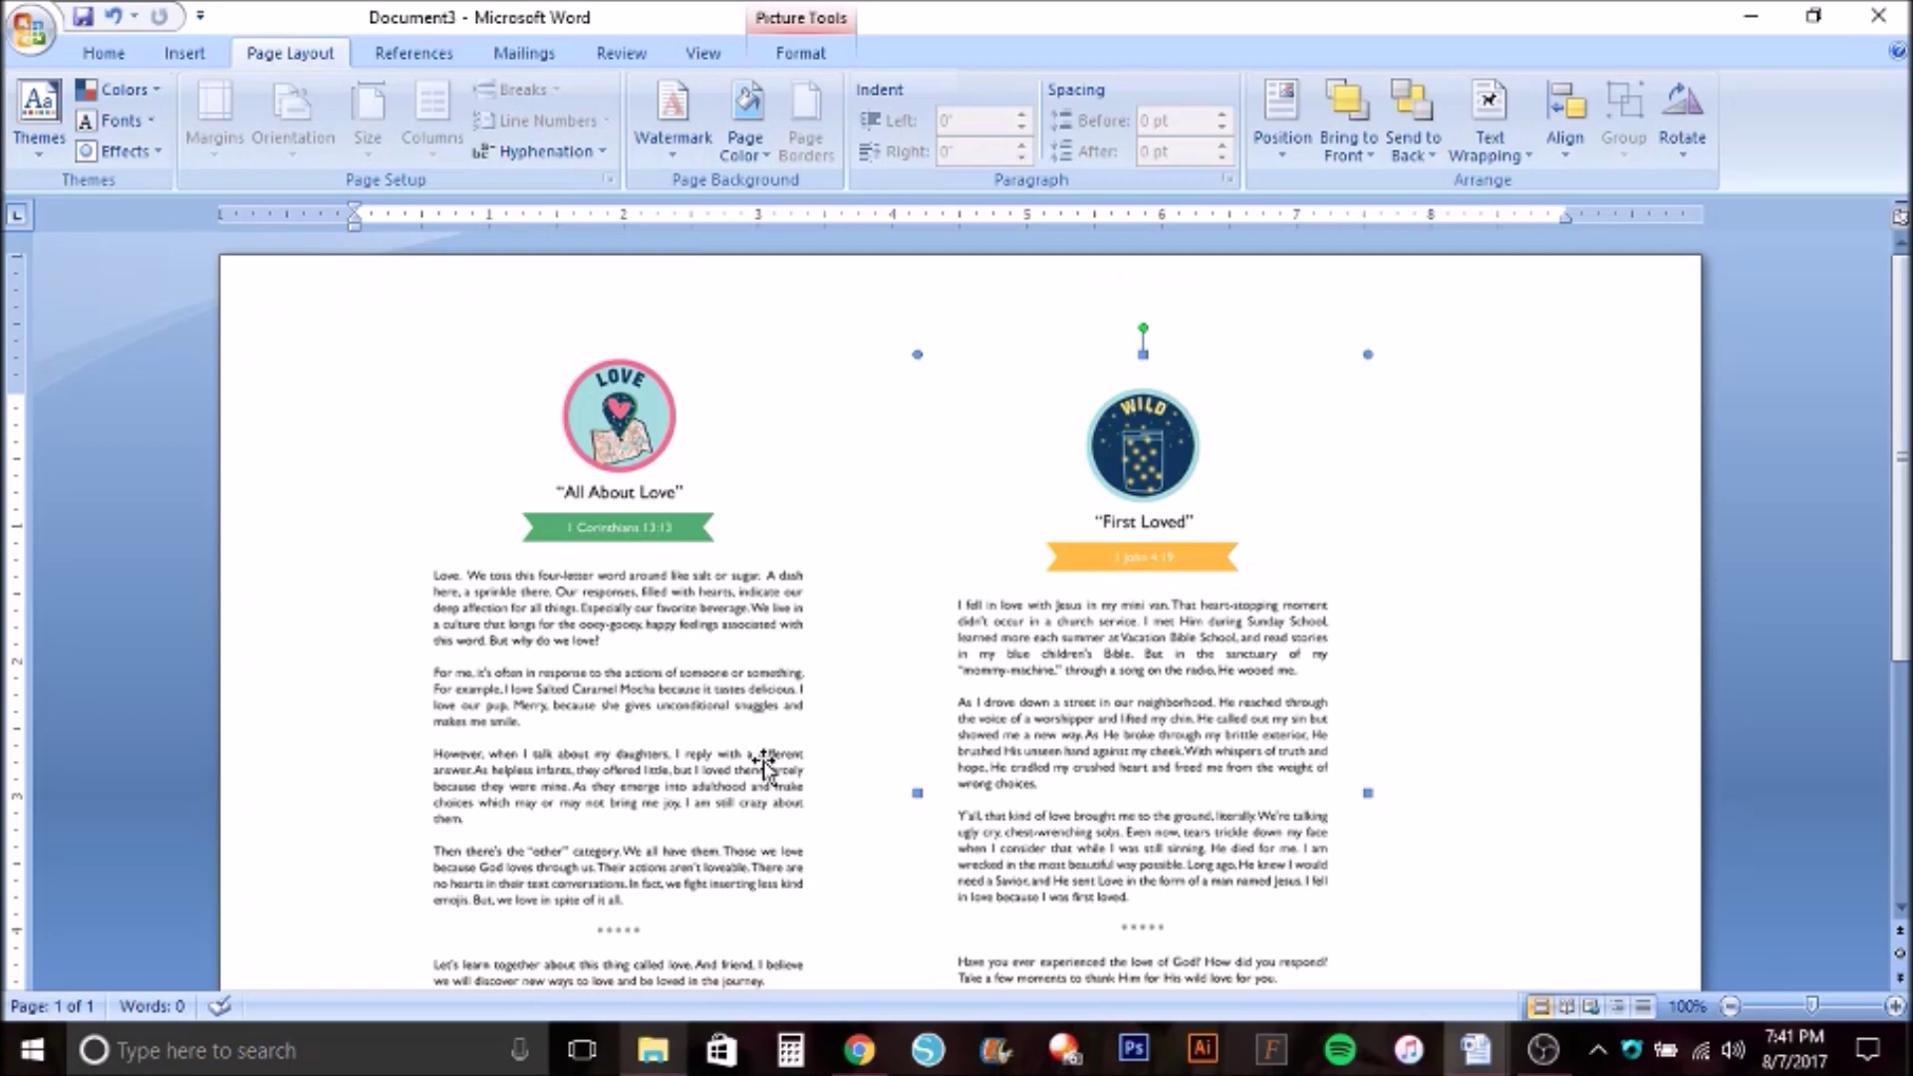
left_click(1126, 439)
mouse_move(1126, 438)
left_mouse_down()
mouse_move(1114, 421)
mouse_move(1130, 429)
left_mouse_up()
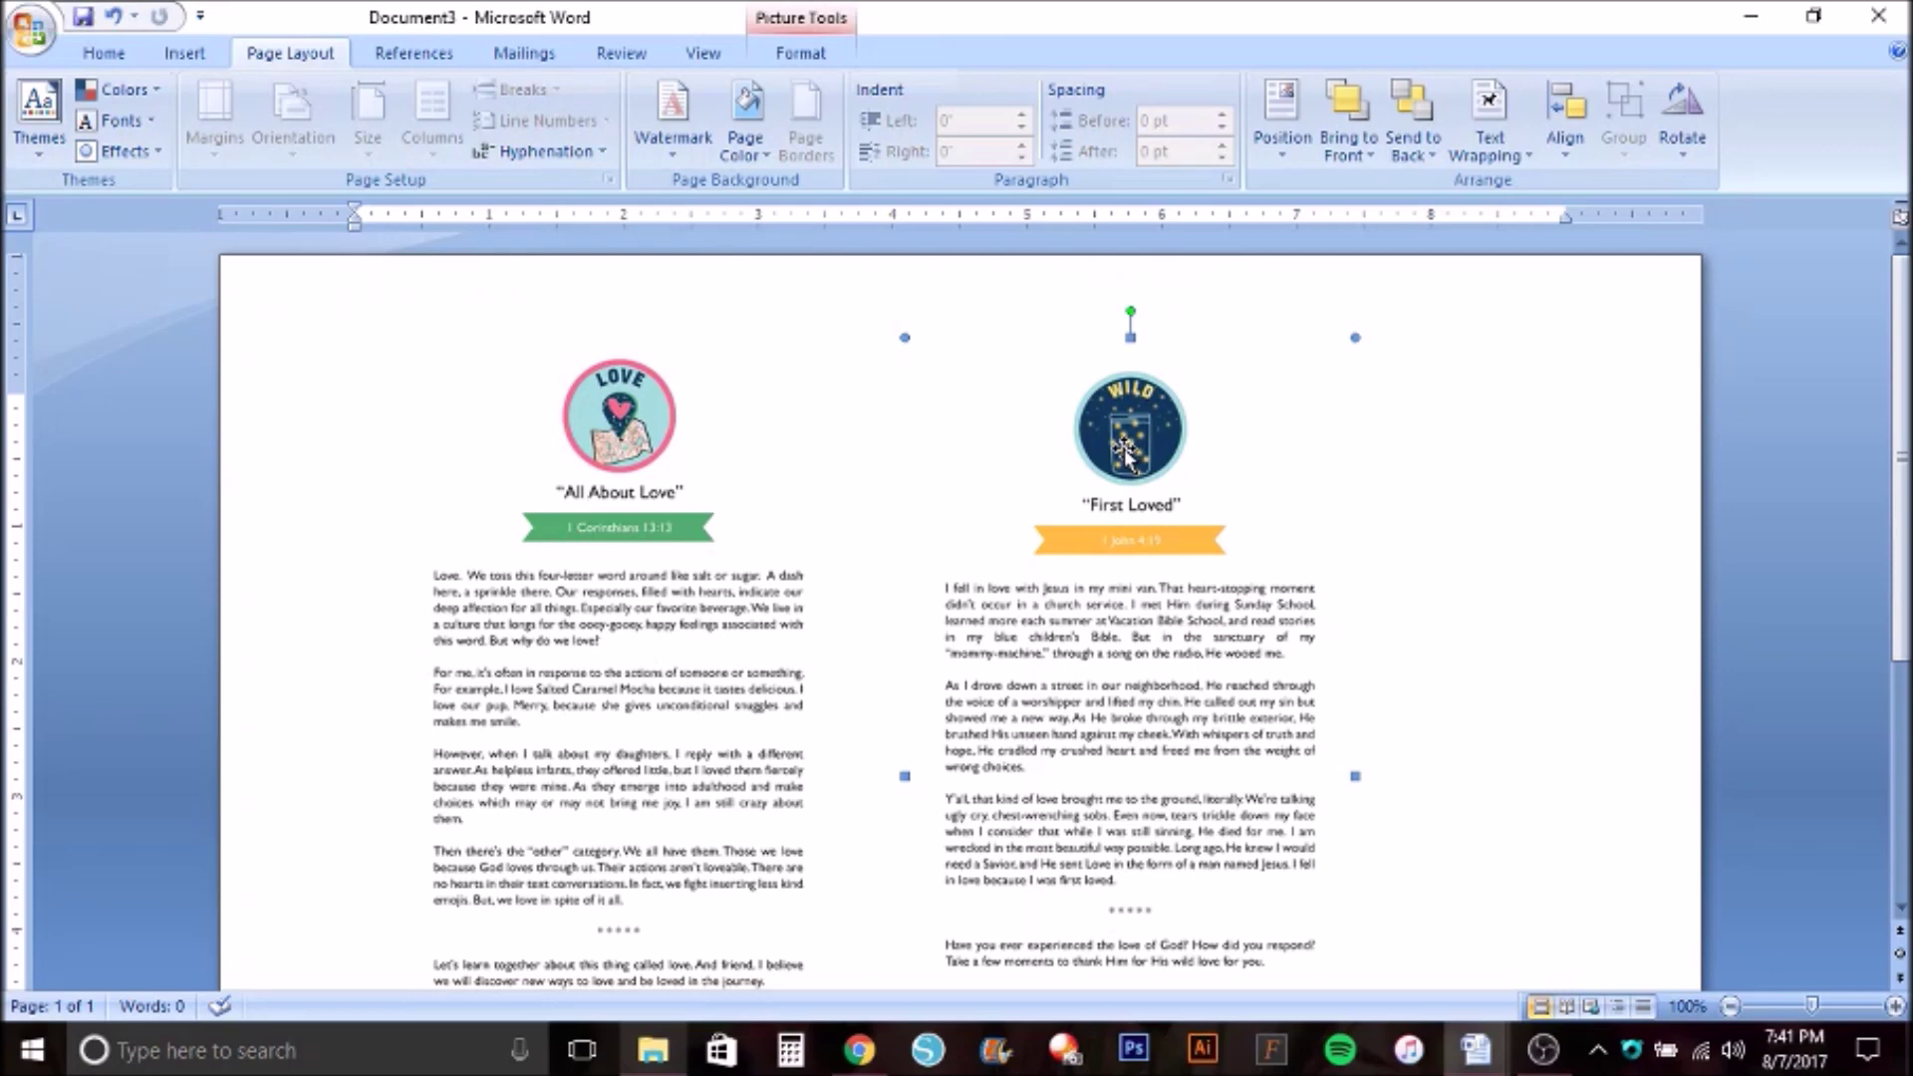
Align the LOVE and WILD pictures with Align Middle and move both up to the page's top edge.
left_click(604, 441, "shift")
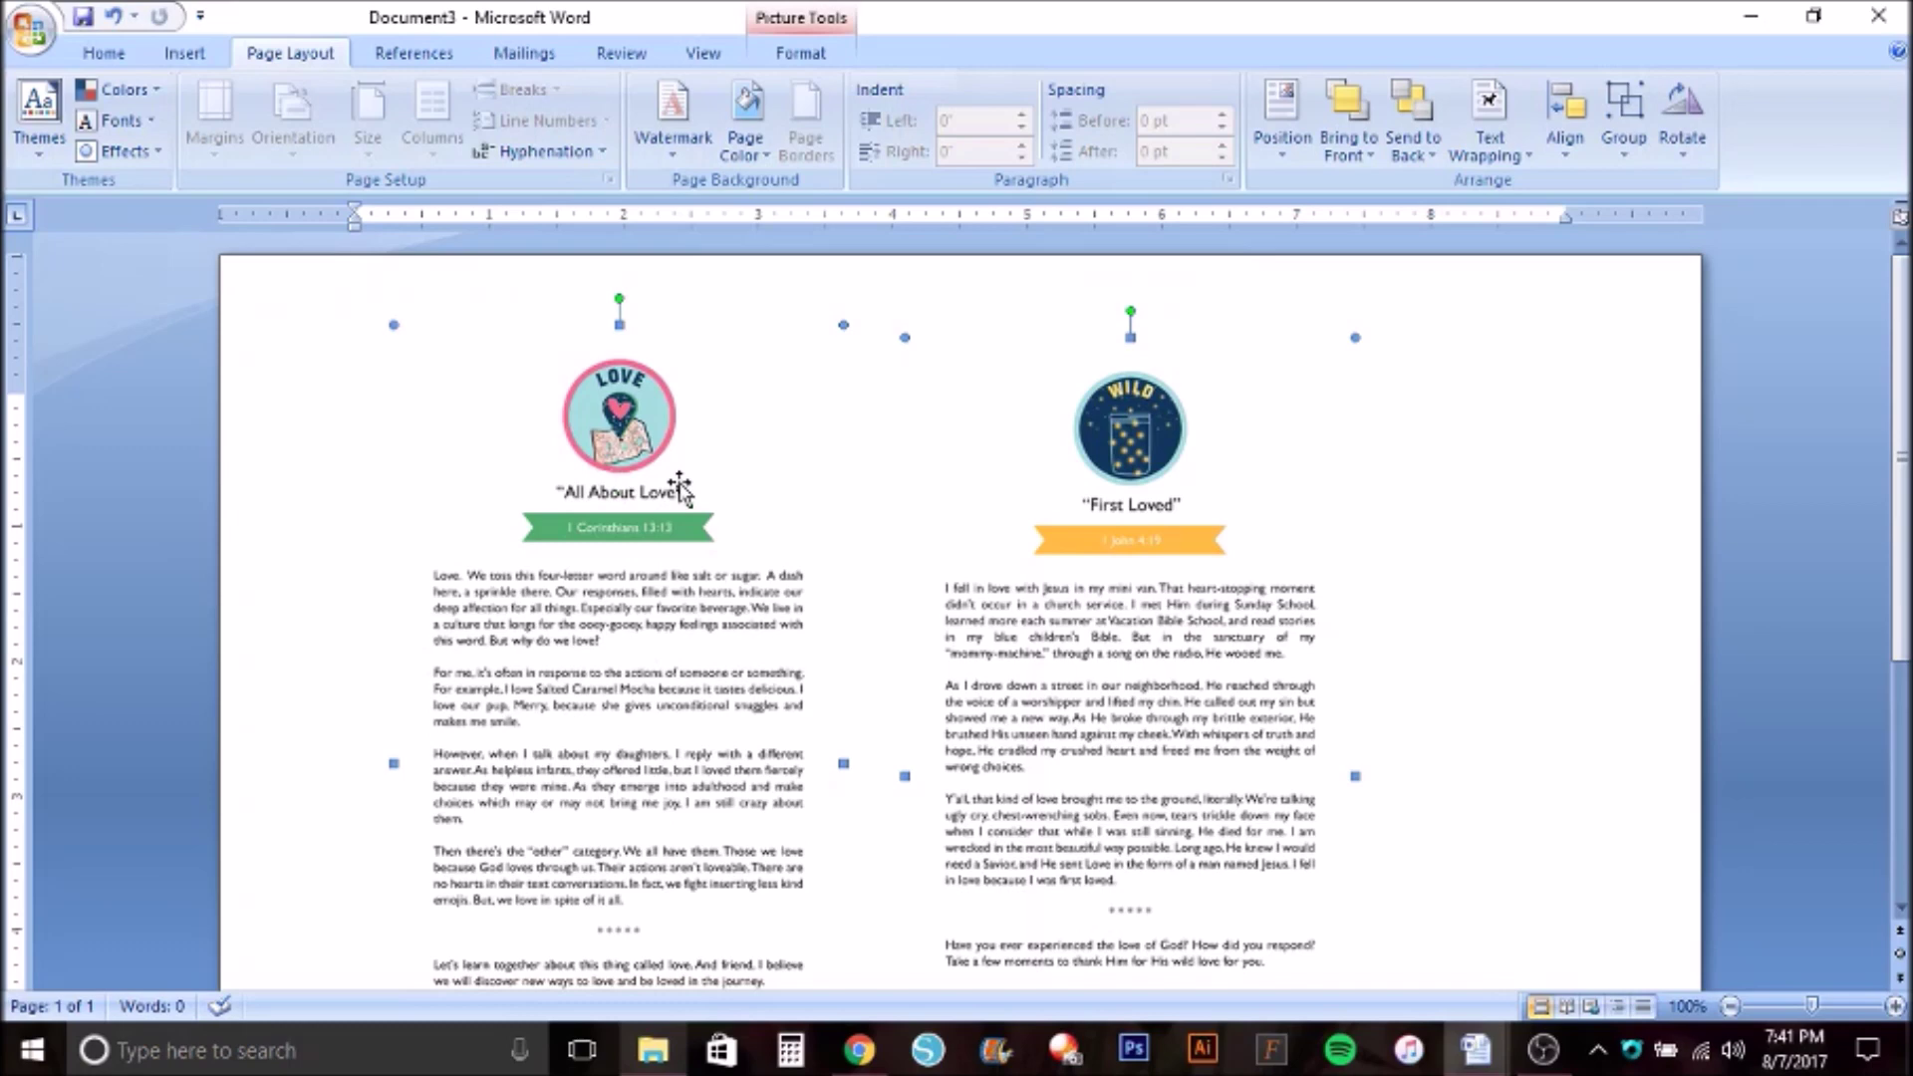
left_click(1572, 138)
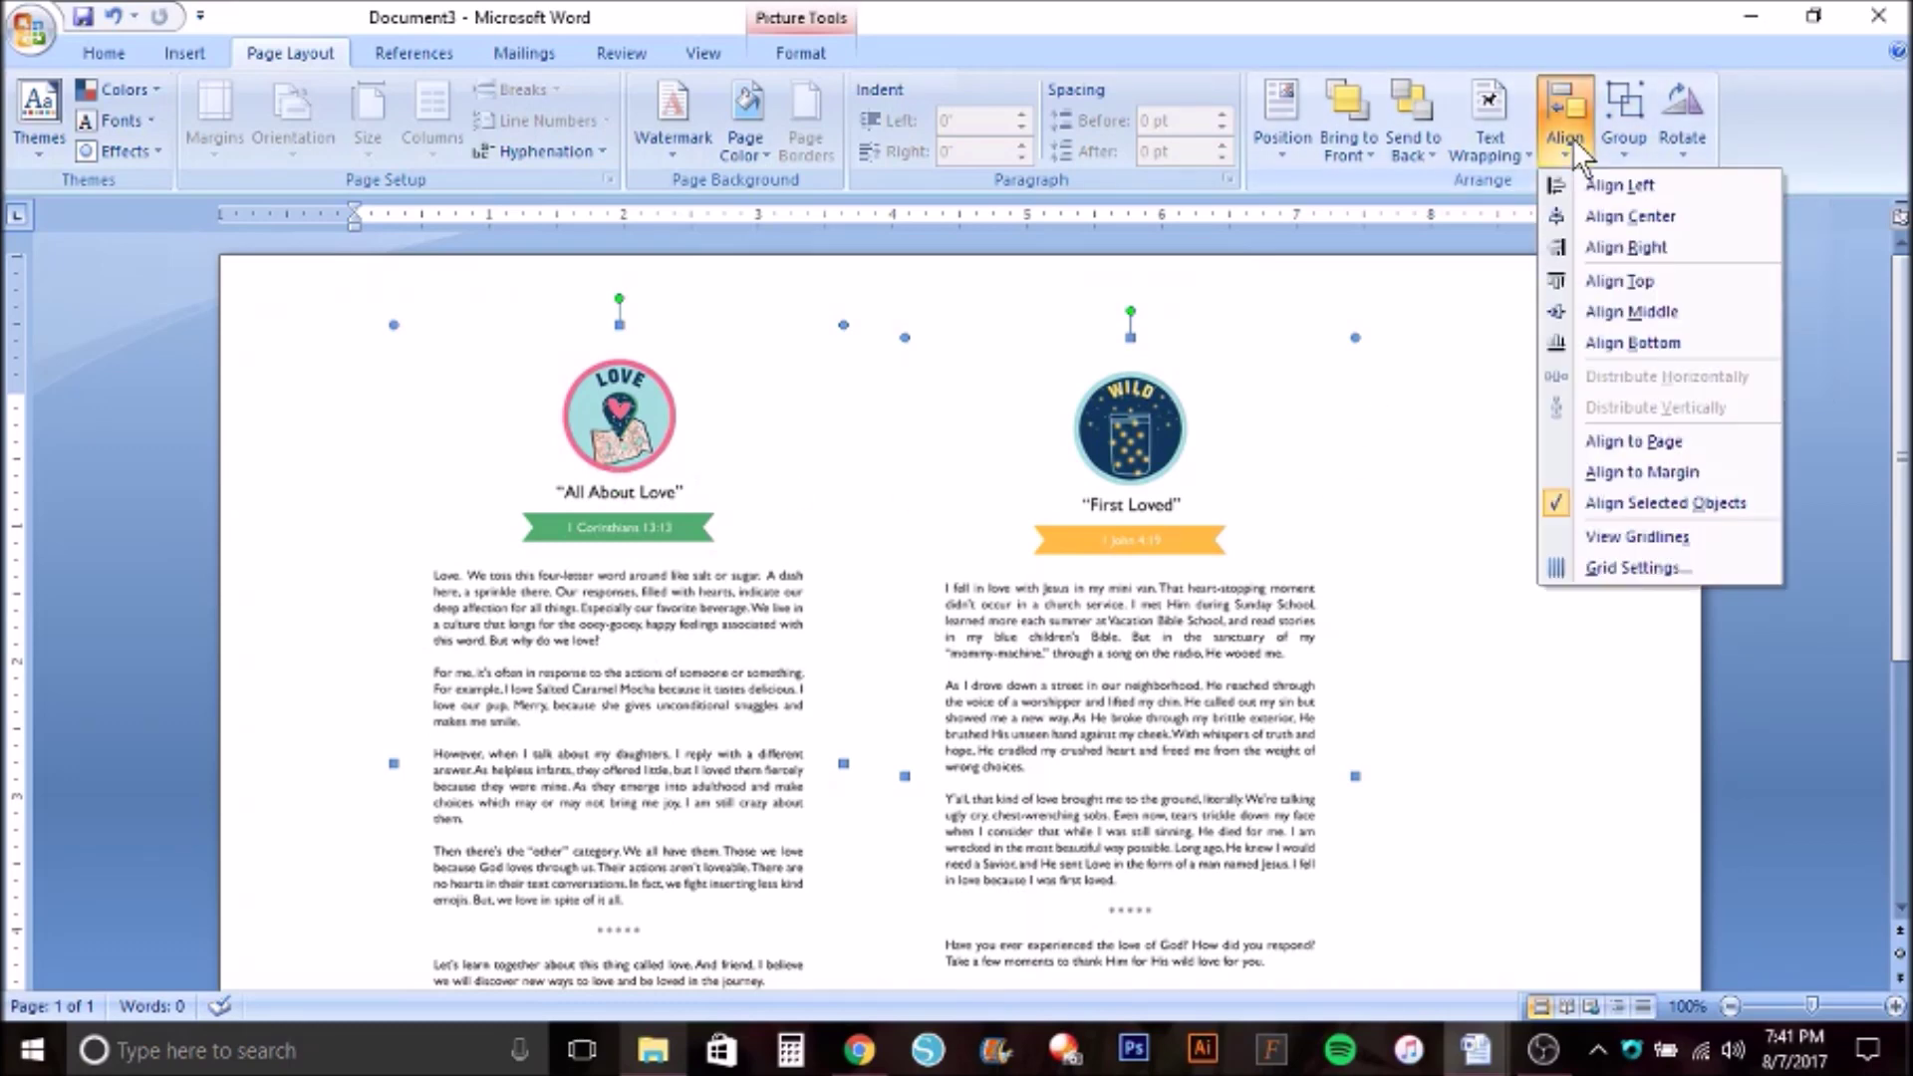
left_click(1607, 311)
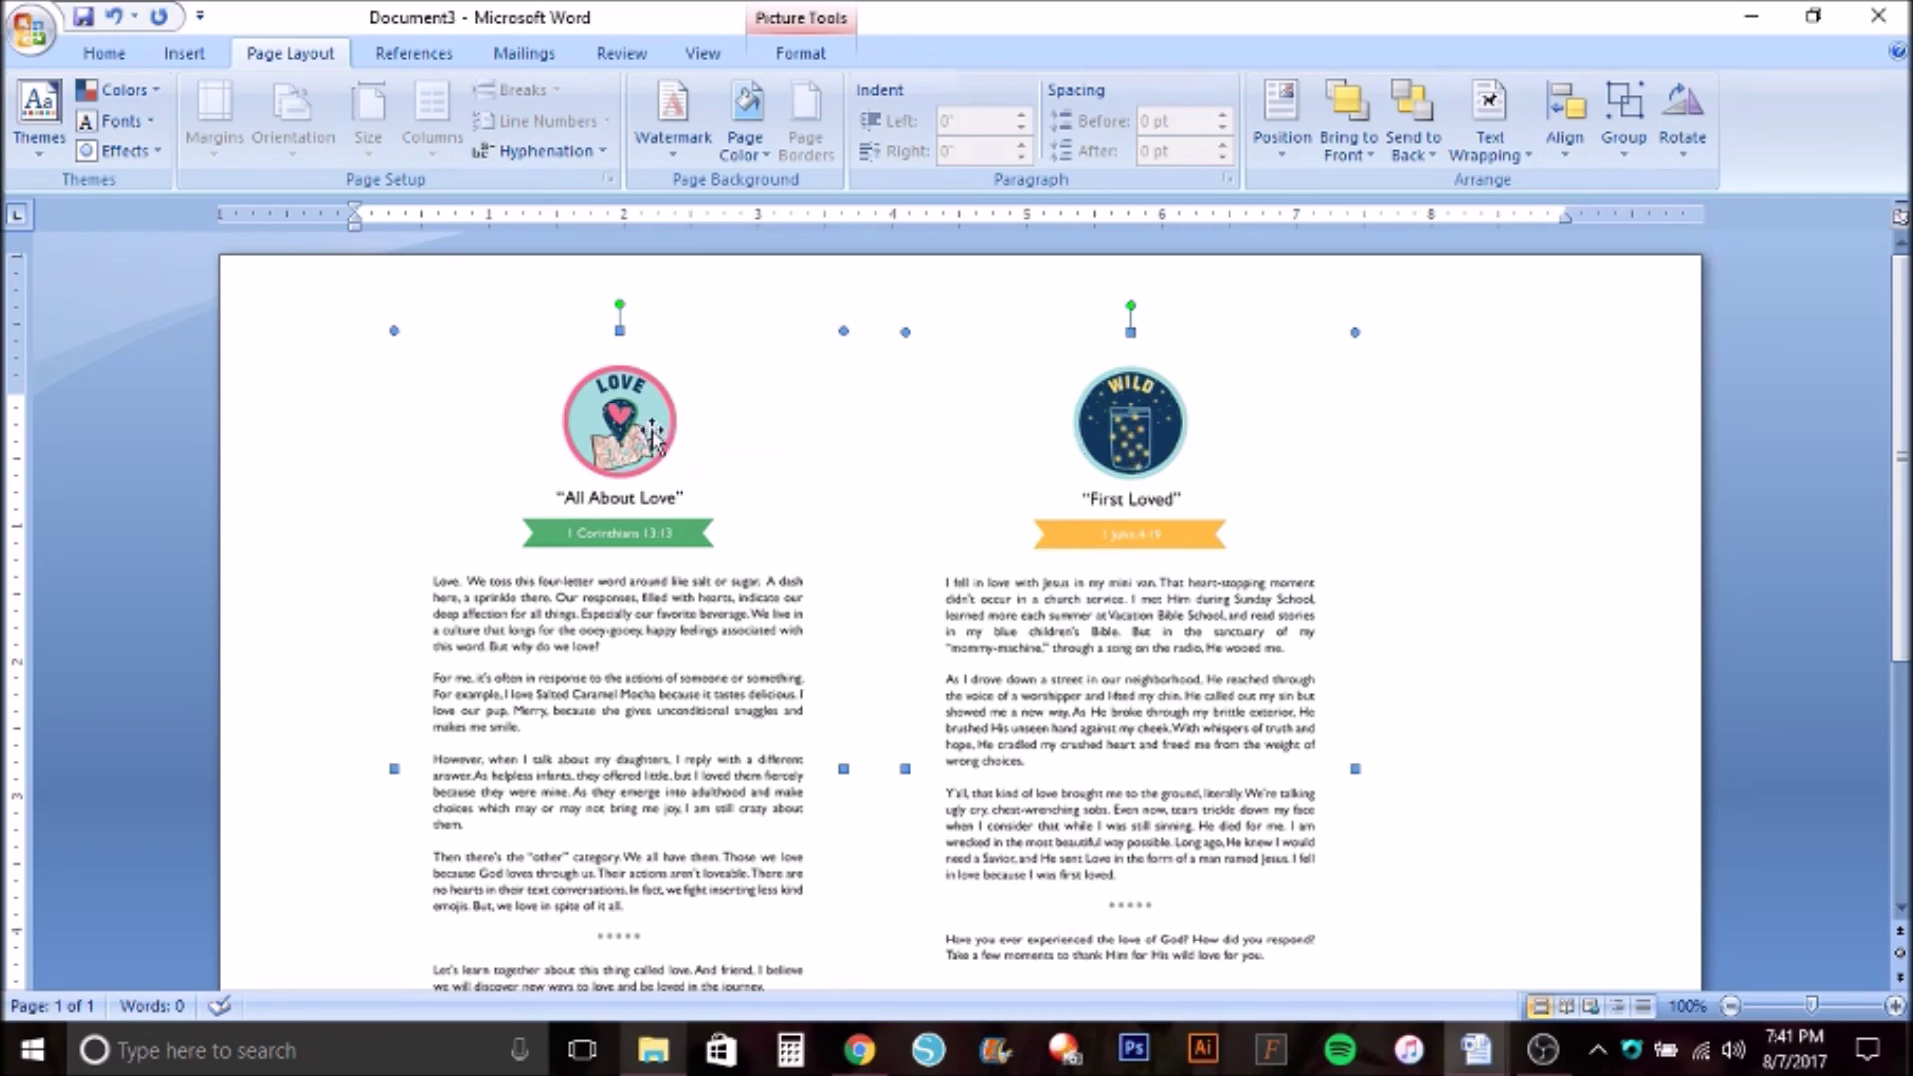
left_click_drag(650, 429, 707, 356)
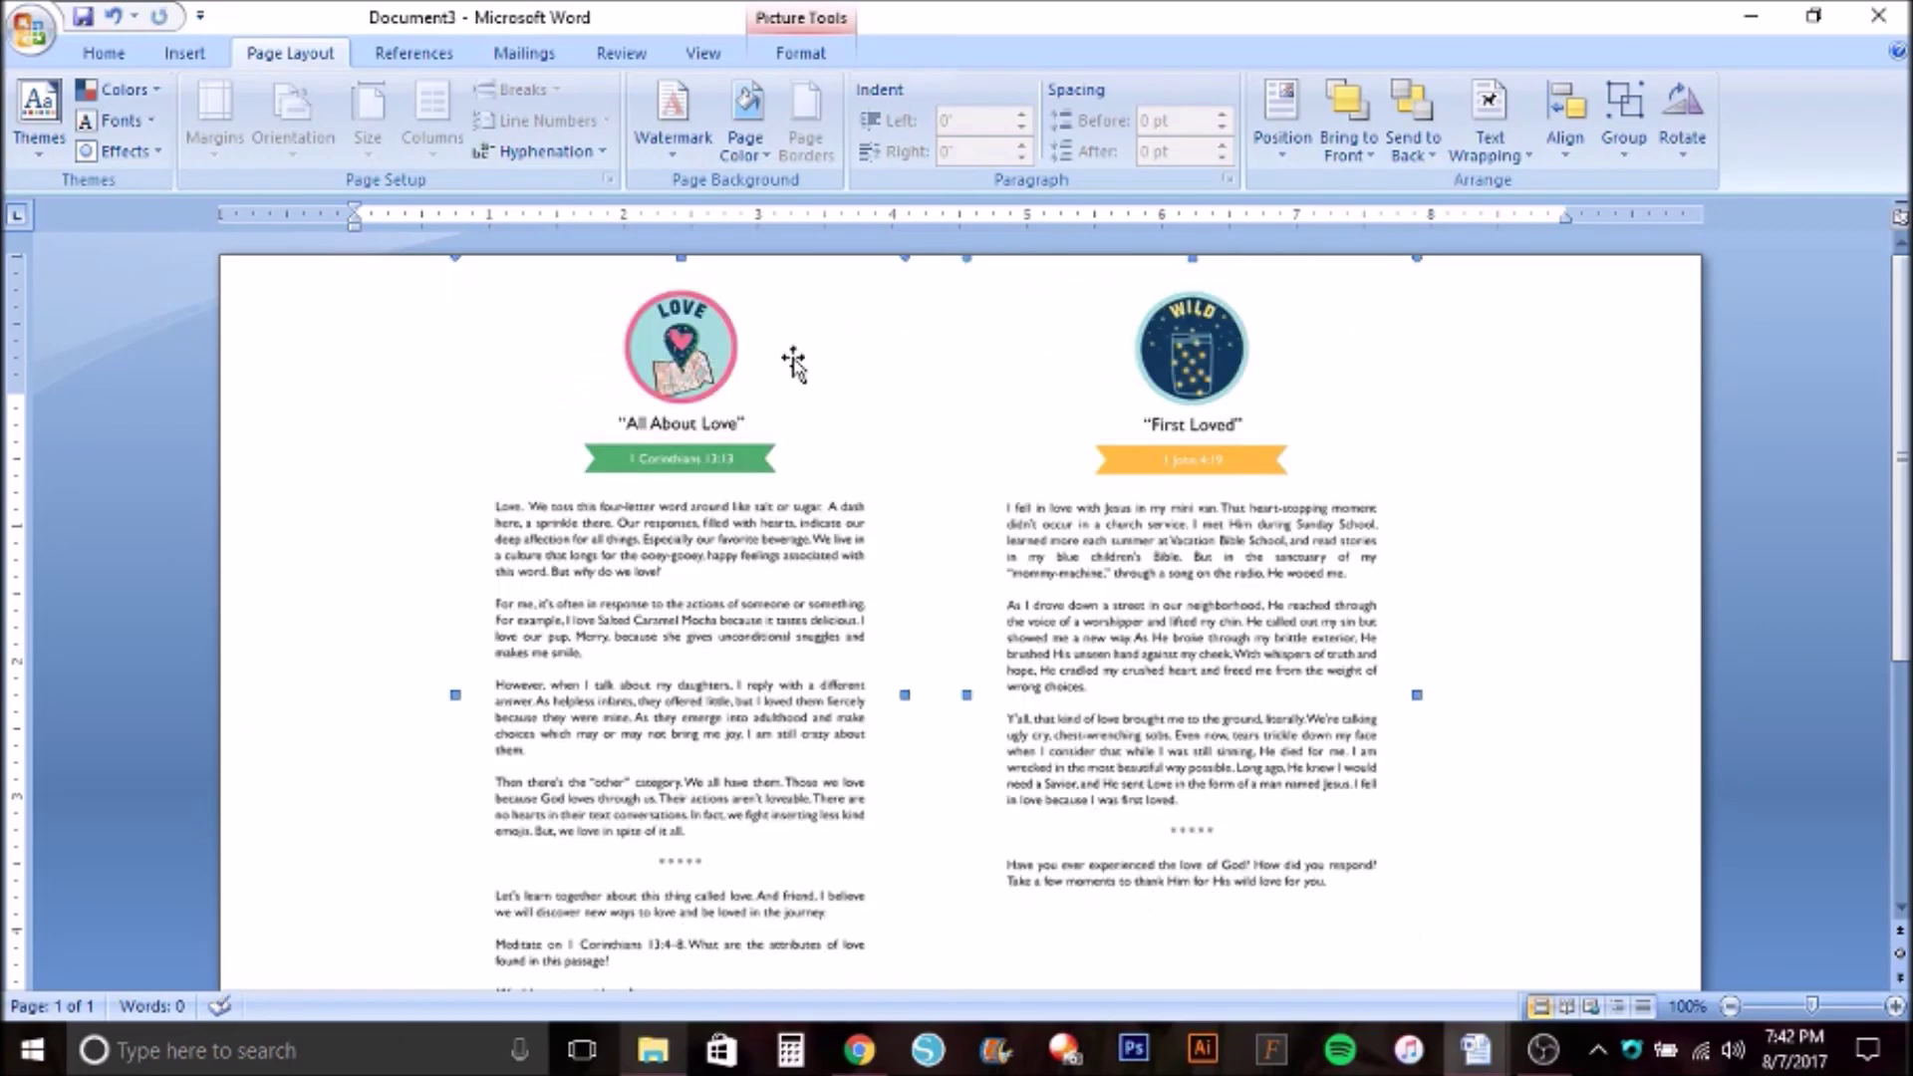
Enlarge both selected pictures proportionally until they reach almost to the page's bottom edge.
scroll(1133, 658, "down", 1)
scroll(1132, 658, "down", 5)
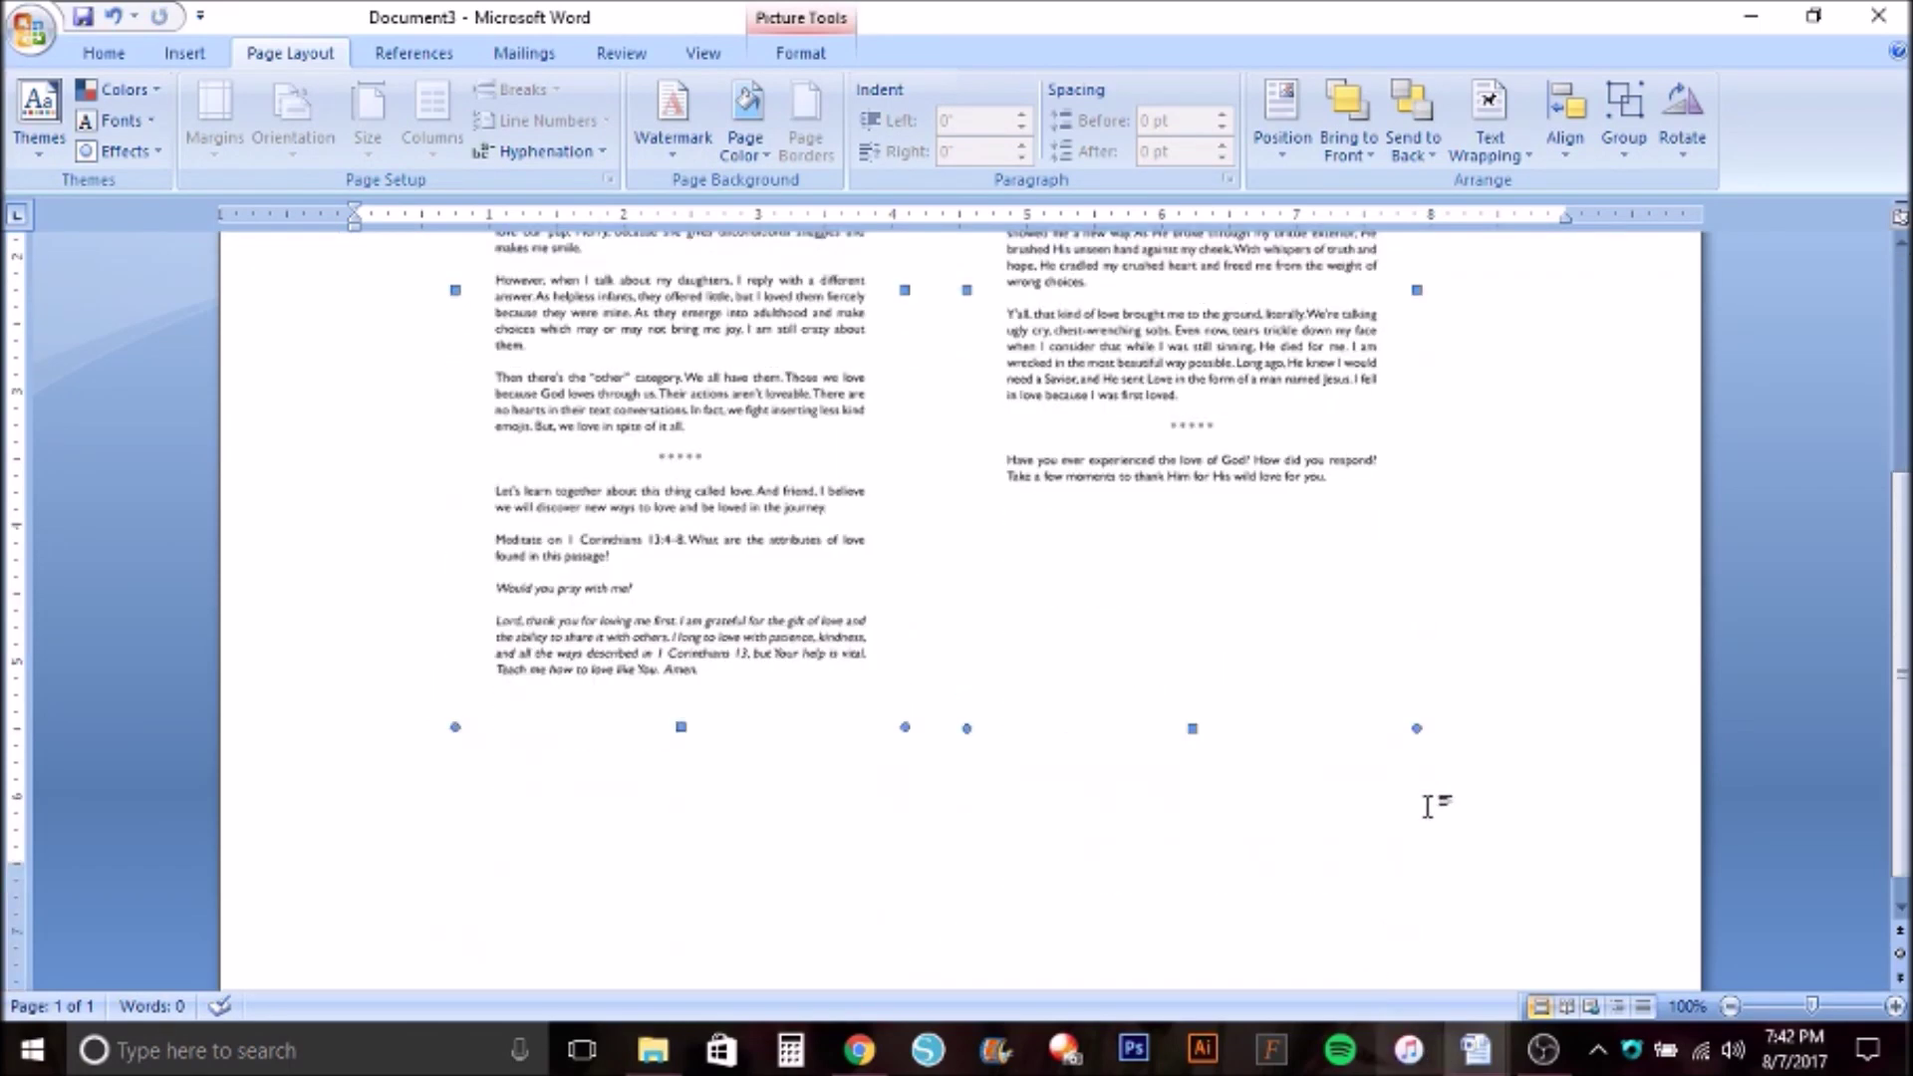
left_click_drag(1421, 728, 1541, 879)
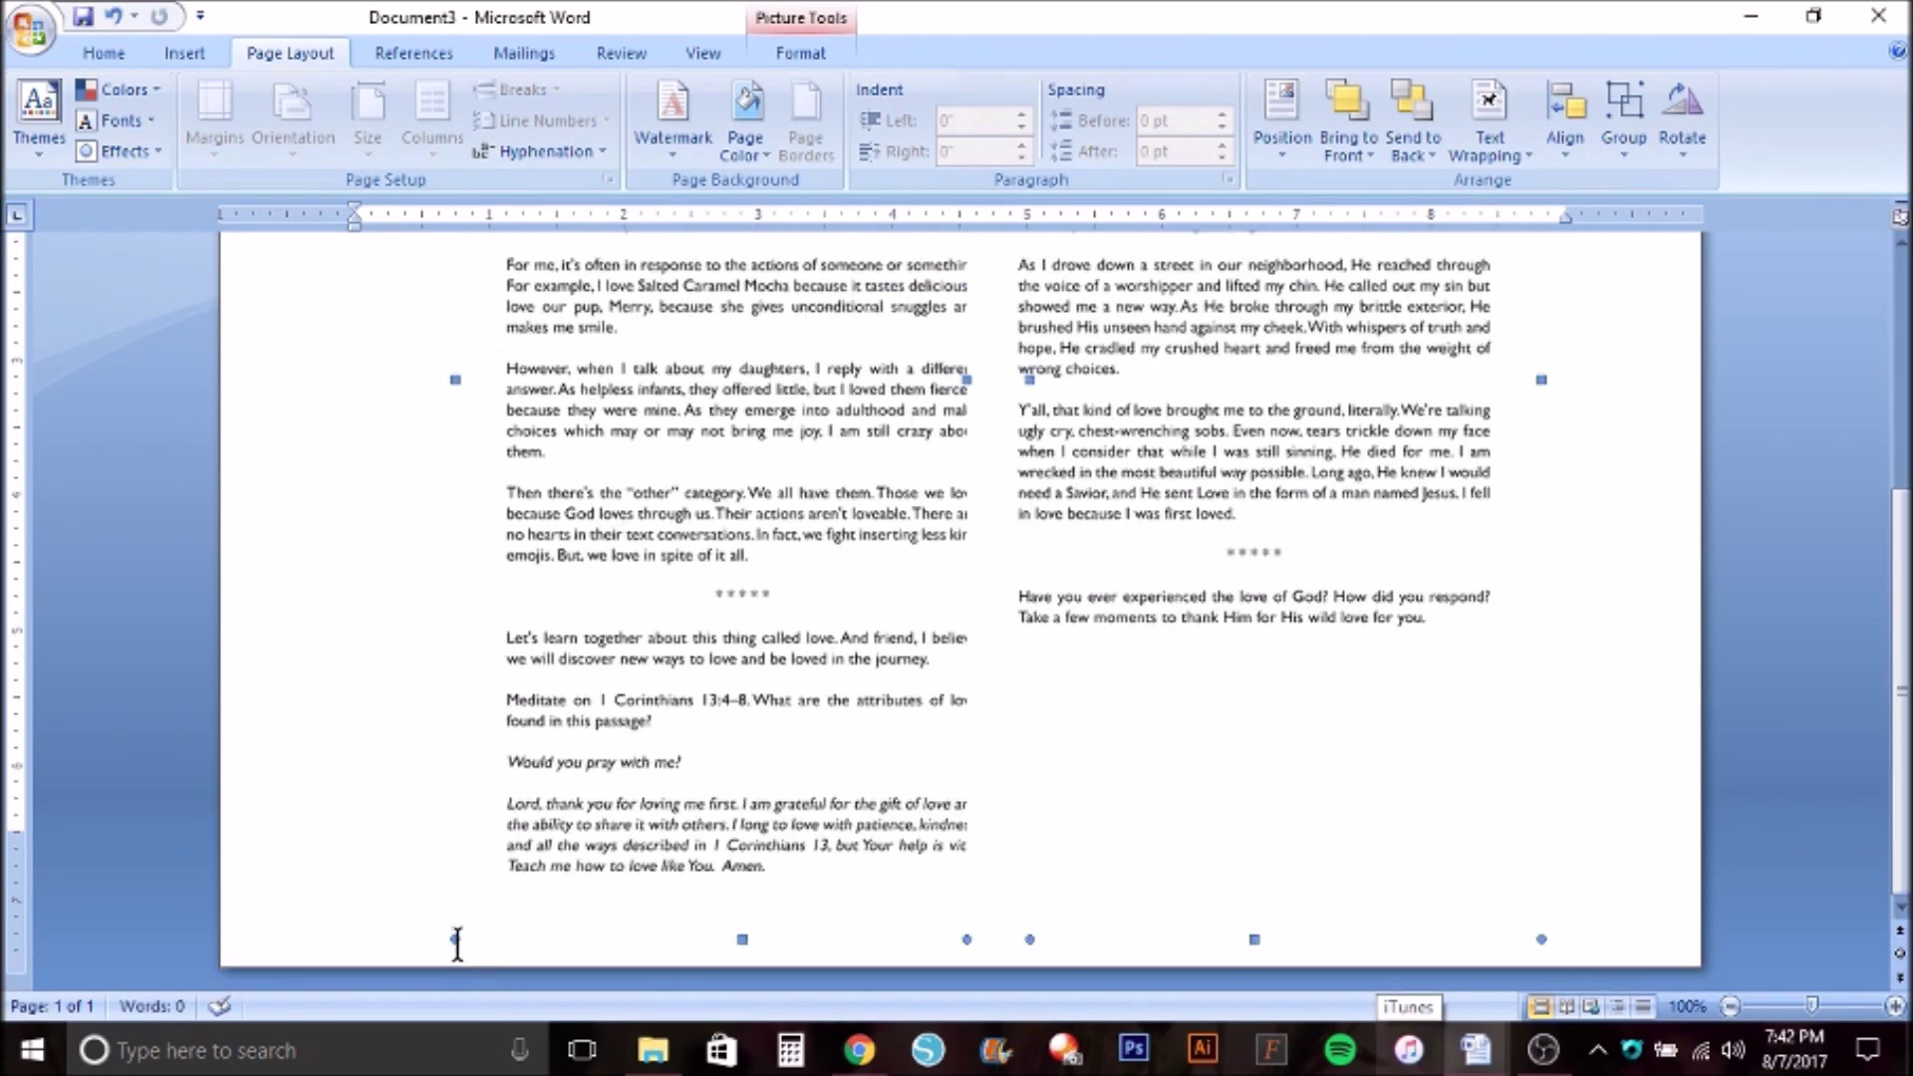
left_click_drag(456, 940, 442, 953)
scroll(892, 862, "up", 7)
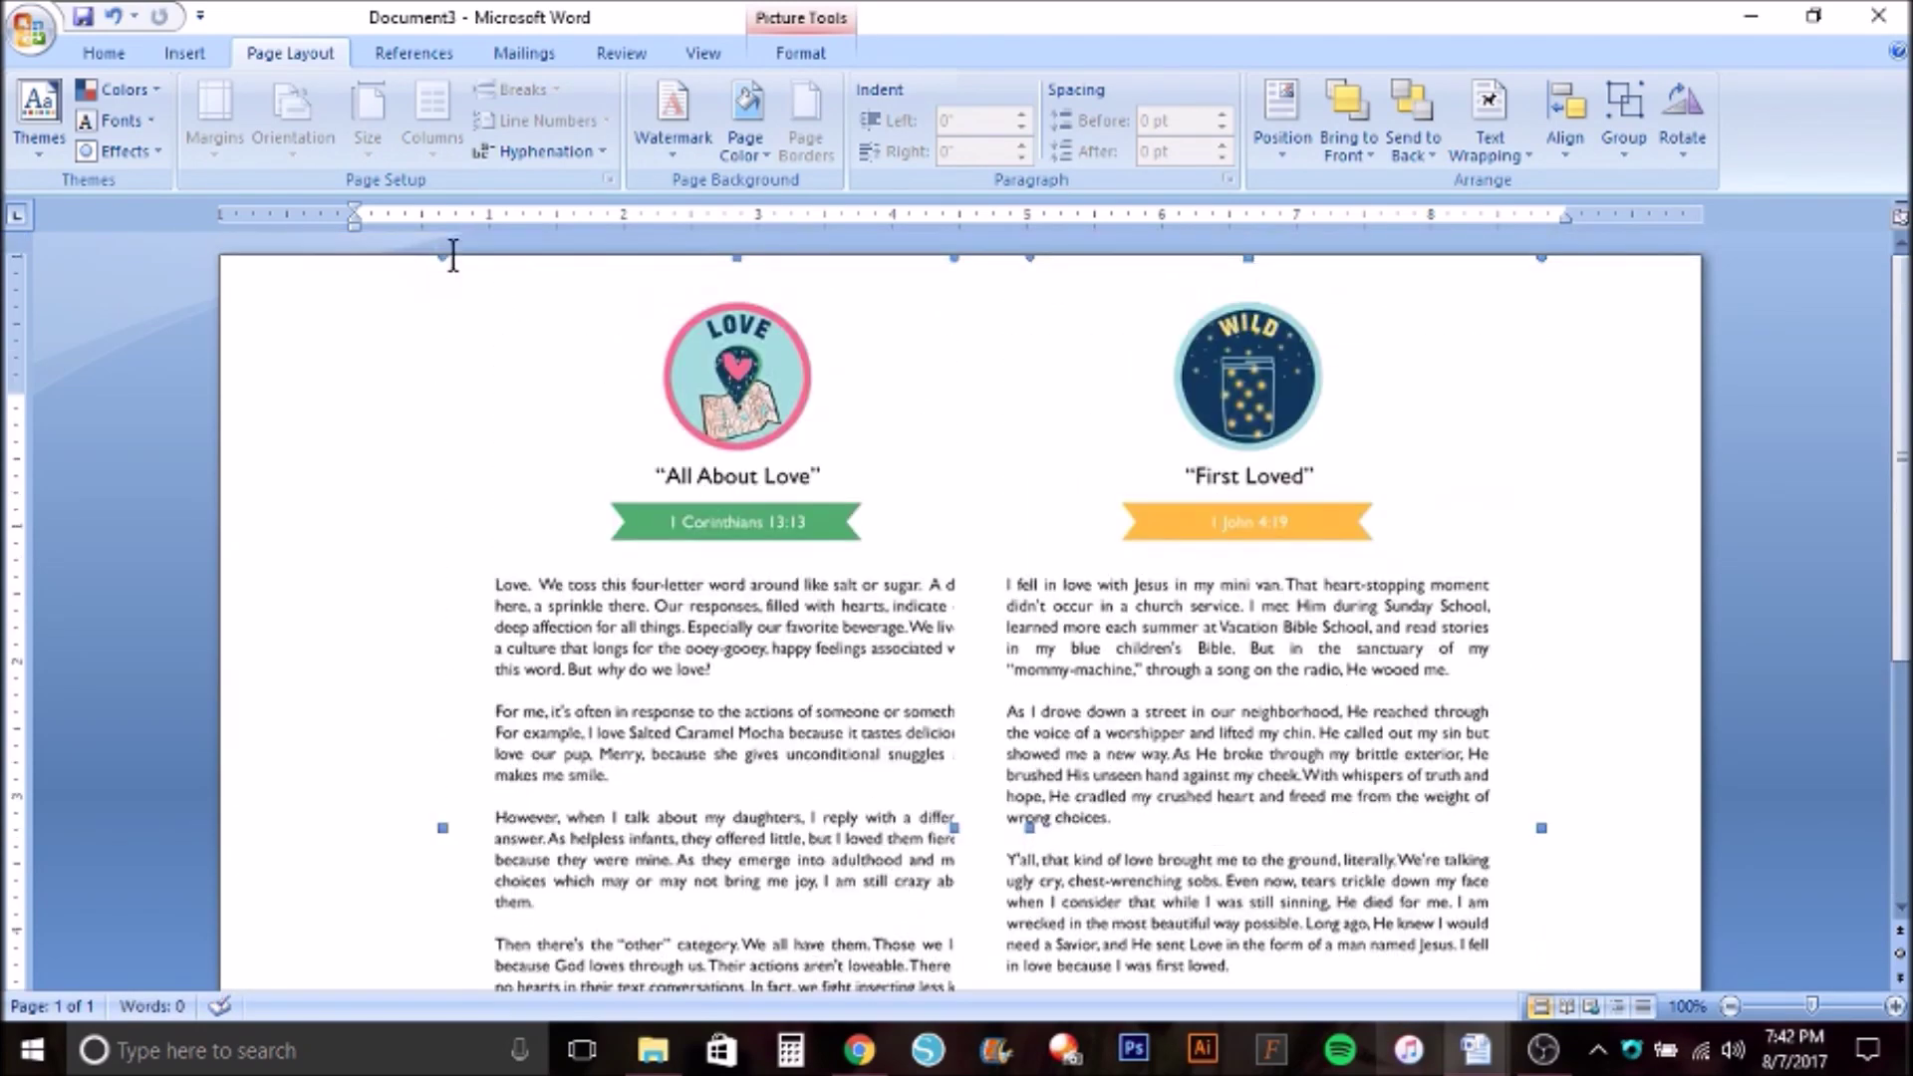
left_click_drag(443, 257, 443, 259)
Shift both pictures left, and spread them apart horizontally so they no longer overlap, checking the whole page.
left_click_drag(1270, 378, 1235, 371)
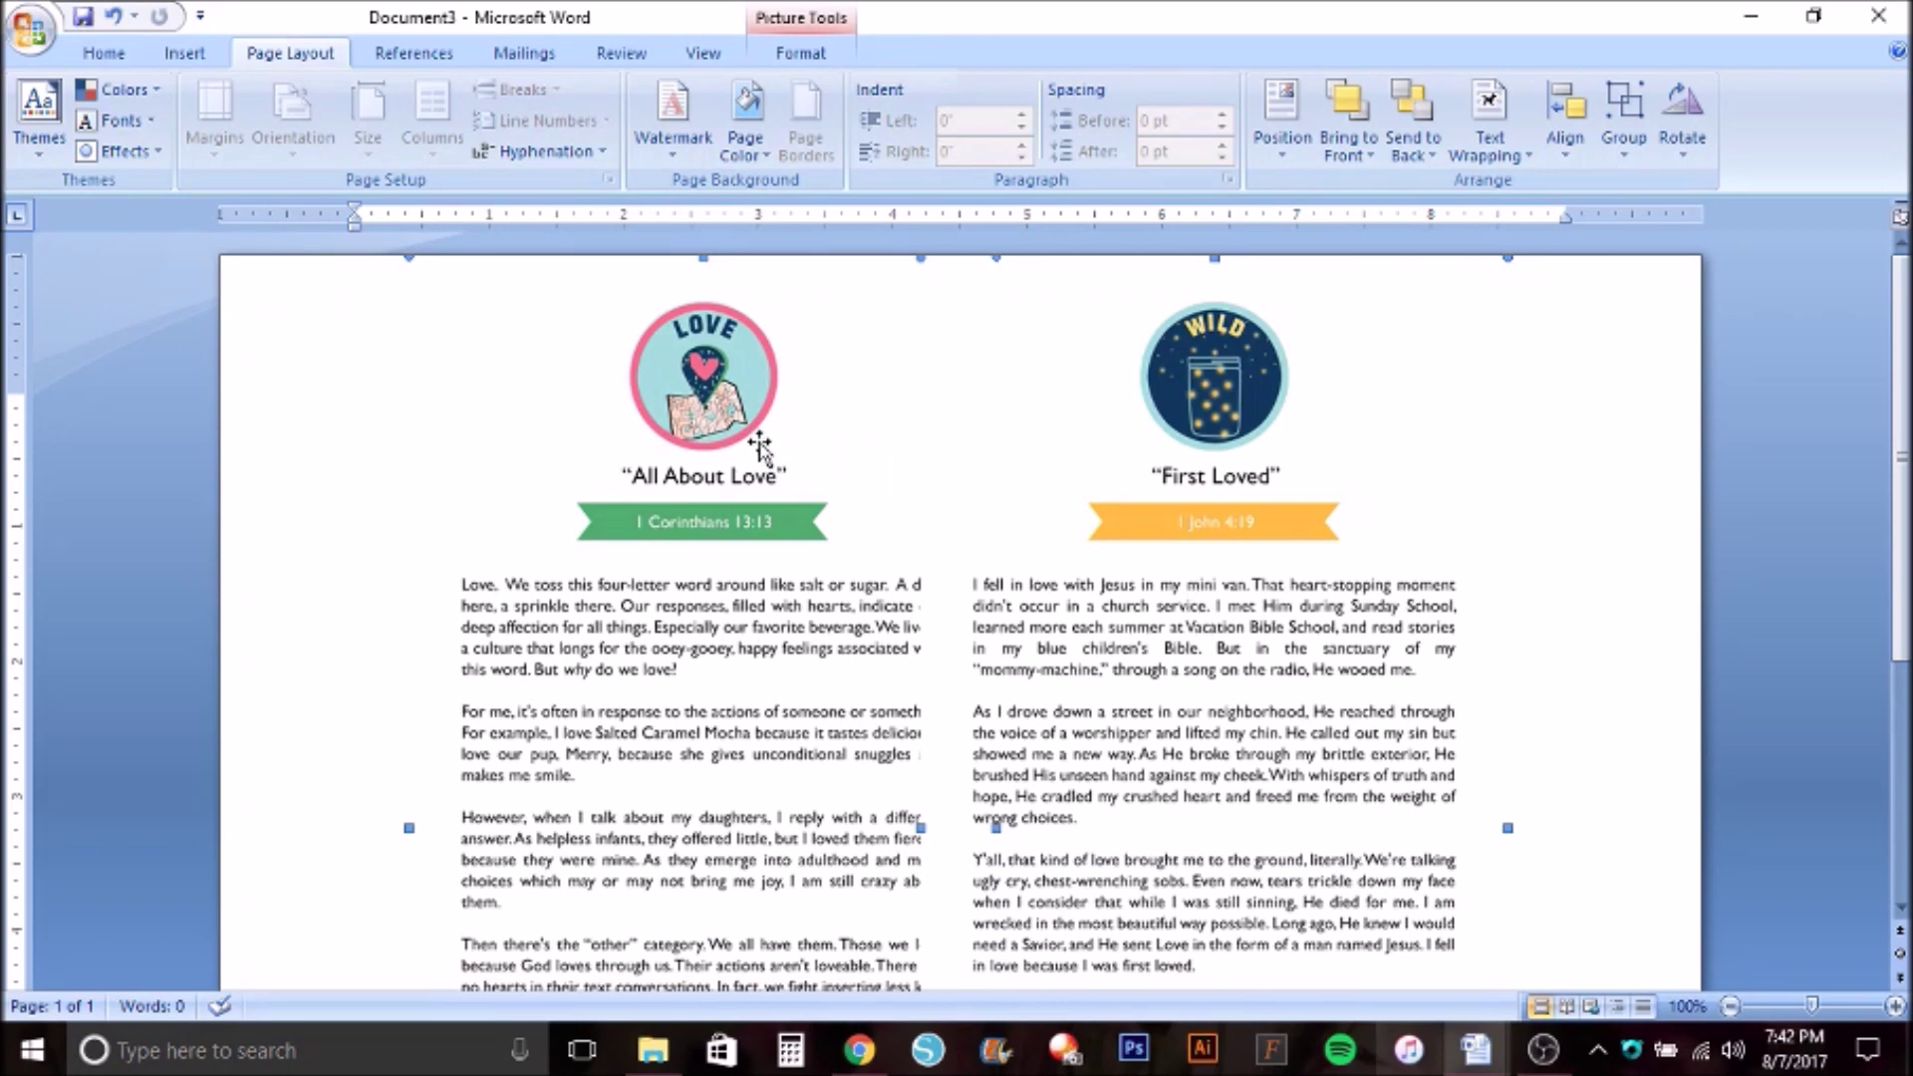
left_click(434, 496)
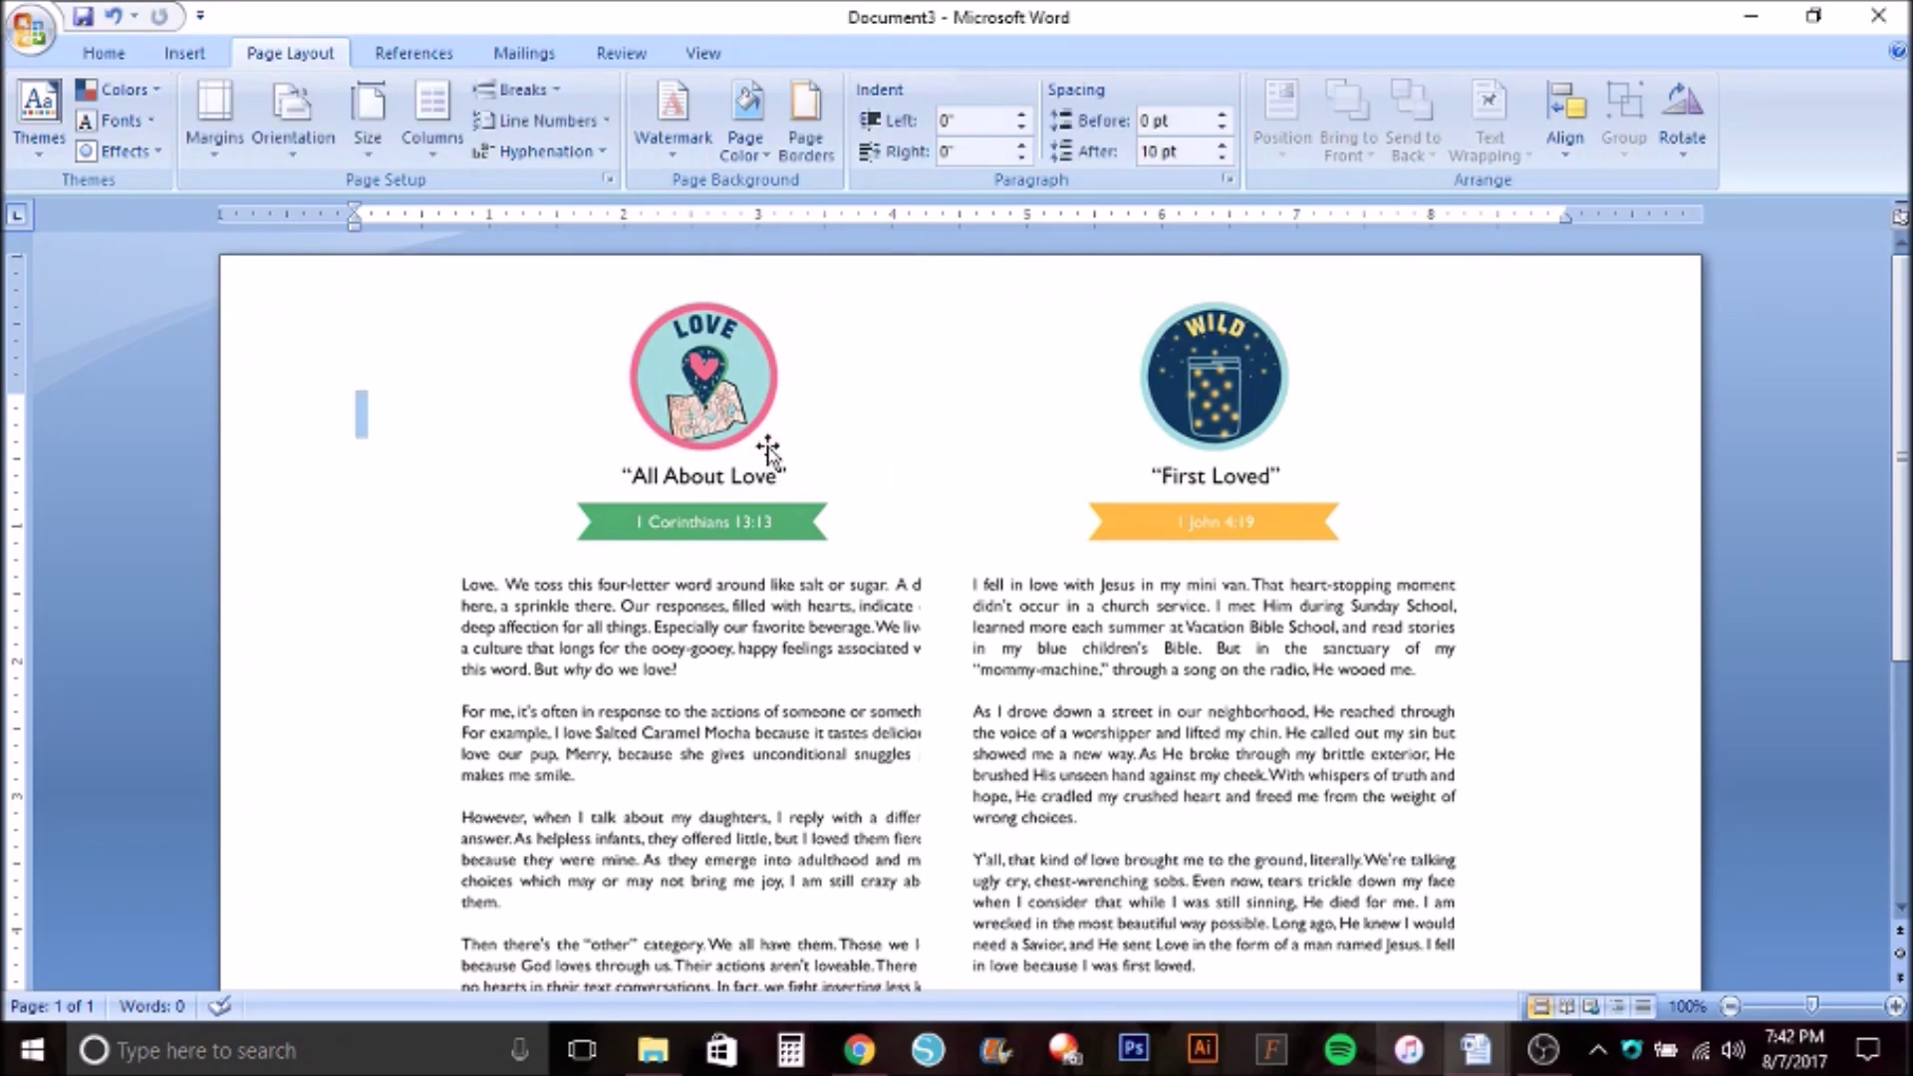
left_click(737, 411)
left_click_drag(725, 409, 709, 409)
left_click_drag(1185, 410, 1235, 404)
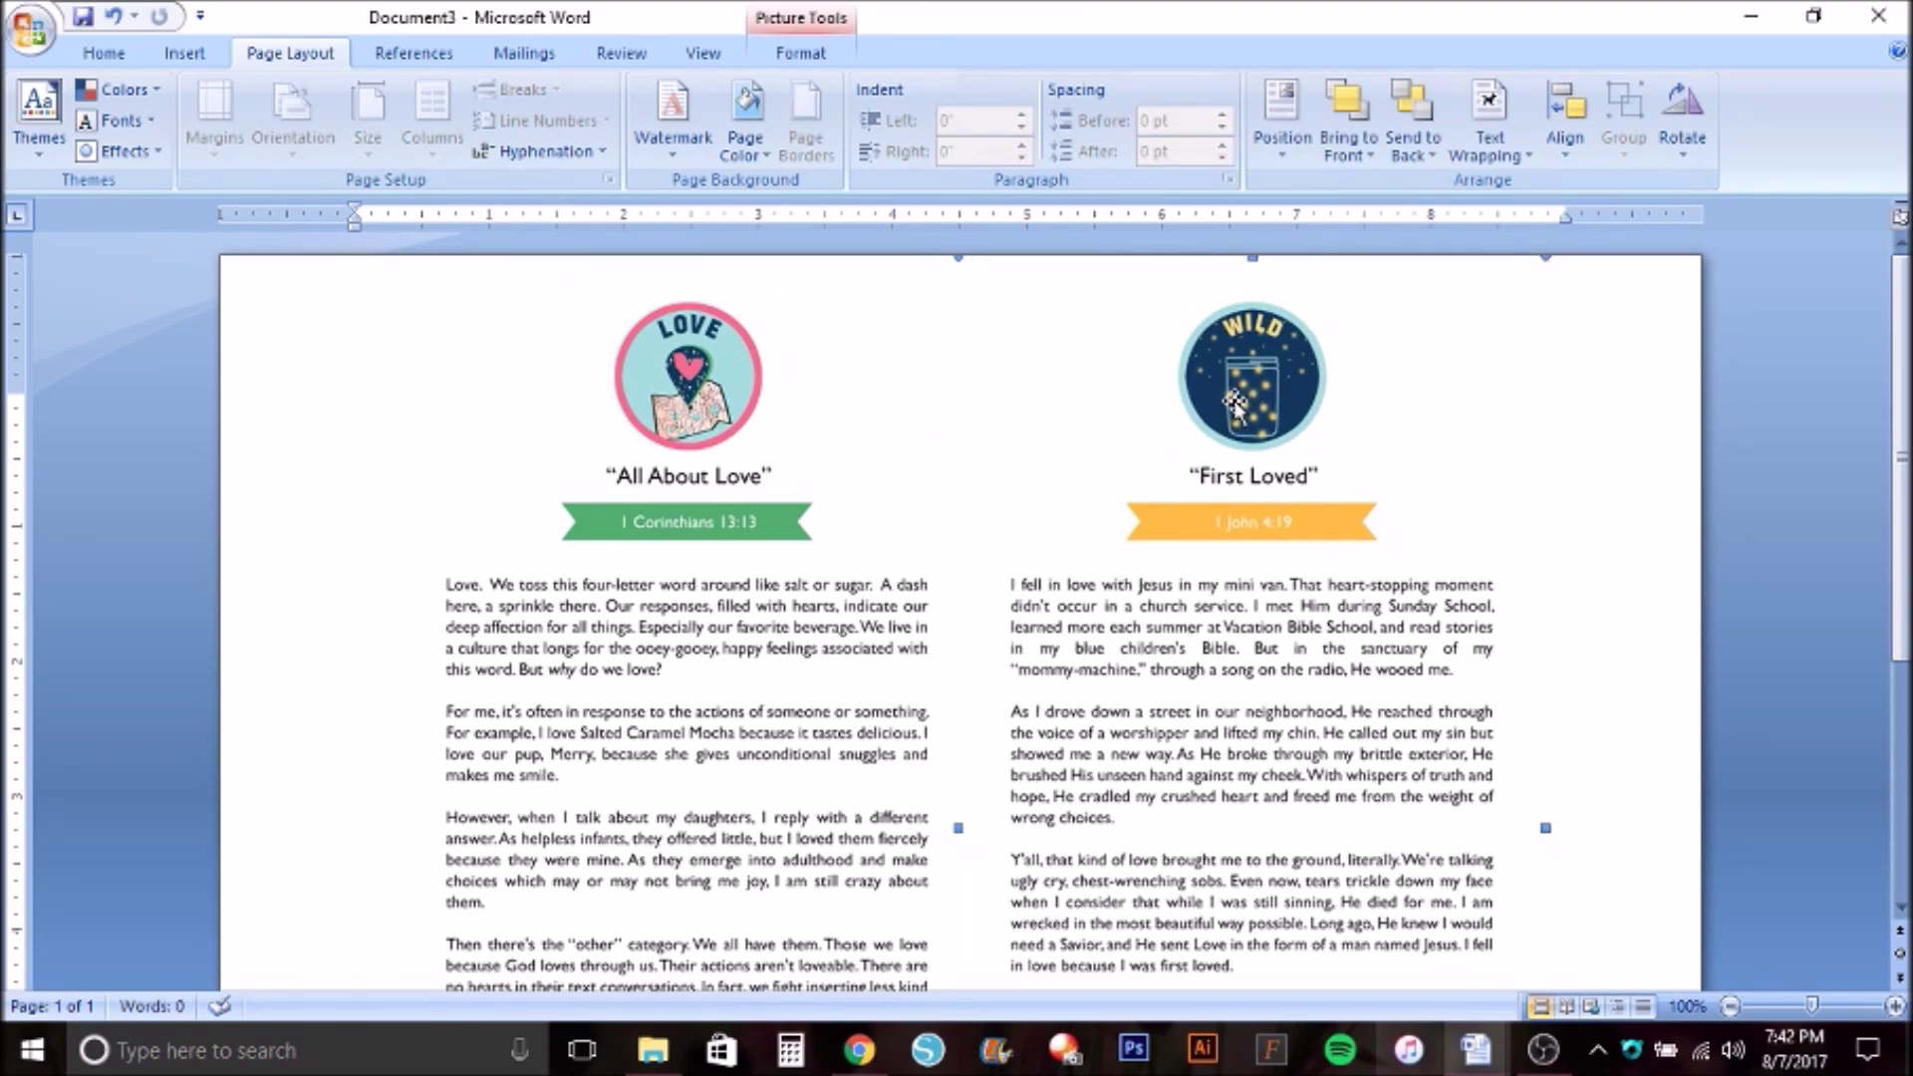
left_click(1557, 473)
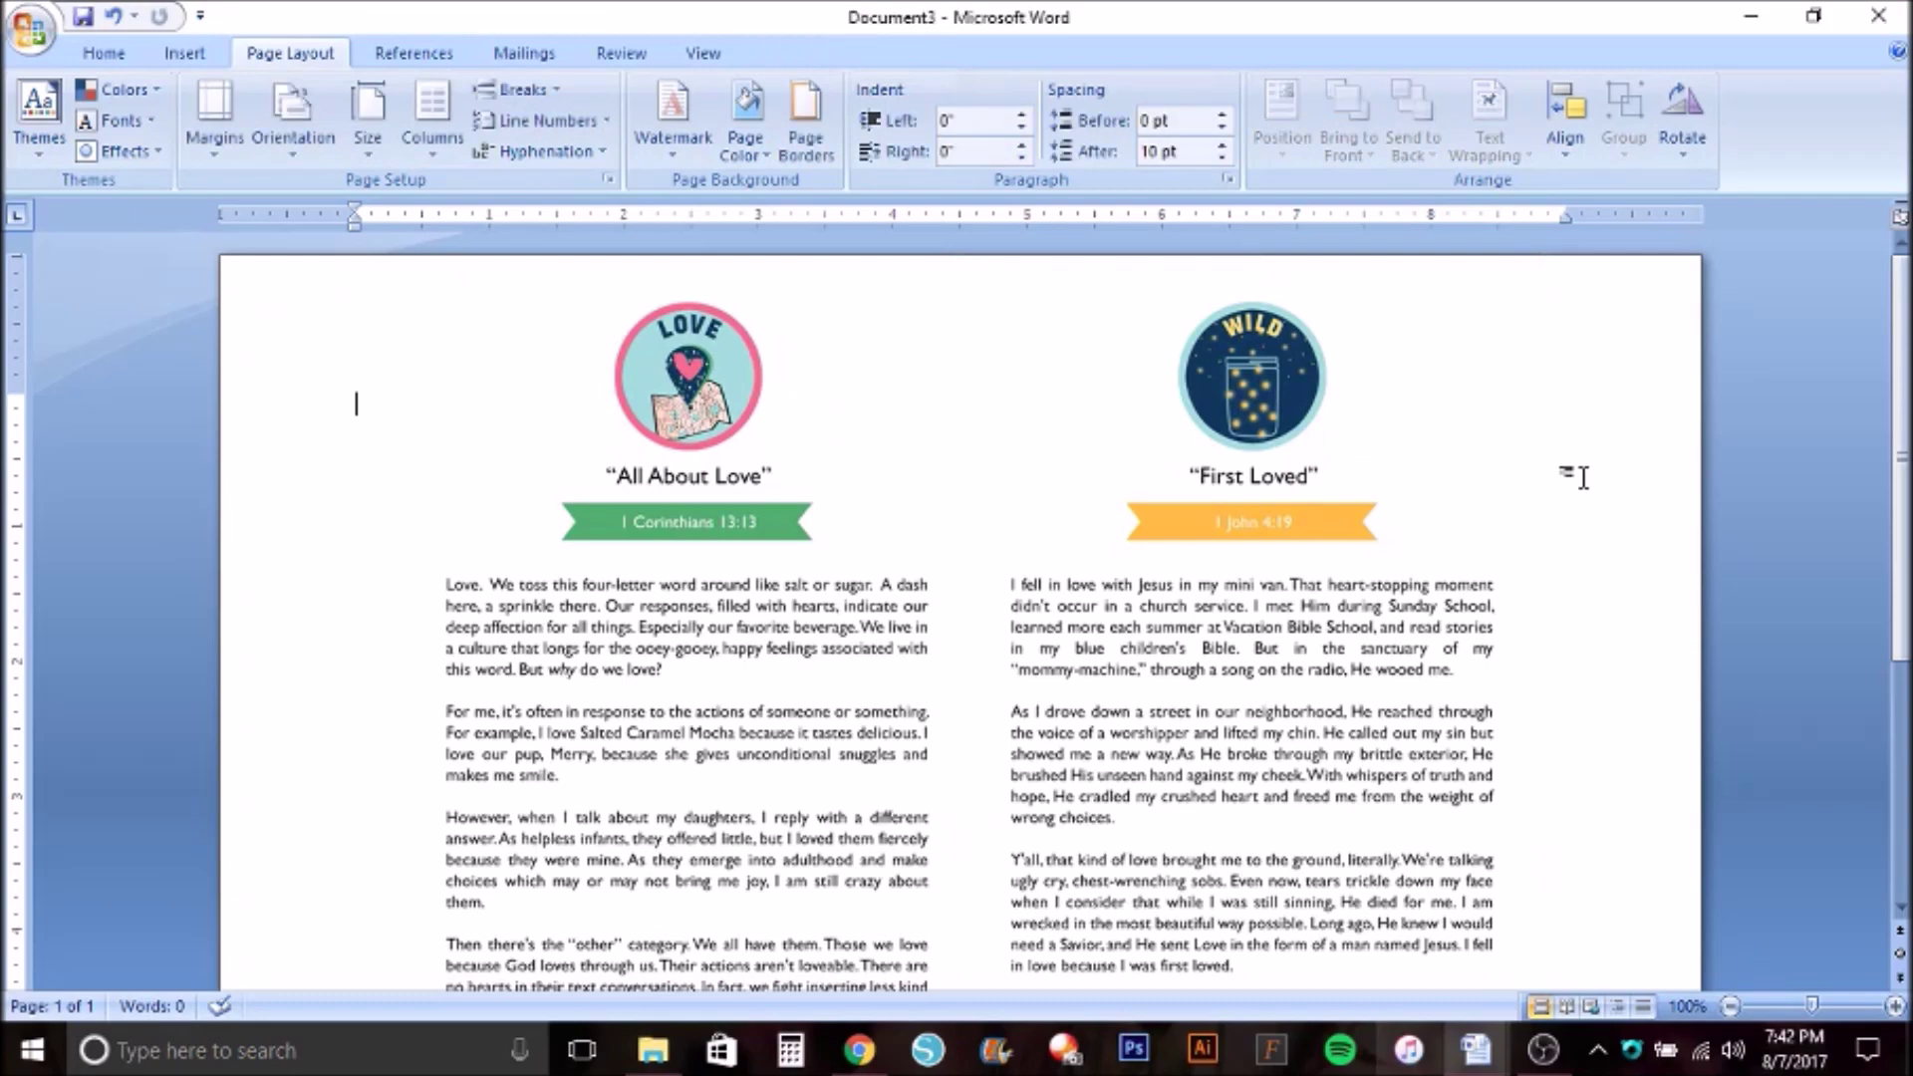
scroll(1388, 618, "down", 5)
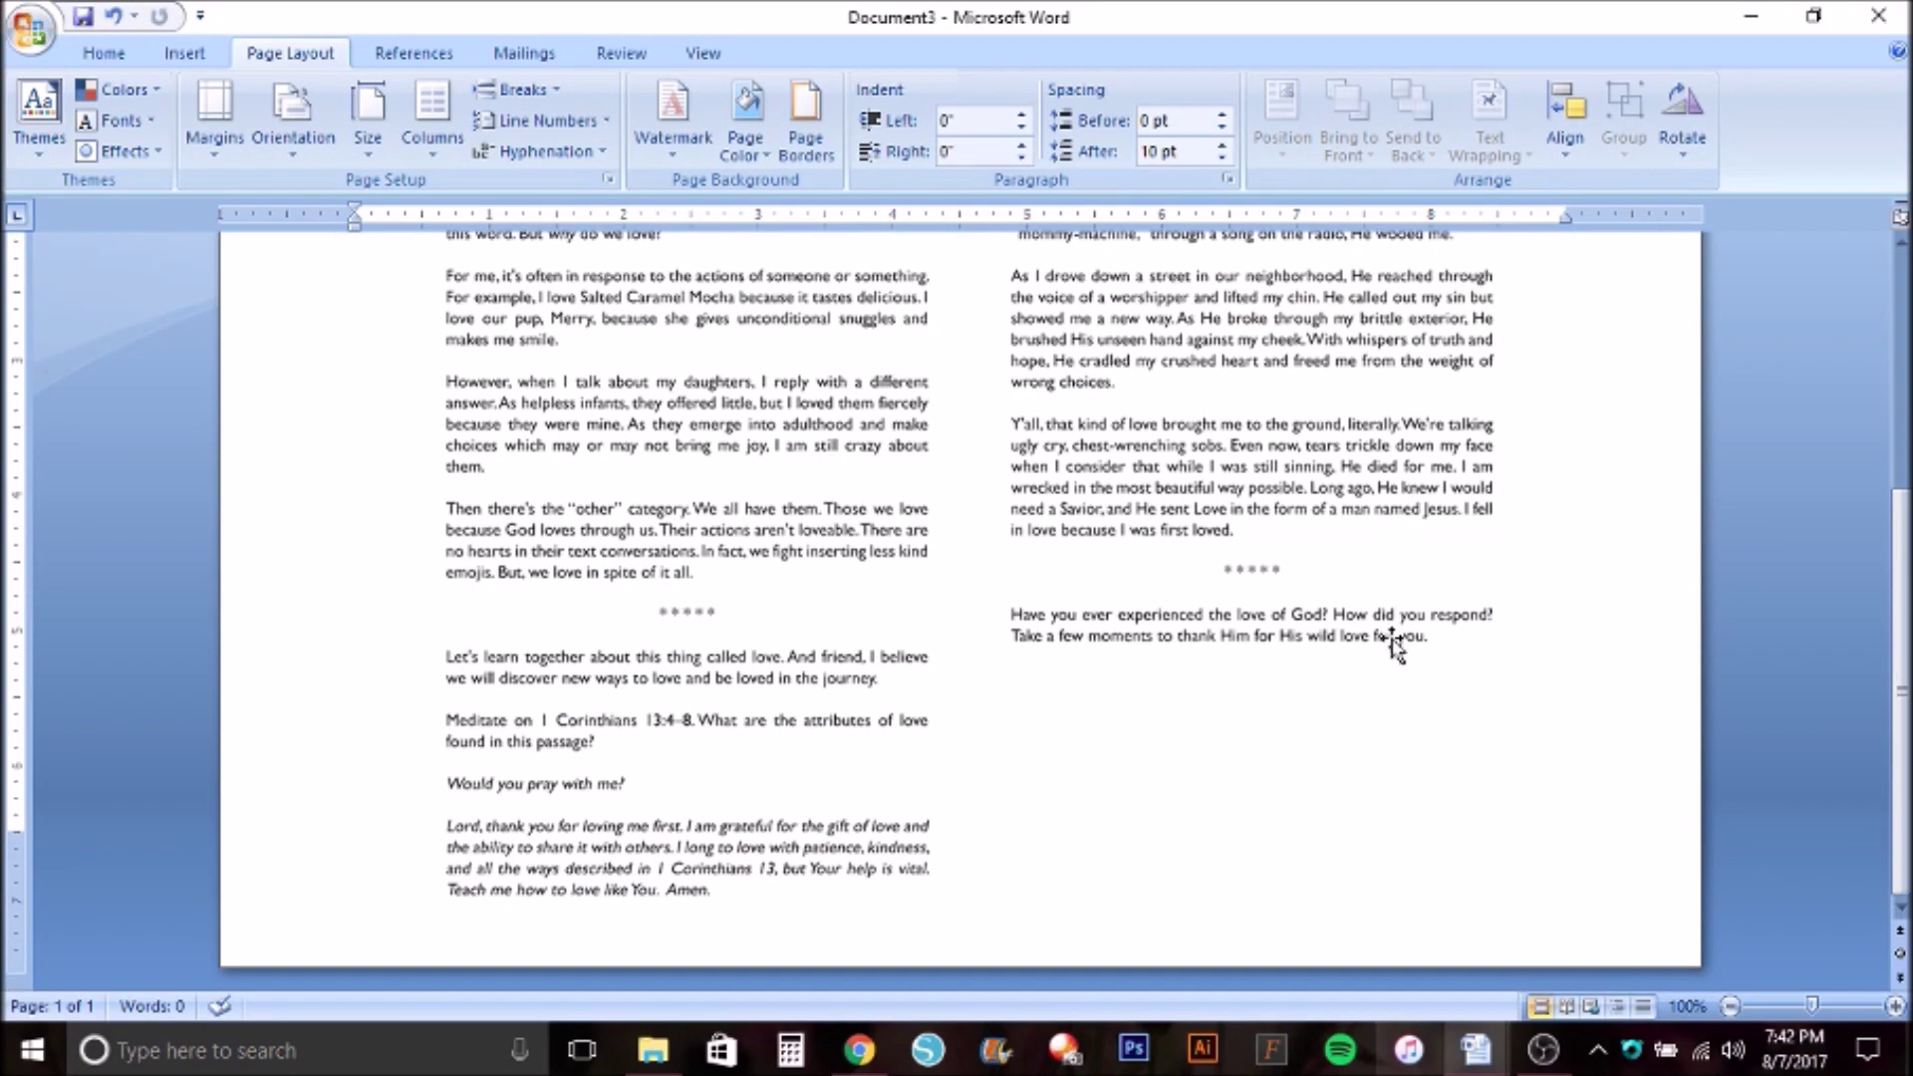
scroll(1395, 646, "up", 5)
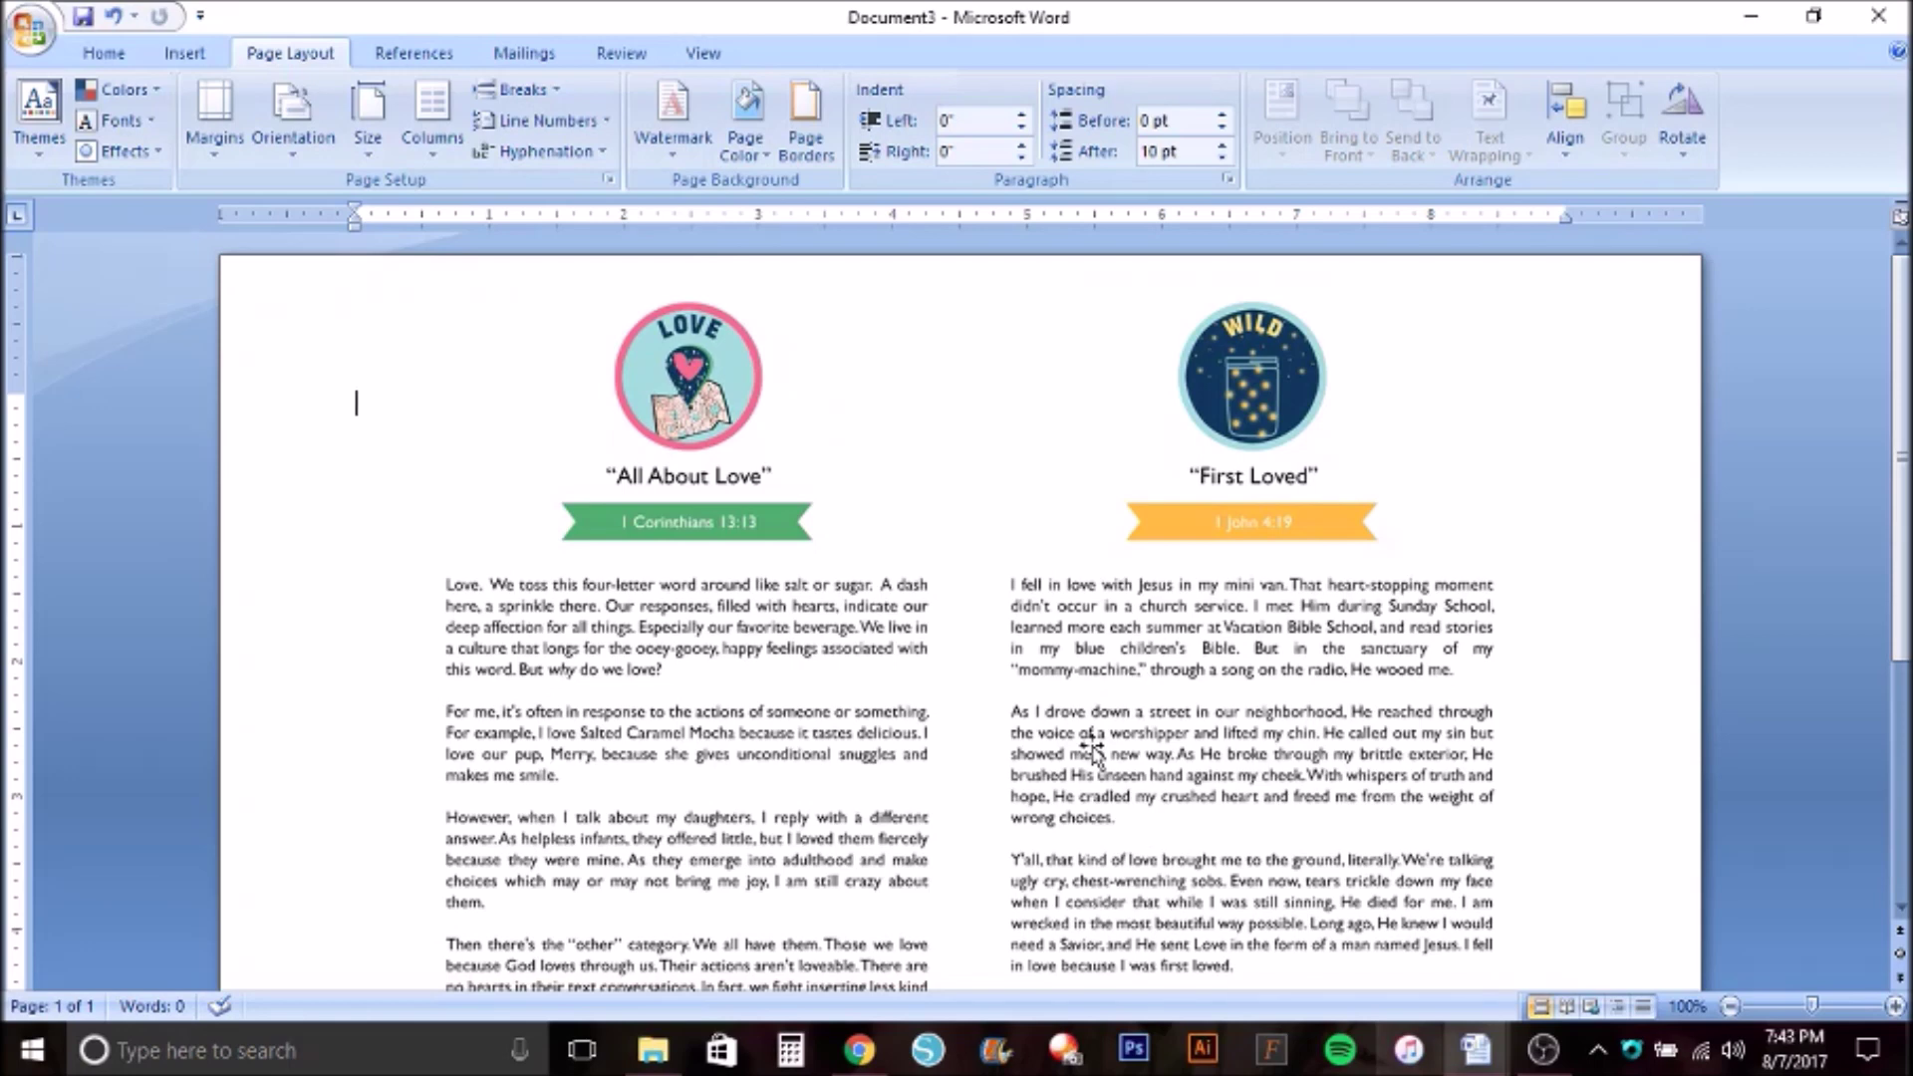
Browse the files in the Revival Camp 2017 folder and minimize the folder window.
left_click(653, 1049)
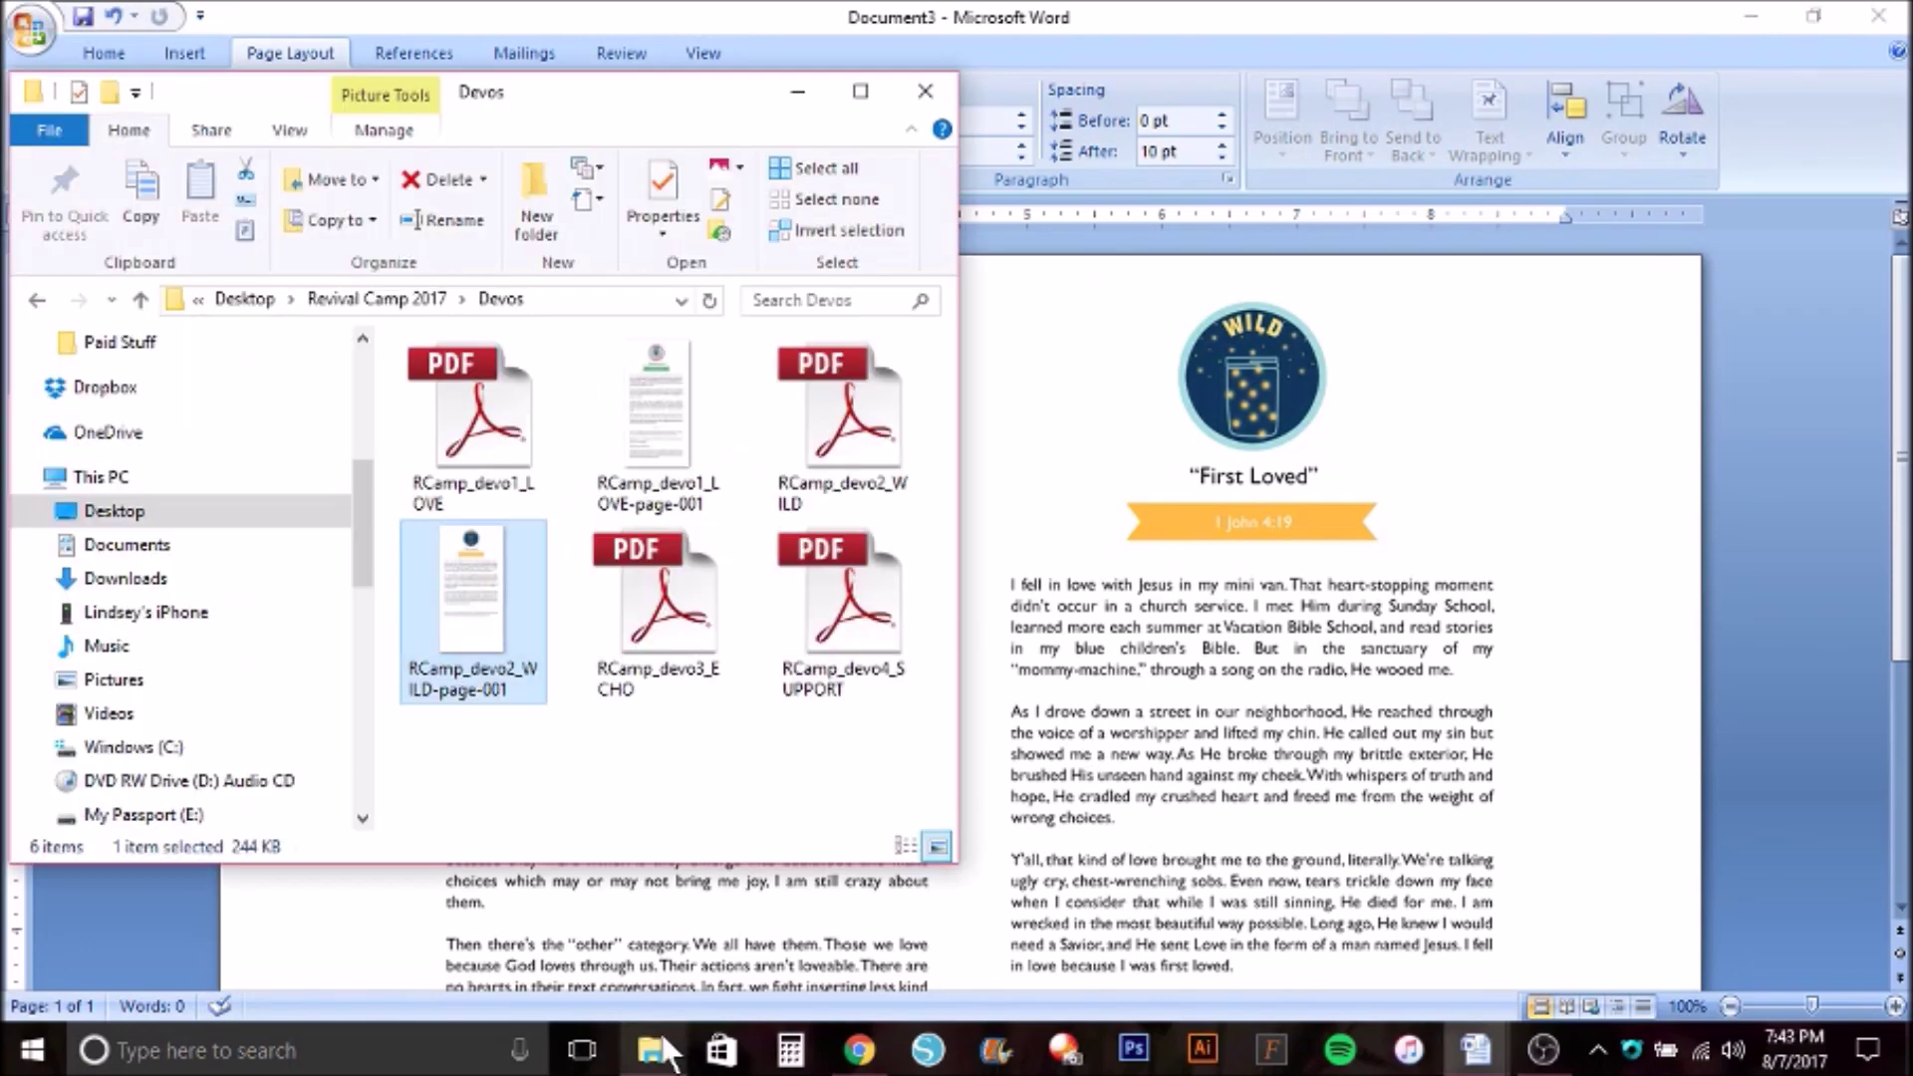
left_click(141, 299)
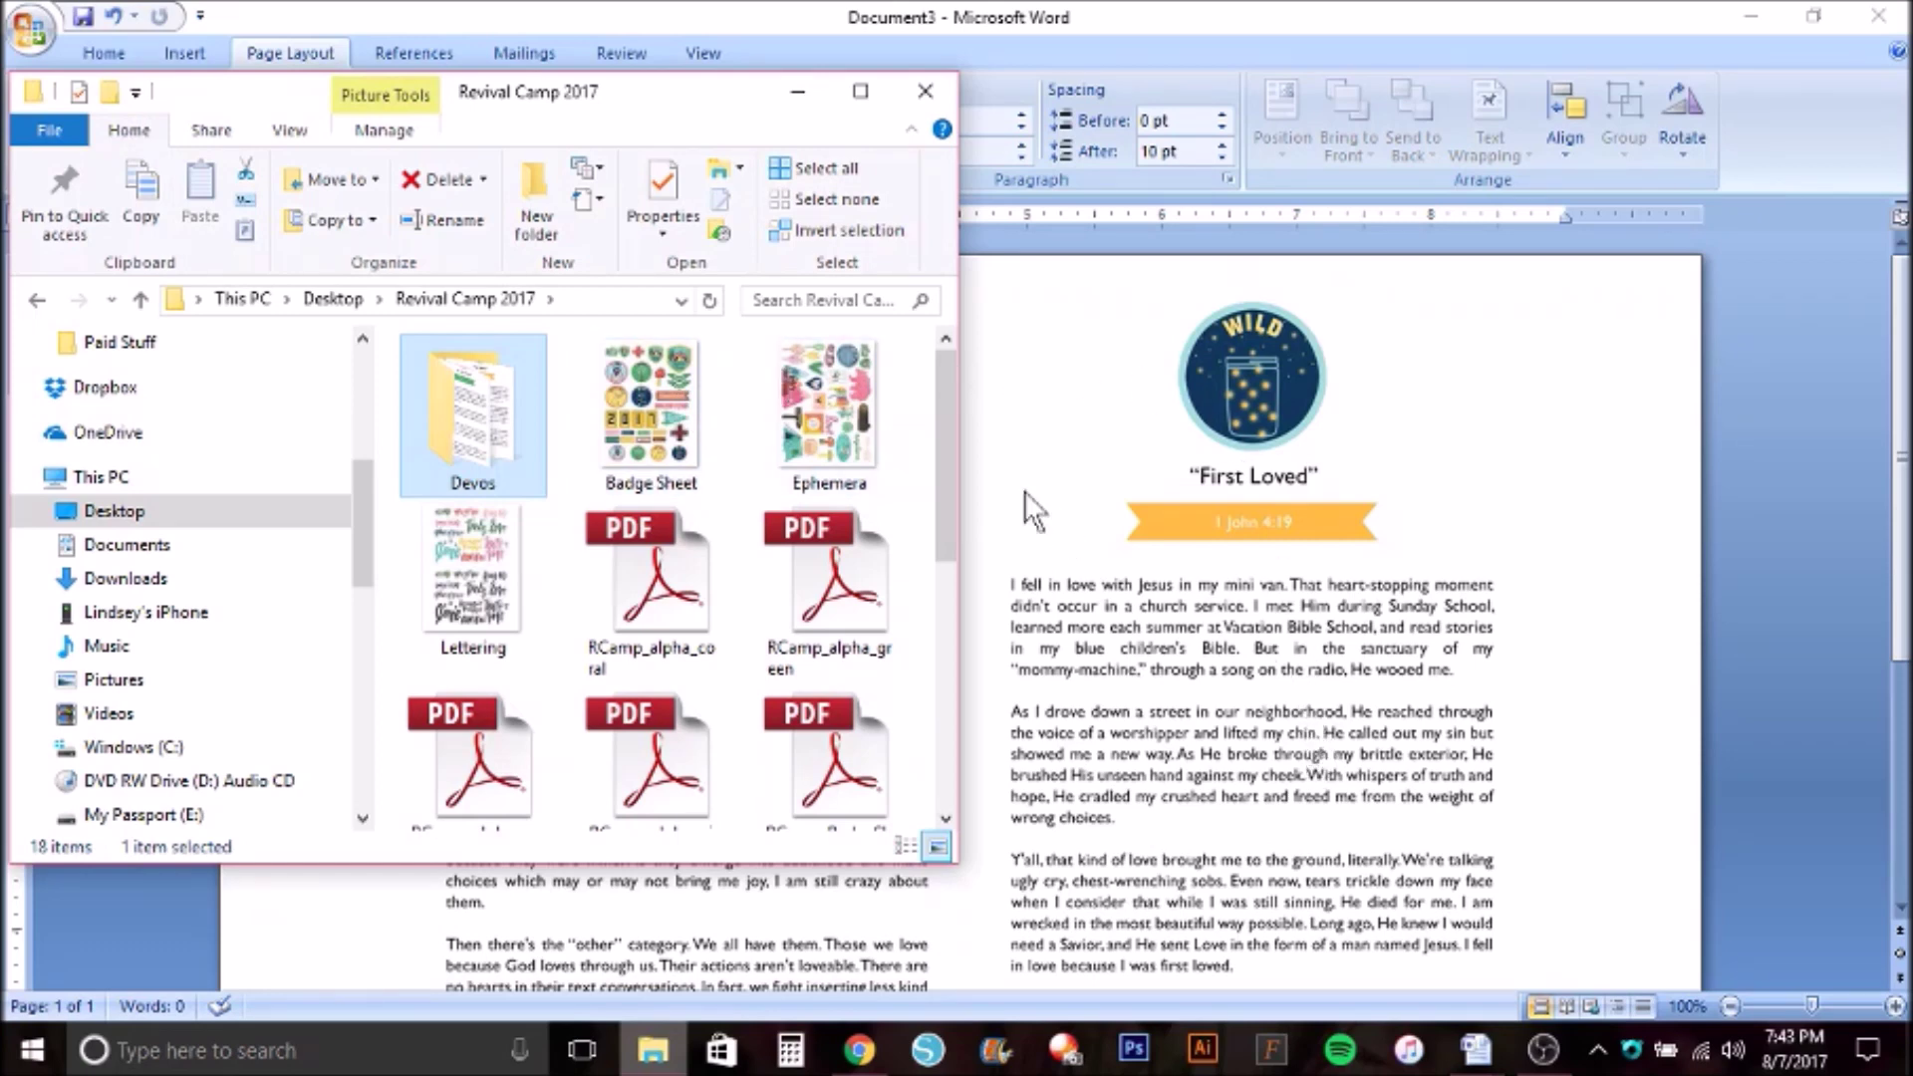
left_click_drag(945, 484, 929, 731)
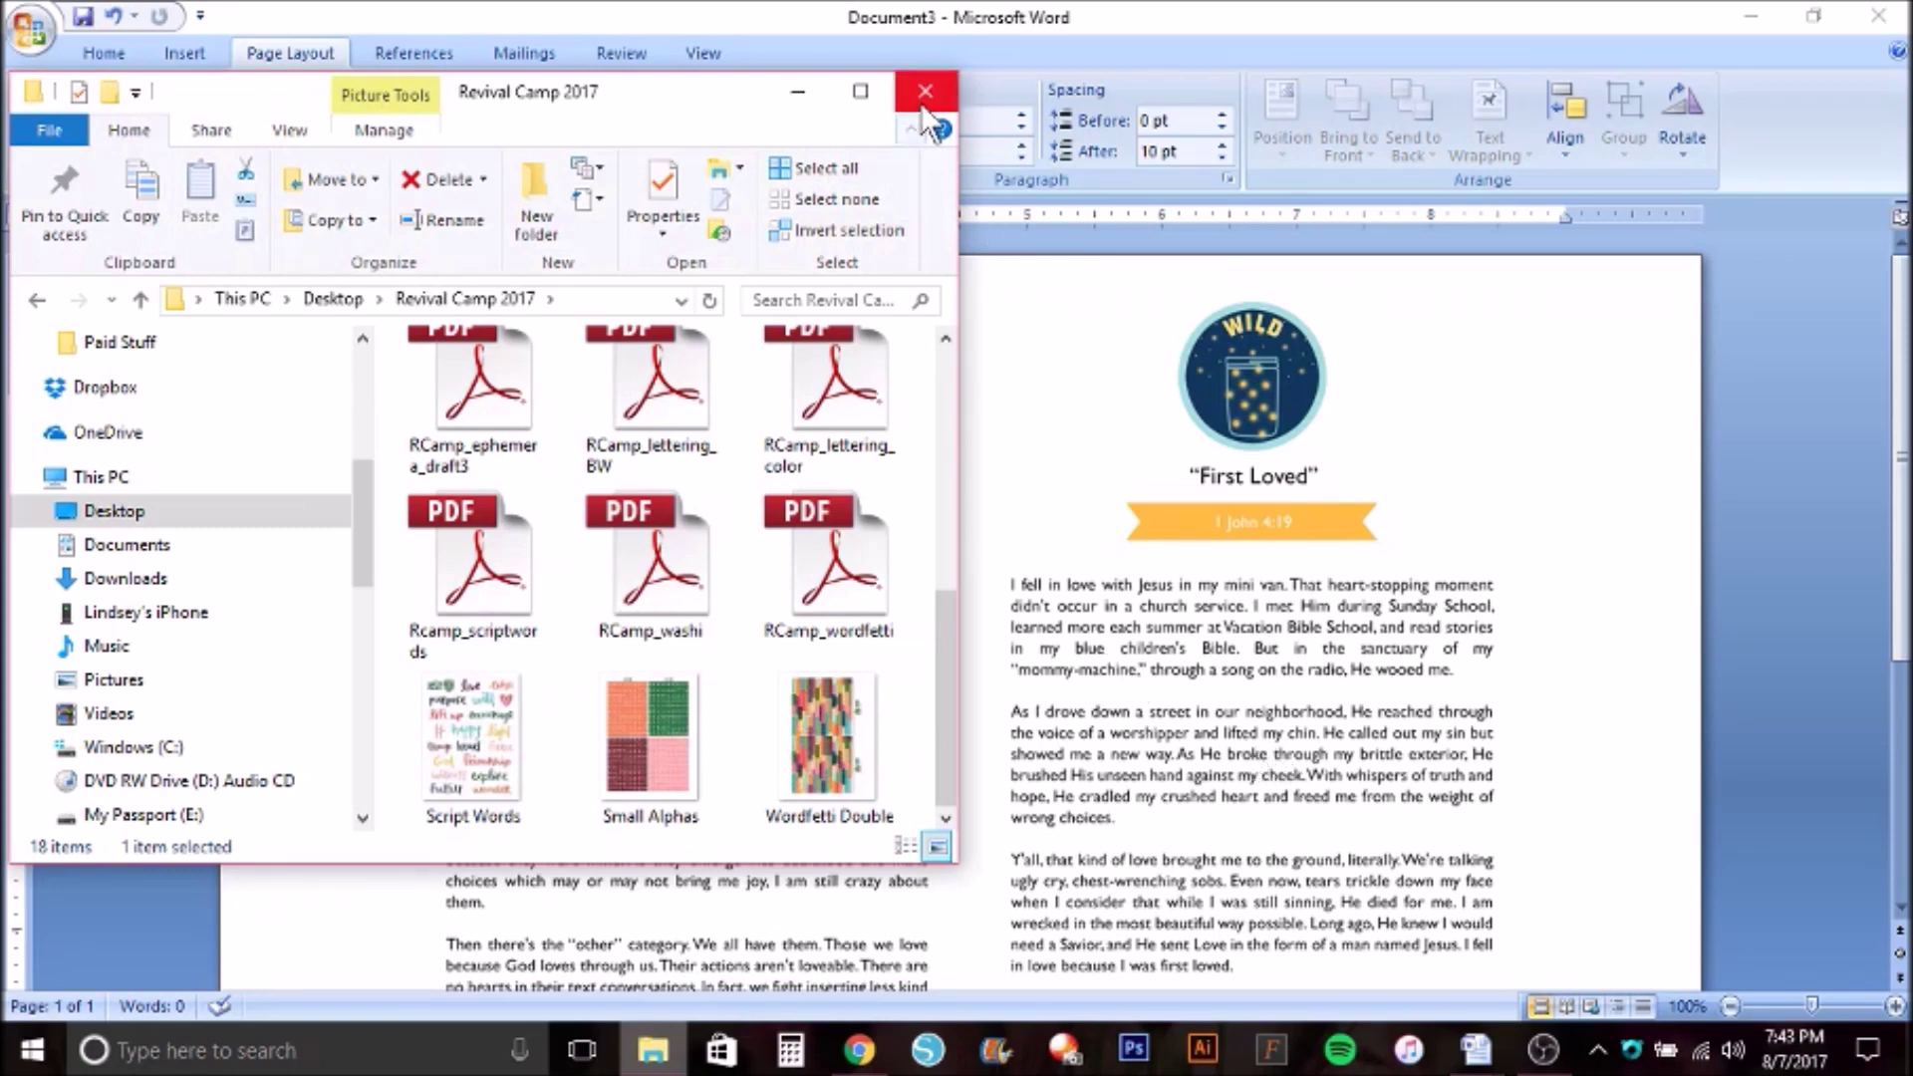
left_click(797, 92)
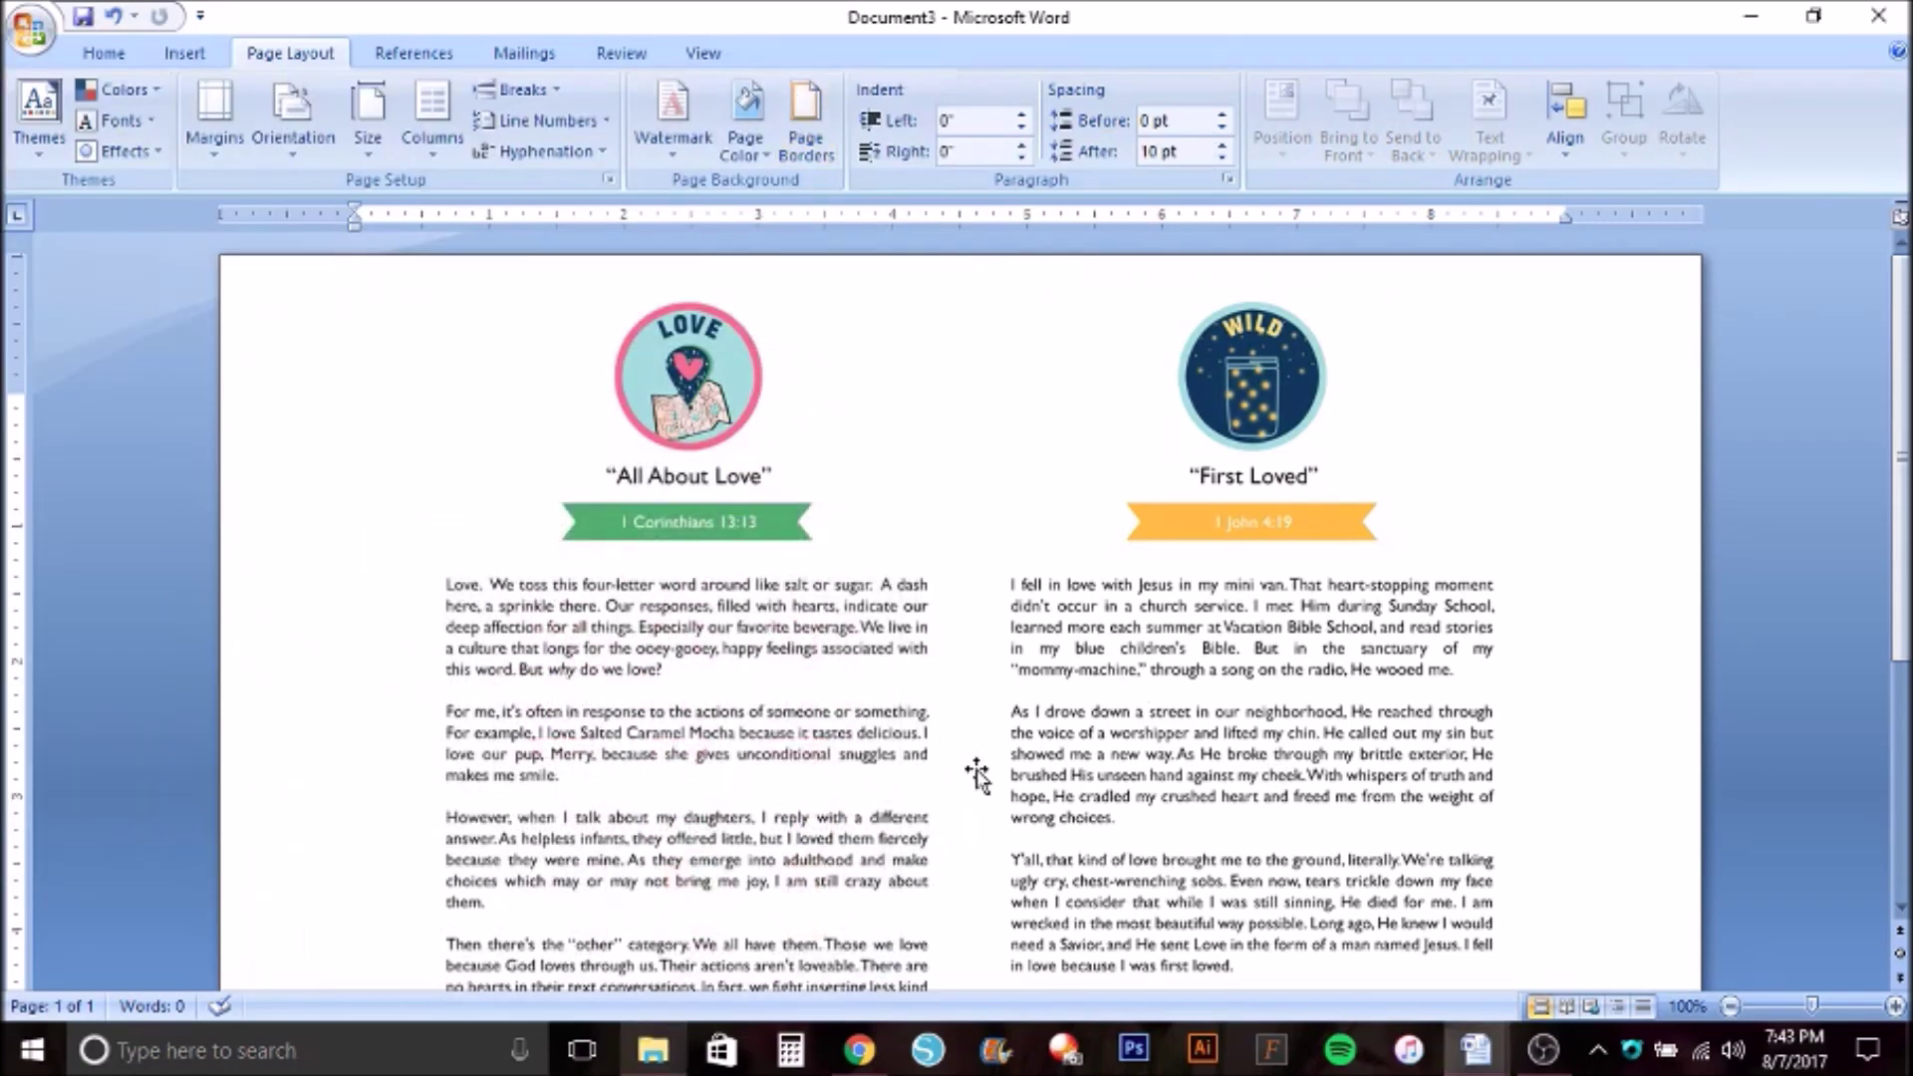